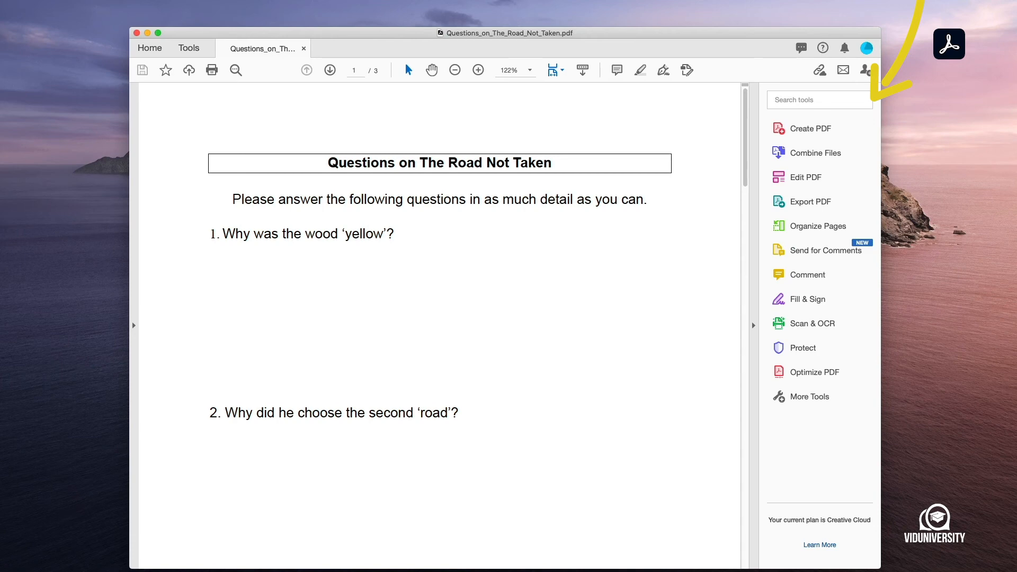
Step: Browse the full tool collection and add a shortcut for the Prepare Form tool
{"action": "left_click", "coordinate": [818, 404]}
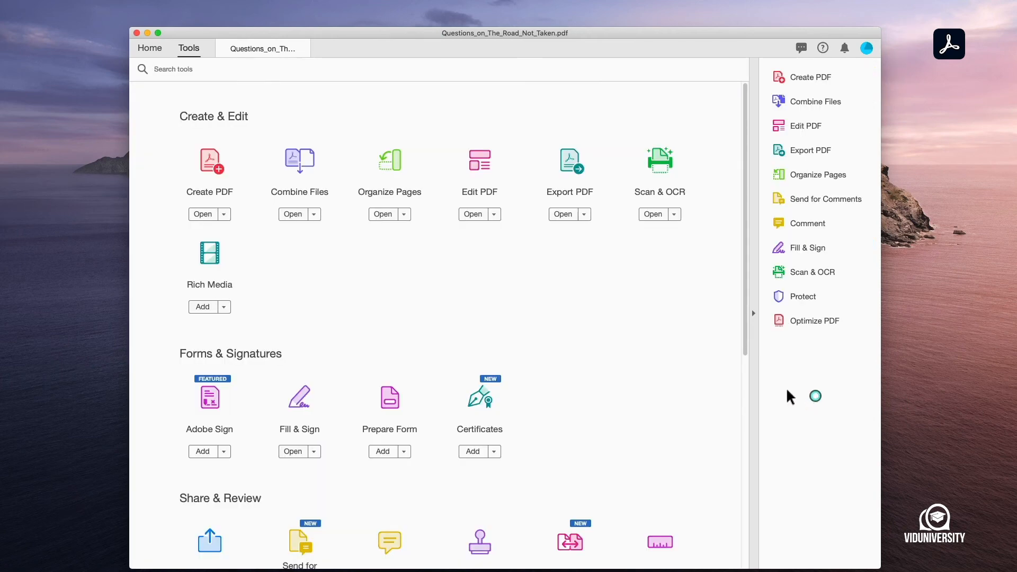
{"action": "scroll", "coordinate": [741, 393], "scroll_direction": "down", "scroll_amount": 1}
{"action": "scroll", "coordinate": [742, 393], "scroll_direction": "down", "scroll_amount": 5}
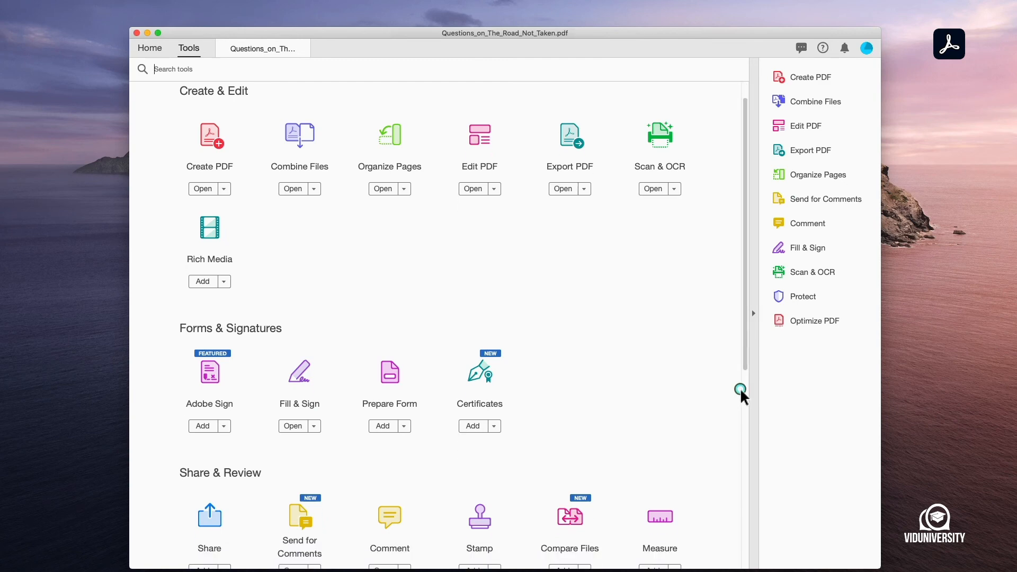
{"action": "scroll", "coordinate": [741, 393], "scroll_direction": "down", "scroll_amount": 8}
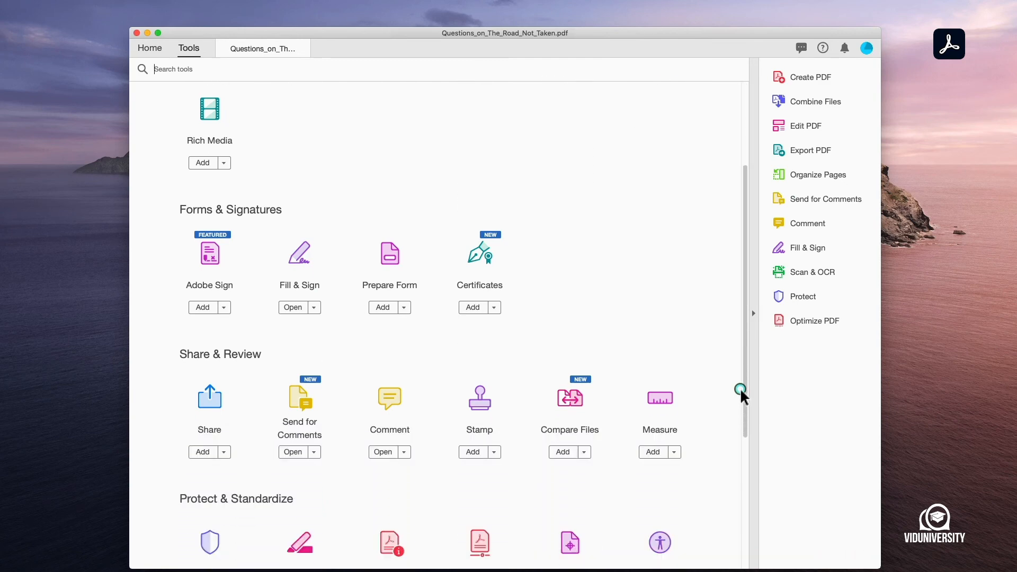
{"action": "scroll", "coordinate": [740, 393], "scroll_direction": "down", "scroll_amount": 7}
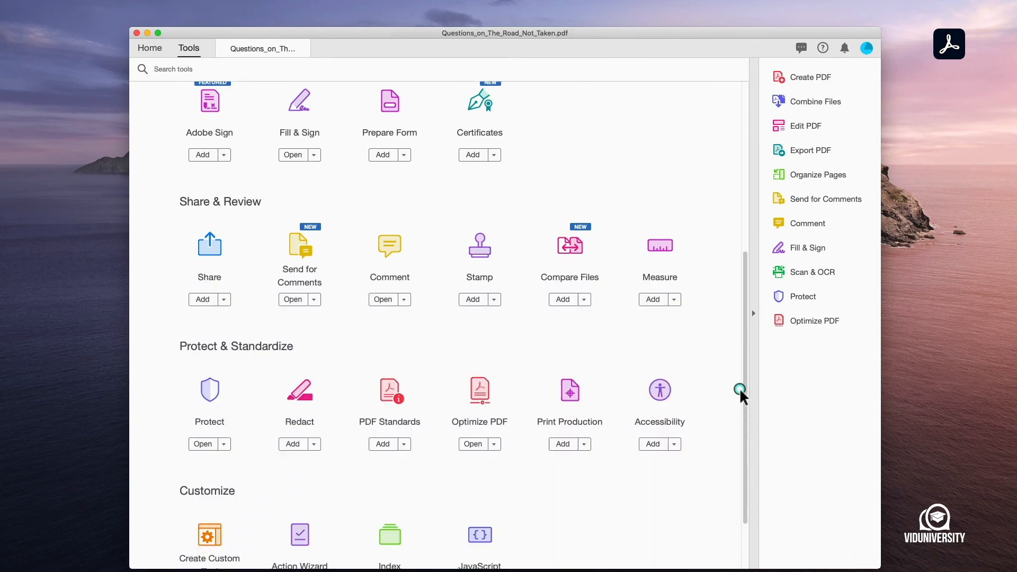
{"action": "scroll", "coordinate": [739, 388], "scroll_direction": "down", "scroll_amount": 1}
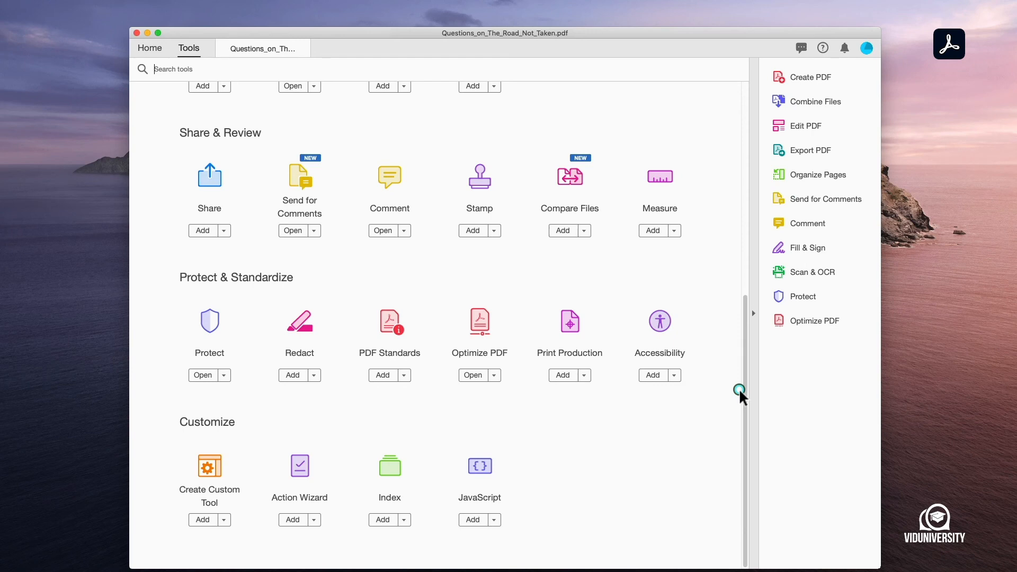
{"action": "scroll", "coordinate": [739, 389], "scroll_direction": "up", "scroll_amount": 8}
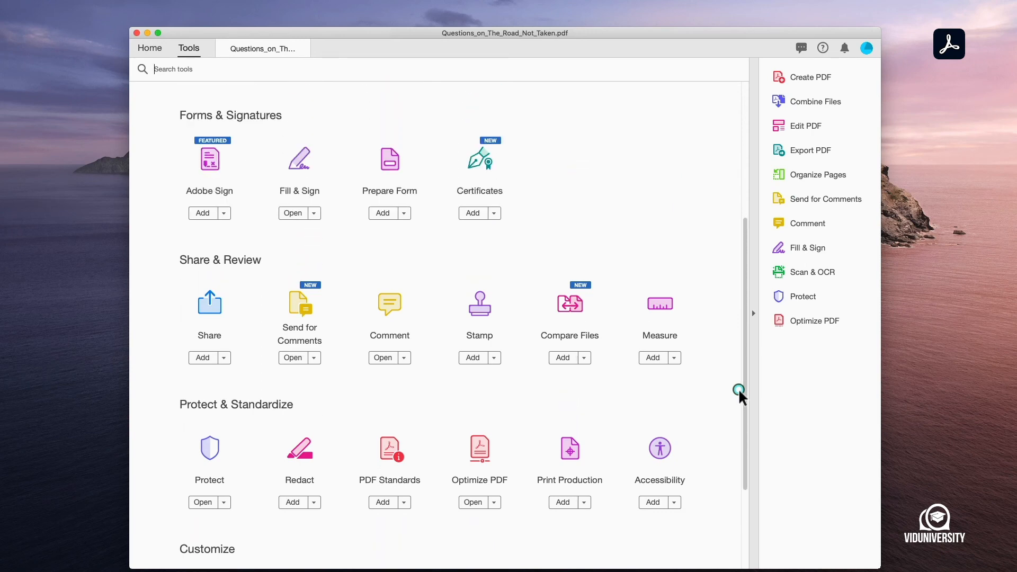
{"action": "scroll", "coordinate": [738, 389], "scroll_direction": "up", "scroll_amount": 2}
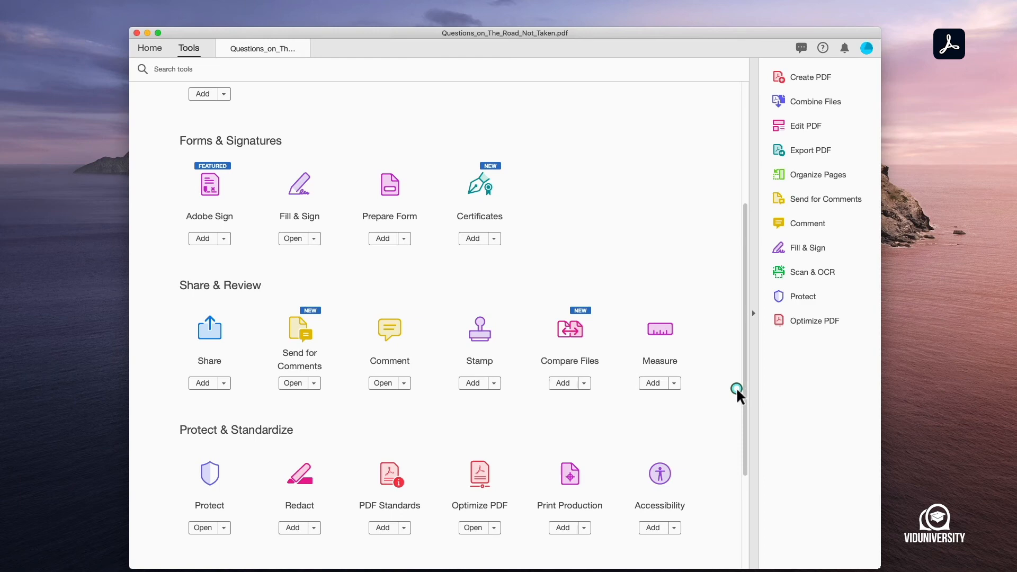
{"action": "left_click", "coordinate": [407, 240]}
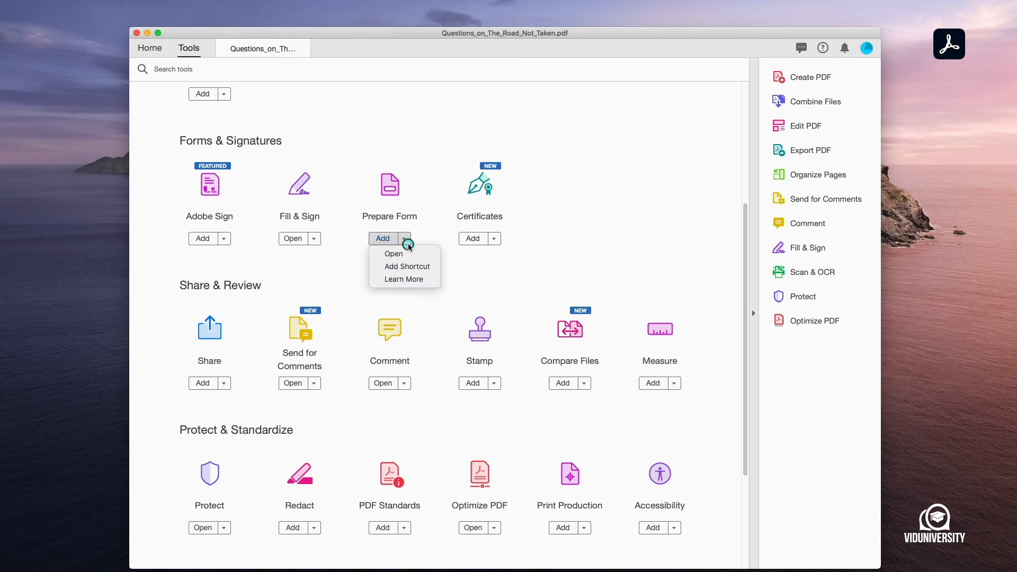
{"action": "left_click", "coordinate": [423, 266]}
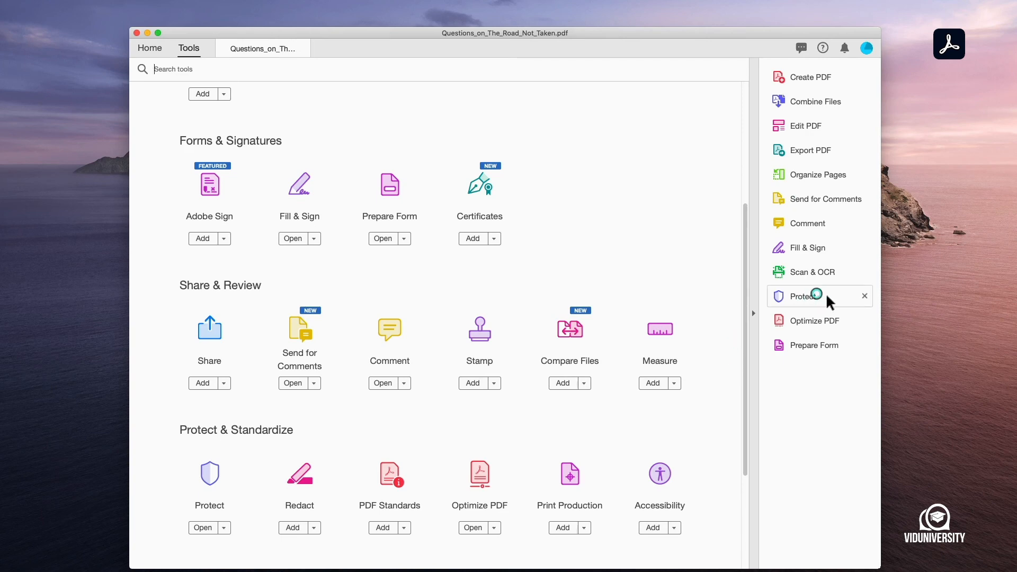
Step: Remove the Protect tool's shortcut and return to the Questions_on_The_Road_Not_Taken.pdf document
{"action": "left_click", "coordinate": [864, 296]}
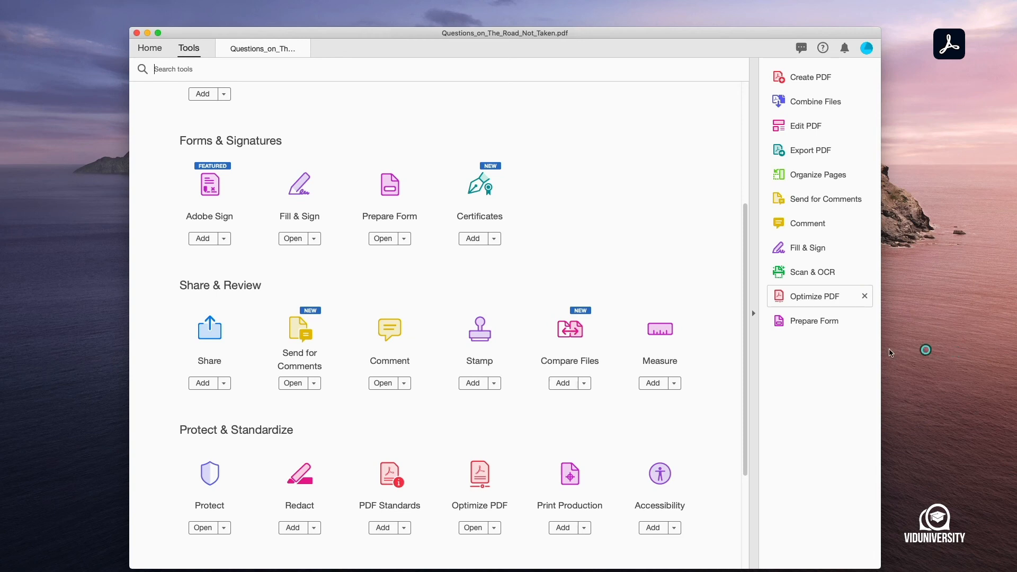
{"action": "left_click", "coordinate": [271, 62]}
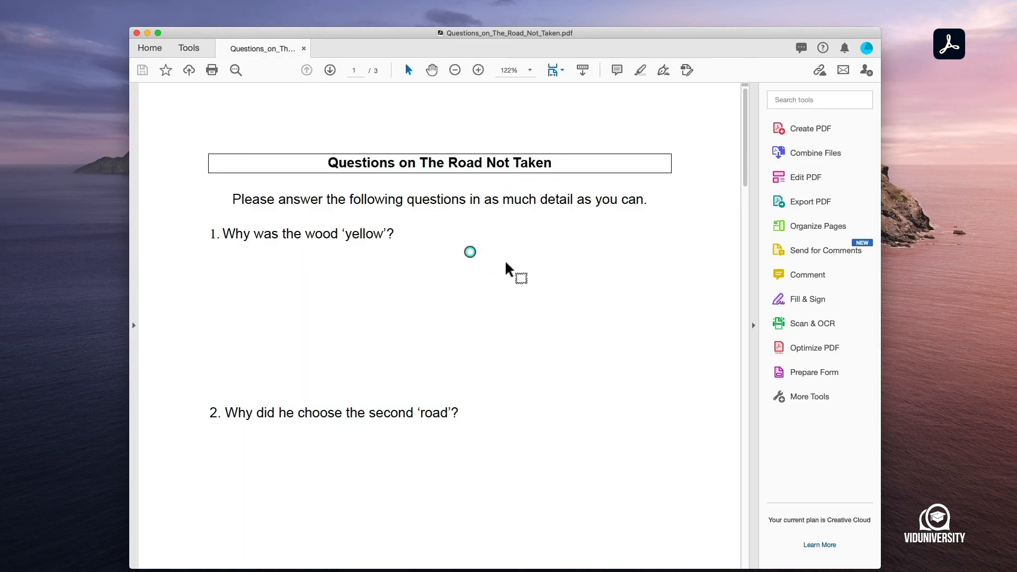
Step: Open Prepare Form for the document and review the form field auto-detection preferences without changing them
{"action": "left_click", "coordinate": [787, 371]}
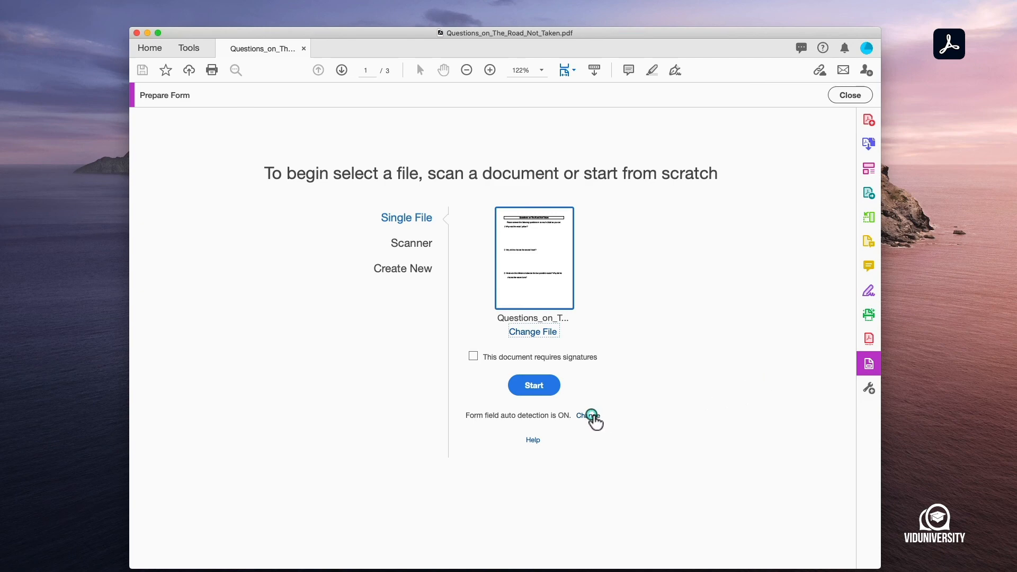
{"action": "left_click", "coordinate": [592, 415]}
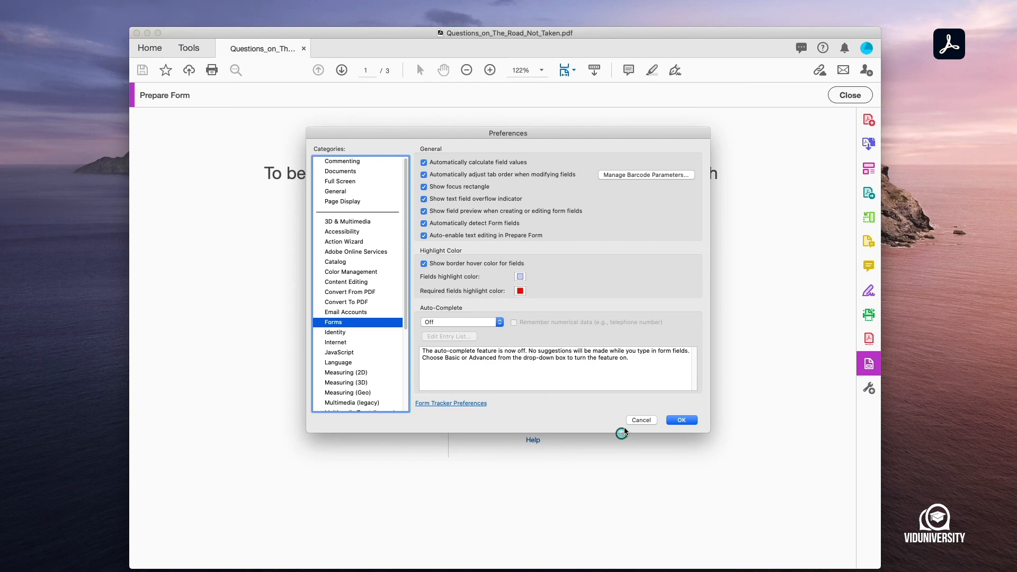
{"action": "left_click", "coordinate": [641, 420]}
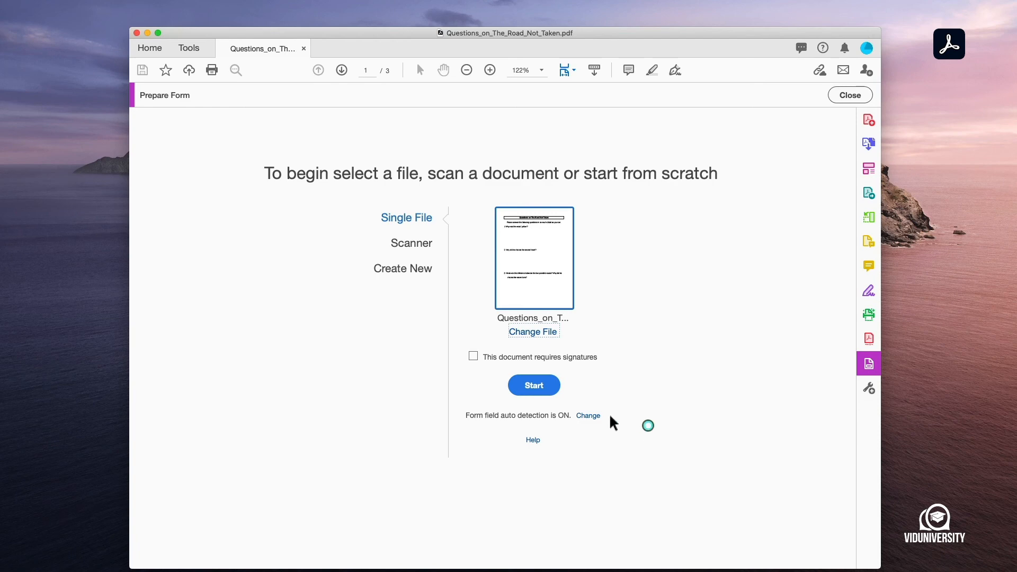
Step: Start form preparation with the open PDF as a single file, after viewing the Create New option
{"action": "left_click", "coordinate": [404, 270]}
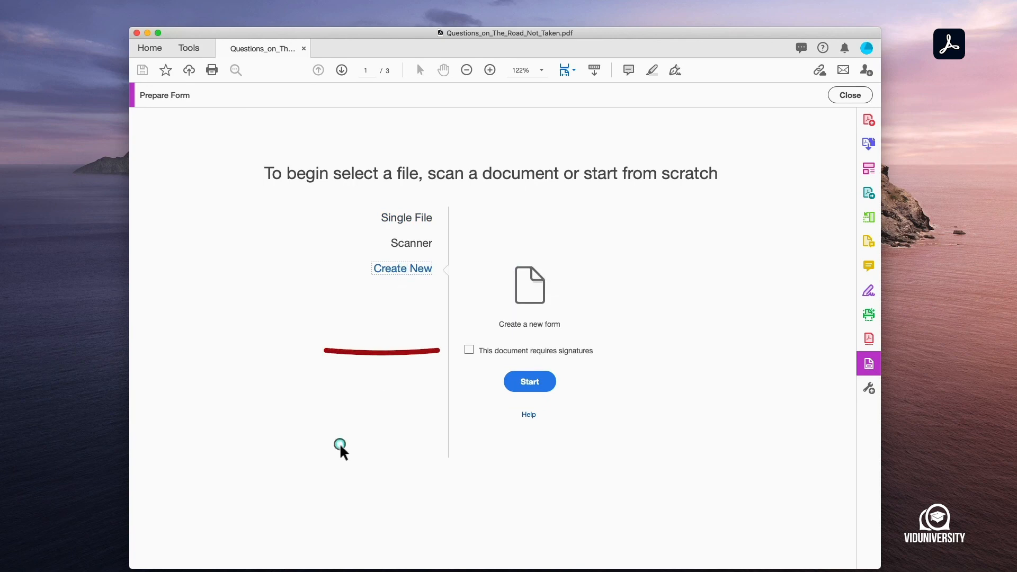
{"action": "left_click", "coordinate": [400, 217]}
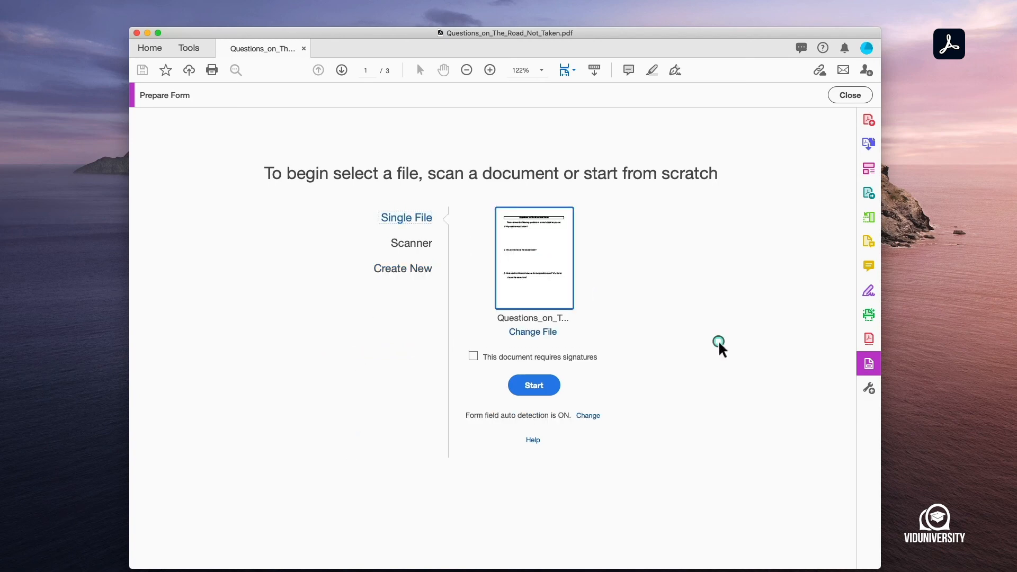
{"action": "left_click", "coordinate": [548, 386]}
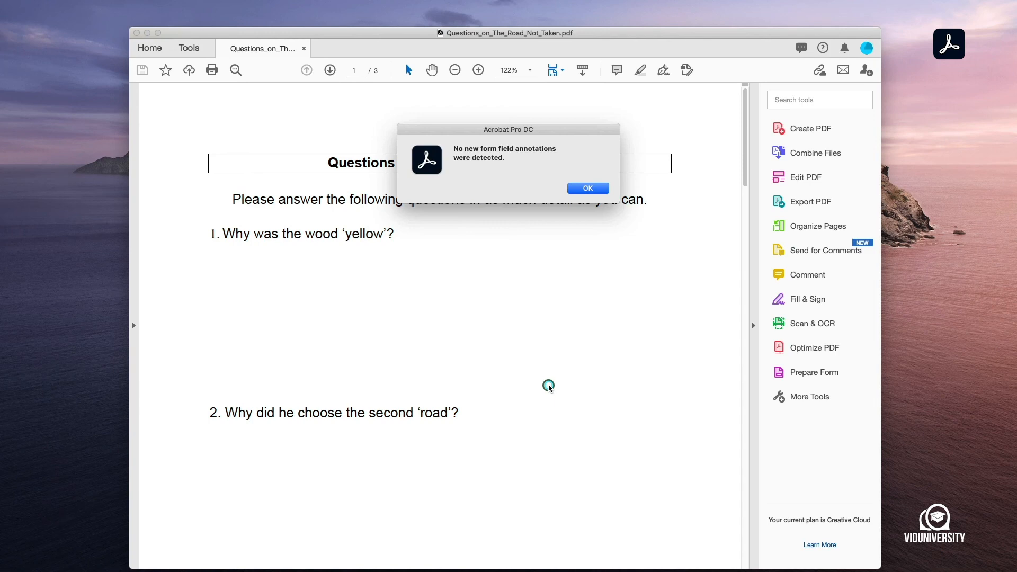
{"action": "left_click", "coordinate": [585, 189]}
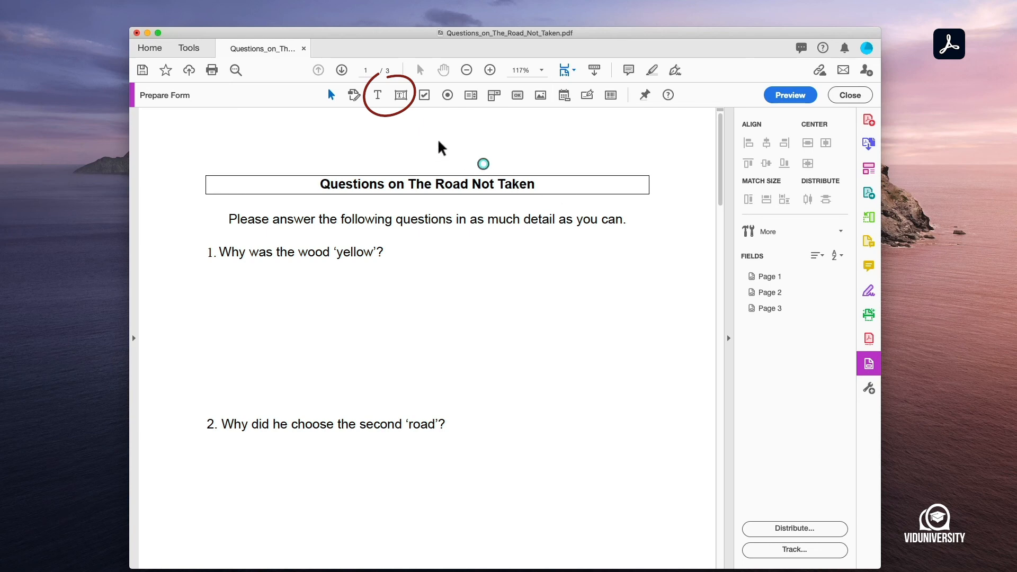
Step: Add the text labels "Name:" and "Date:" at opposite ends of the line above the title box
{"action": "left_click", "coordinate": [378, 97]}
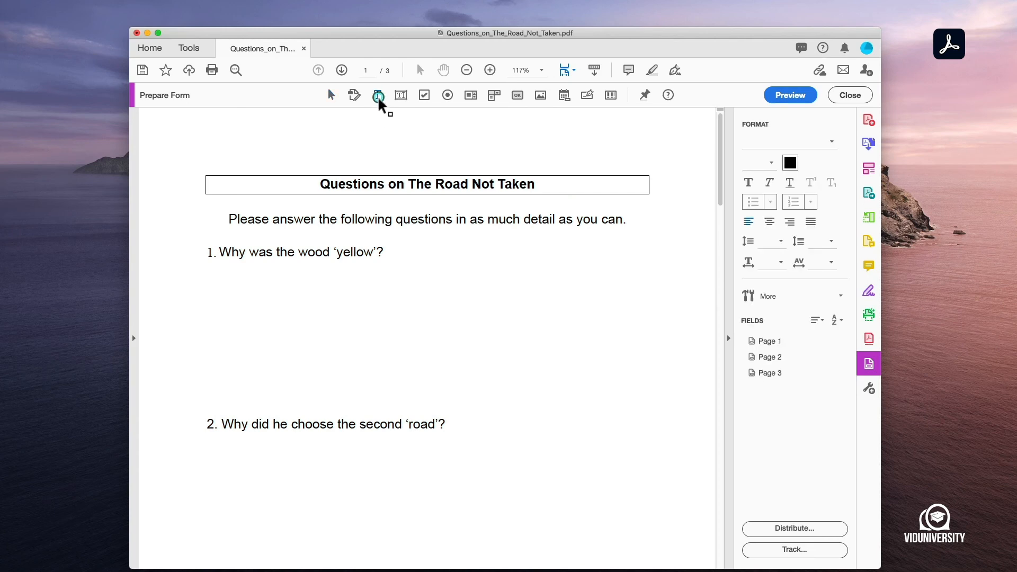
{"action": "left_click", "coordinate": [209, 141]}
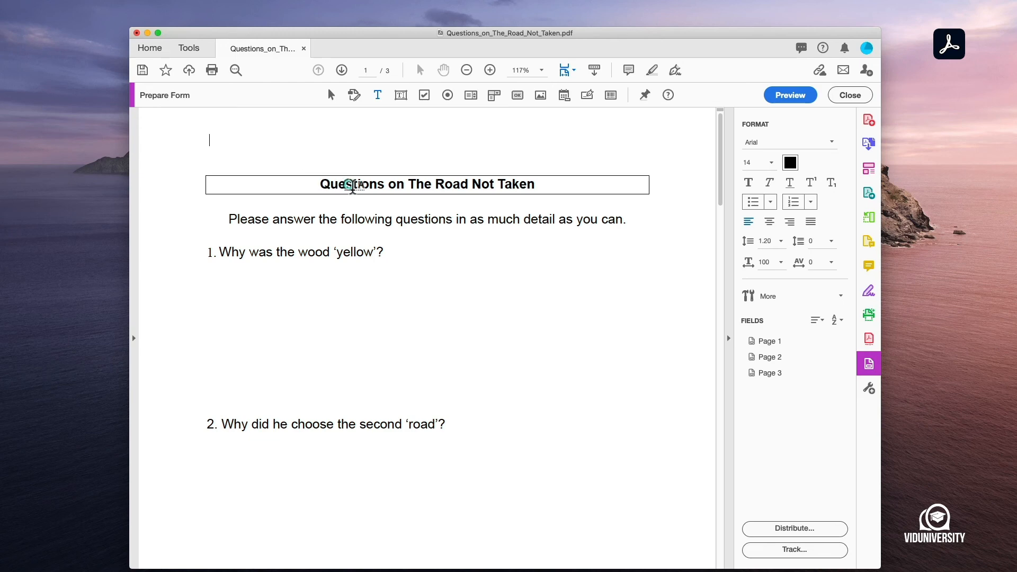
{"action": "type", "text": "Name:"}
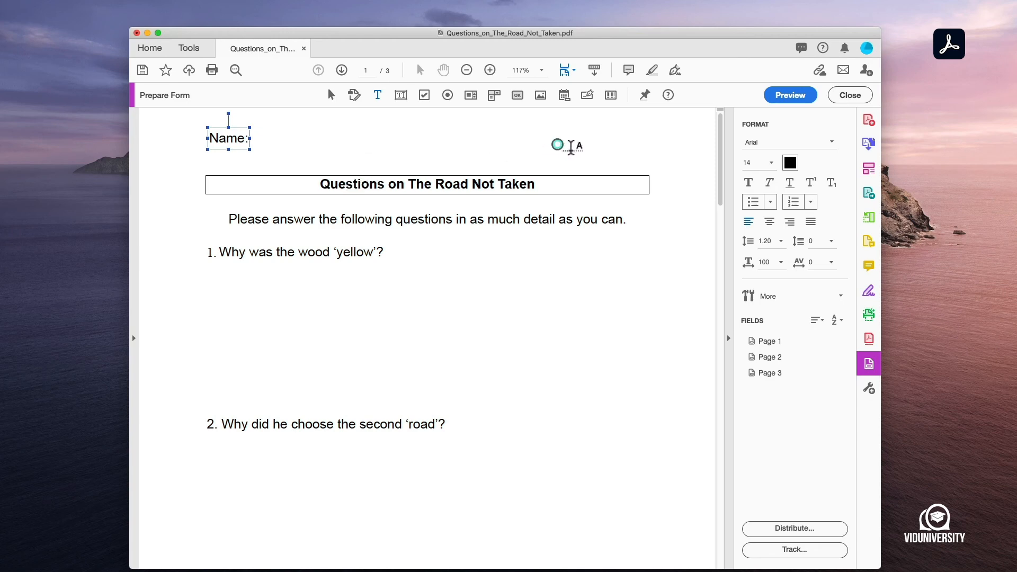
{"action": "left_click", "coordinate": [573, 141]}
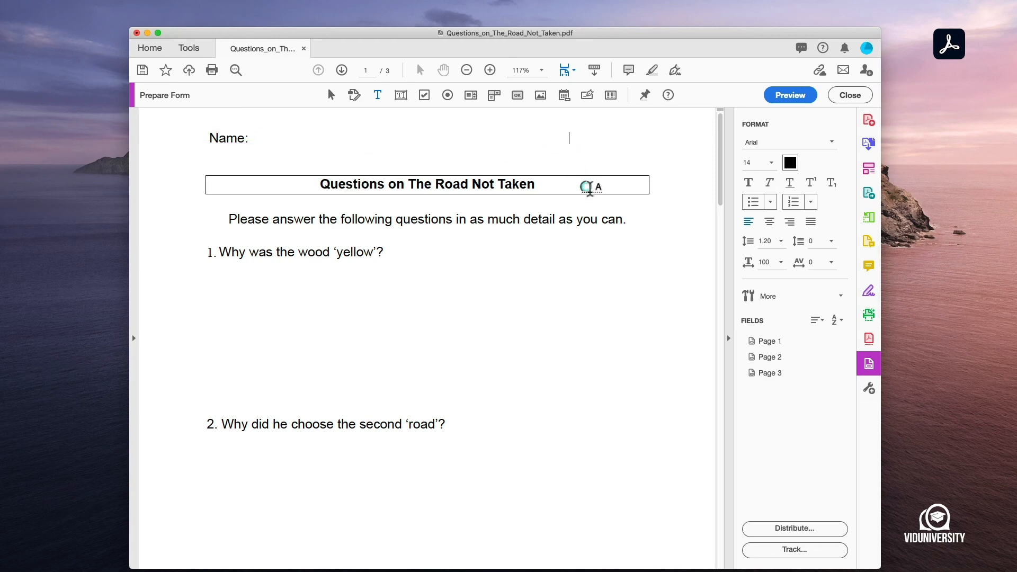
{"action": "type", "text": "Date:"}
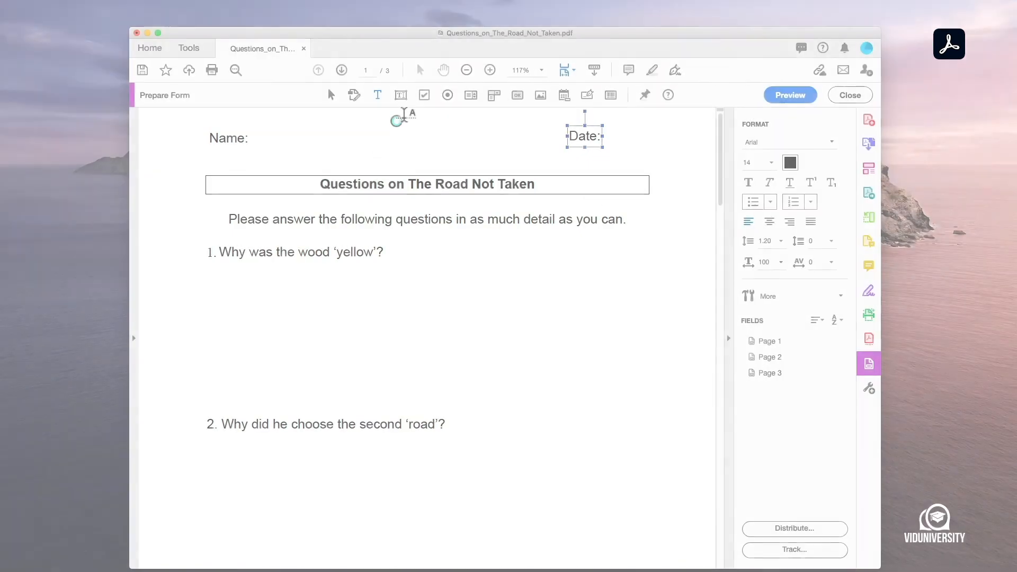
Step: Place a text field beside the Name label, name it "Name" and make it a required field
{"action": "left_click", "coordinate": [402, 96]}
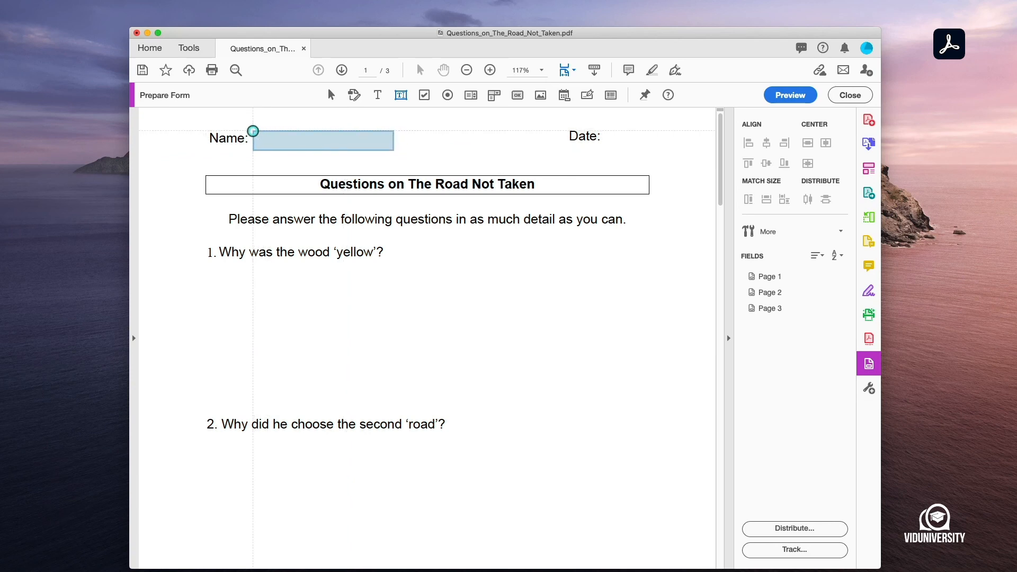
{"action": "left_click", "coordinate": [254, 131]}
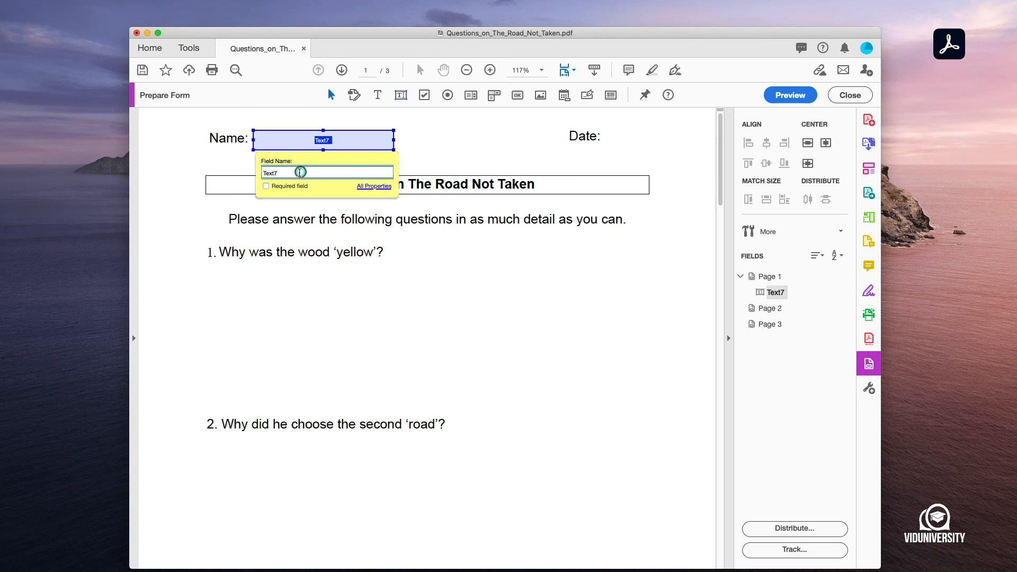
{"action": "left_click_drag", "start_coordinate": [295, 172], "coordinate": [256, 166]}
{"action": "type", "text": "Name"}
{"action": "left_click", "coordinate": [266, 187]}
Step: Place a text field beside the Date label and make it narrower to fit within the page
{"action": "left_click", "coordinate": [401, 95]}
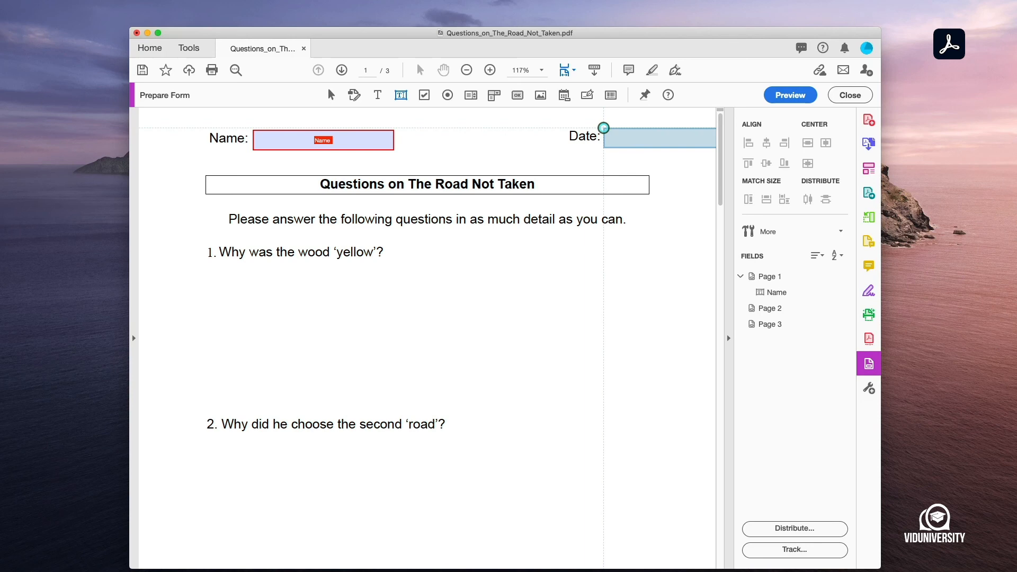
{"action": "left_click", "coordinate": [603, 127]}
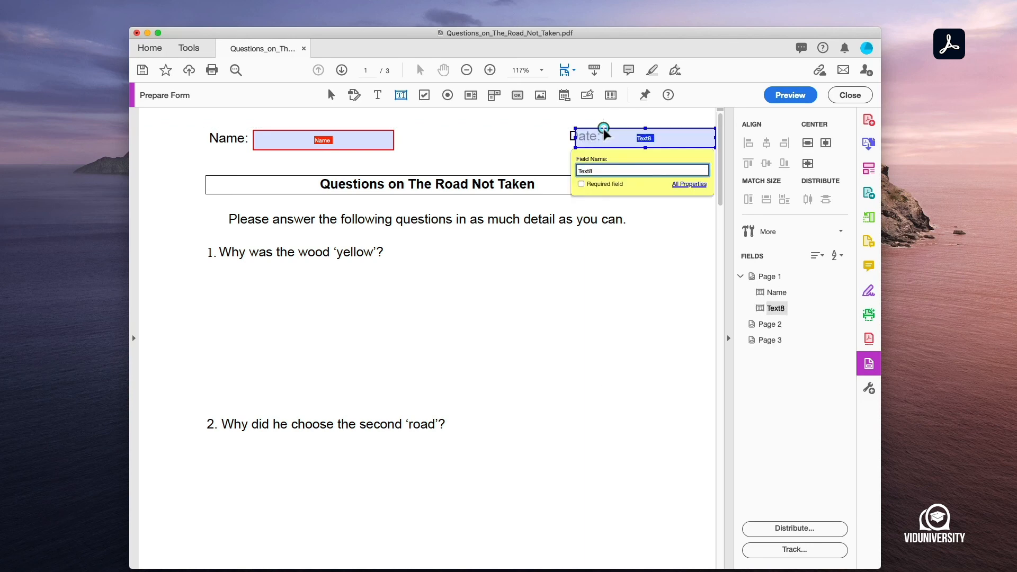
{"action": "left_click", "coordinate": [715, 148]}
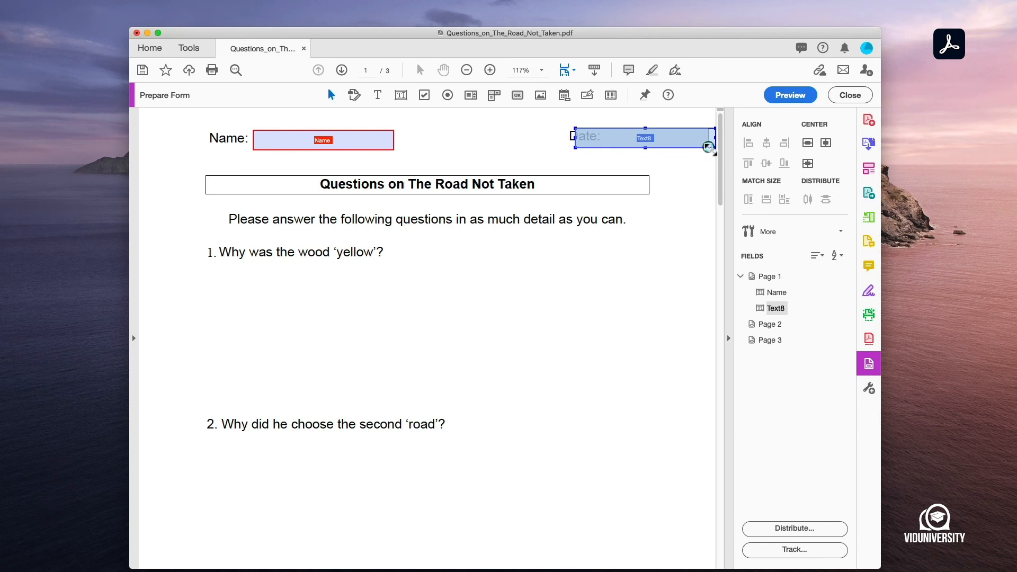
{"action": "left_click_drag", "start_coordinate": [707, 148], "coordinate": [648, 143]}
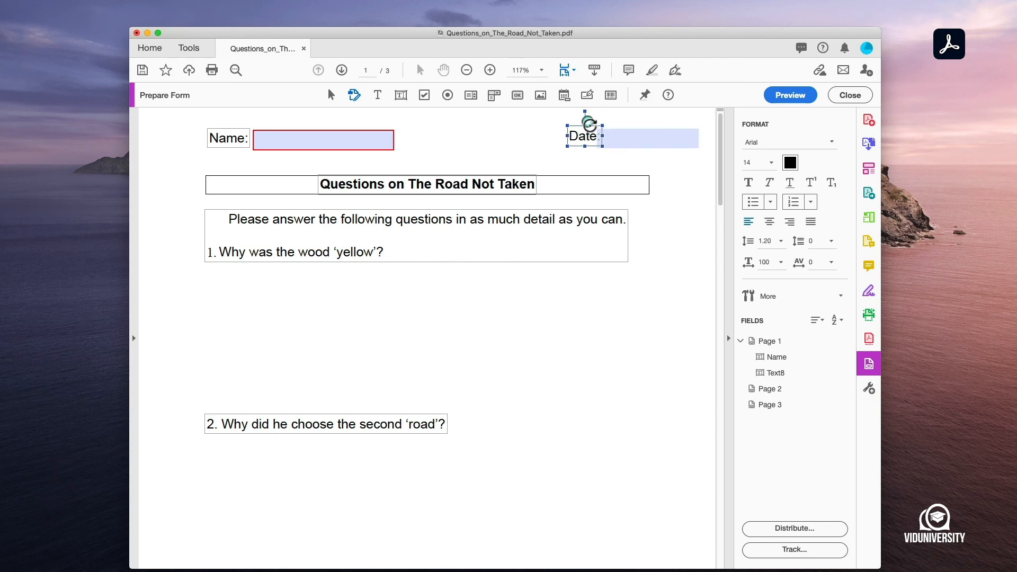
Step: Shift the Date label toward the page center and move its text field directly beside it
{"action": "left_click_drag", "start_coordinate": [585, 119], "coordinate": [554, 144]}
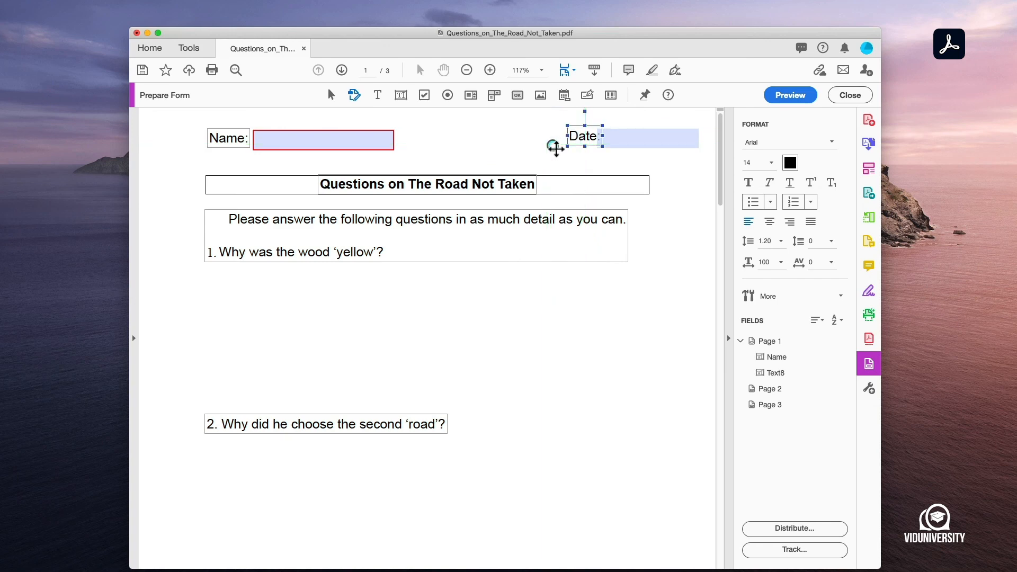
{"action": "left_click", "coordinate": [617, 142]}
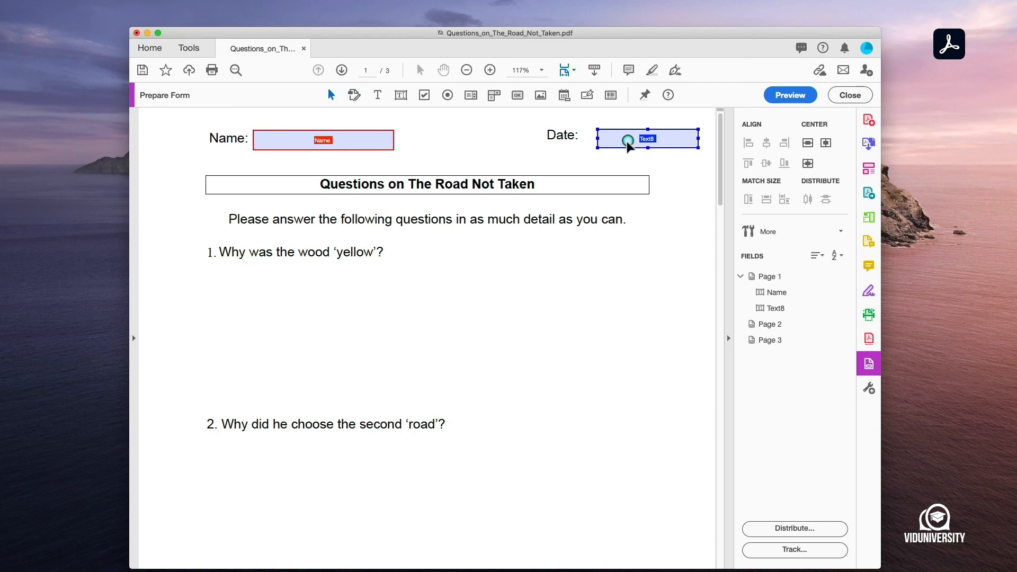
{"action": "left_click_drag", "start_coordinate": [627, 142], "coordinate": [608, 139]}
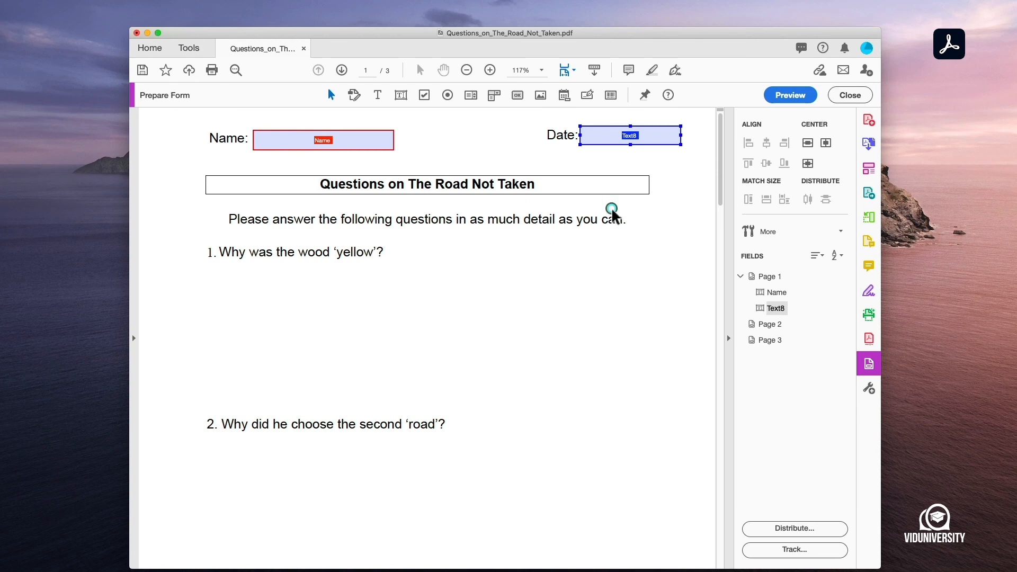
Step: Place a text field below question 1 and enlarge it to the title box's width, filling the space above question 2
{"action": "left_click", "coordinate": [400, 96]}
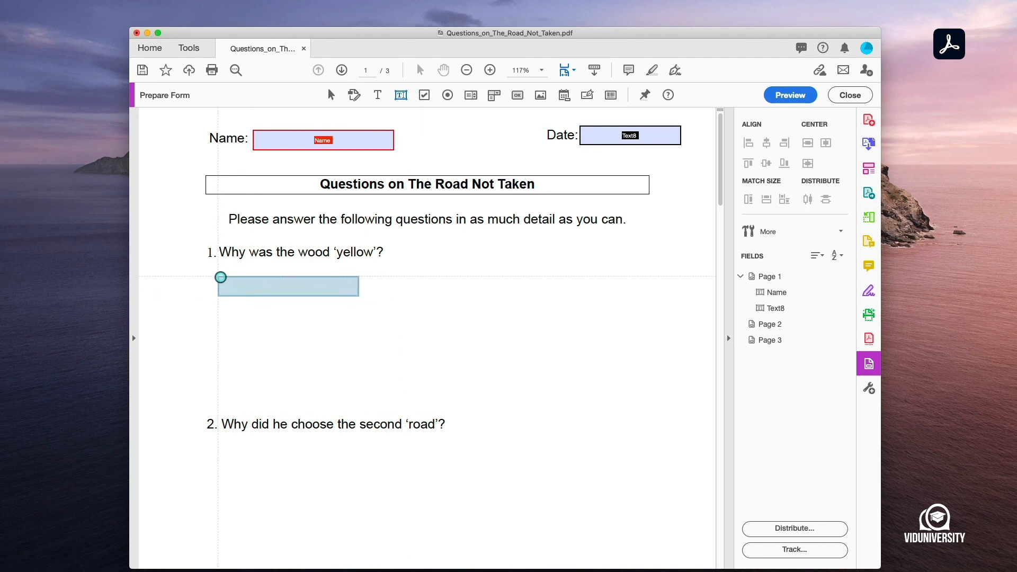
{"action": "left_click", "coordinate": [208, 268]}
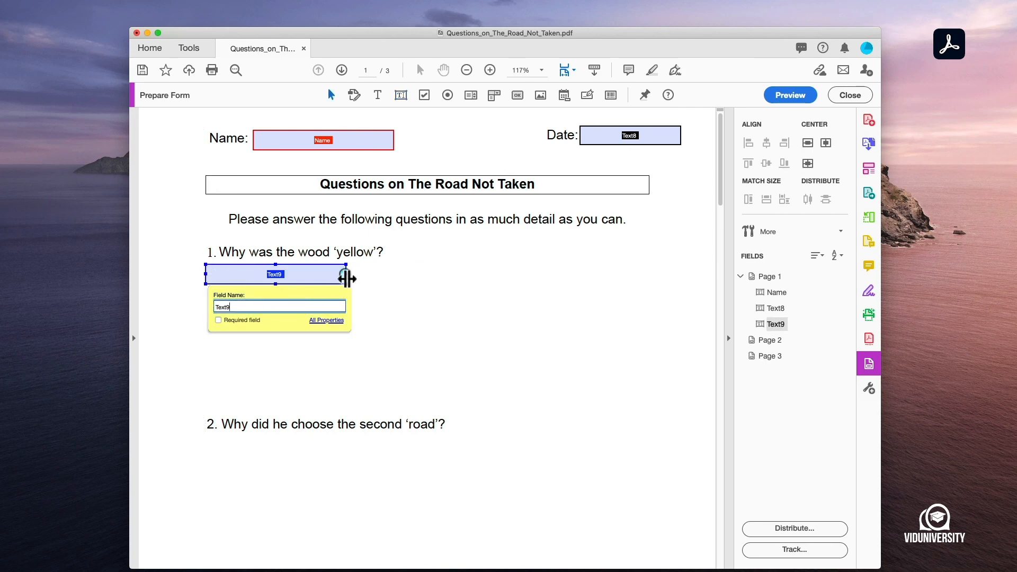
{"action": "left_click_drag", "start_coordinate": [347, 274], "coordinate": [650, 275]}
{"action": "left_click_drag", "start_coordinate": [428, 284], "coordinate": [432, 415]}
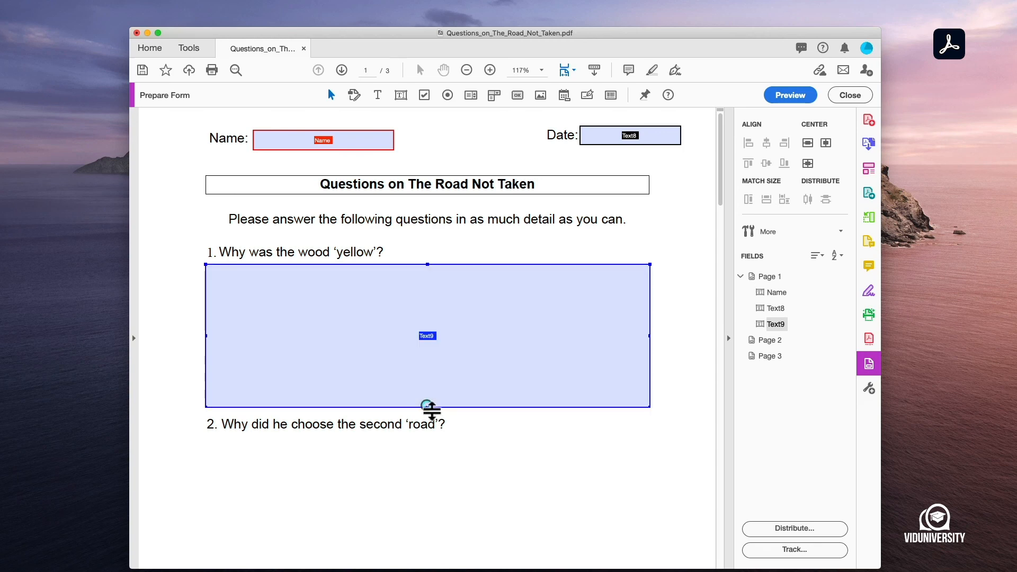
Step: Rename the text field below question 1 as "Question1"
{"action": "double_click", "coordinate": [433, 339]}
{"action": "left_click", "coordinate": [740, 191]}
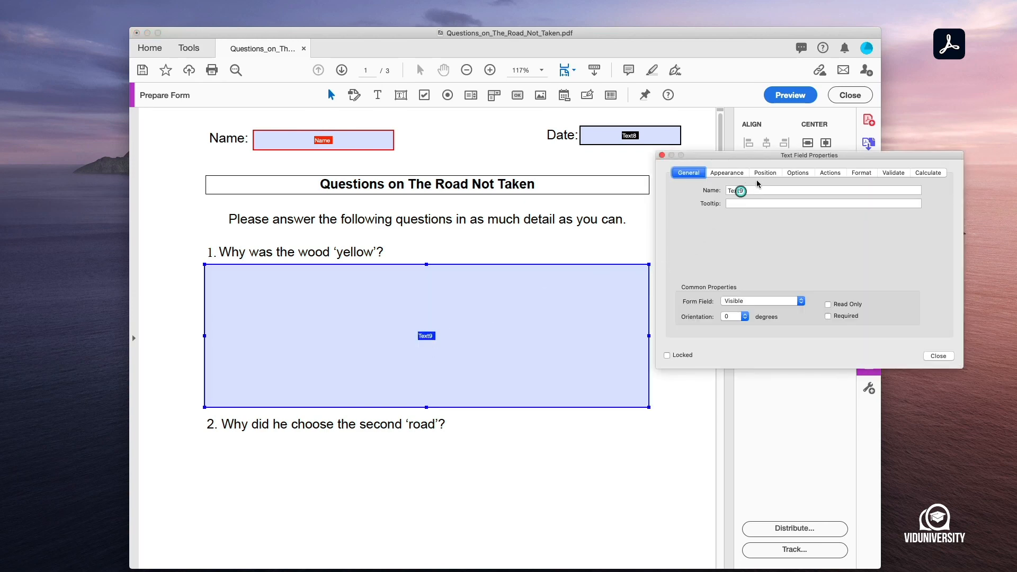
{"action": "left_click", "coordinate": [753, 187]}
{"action": "left_click_drag", "start_coordinate": [753, 188], "coordinate": [689, 190]}
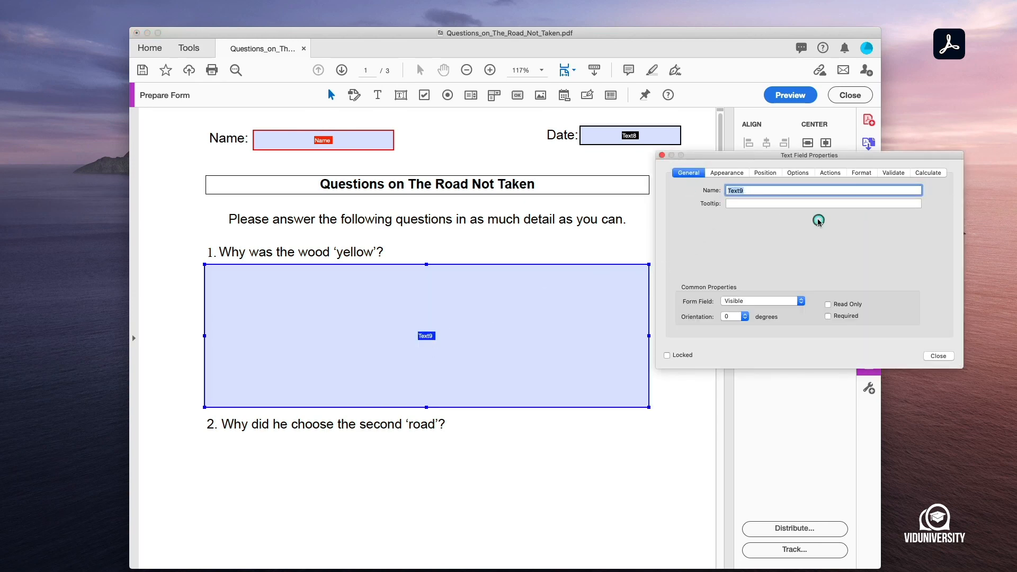
{"action": "type", "text": "Question1"}
{"action": "left_click", "coordinate": [934, 351]}
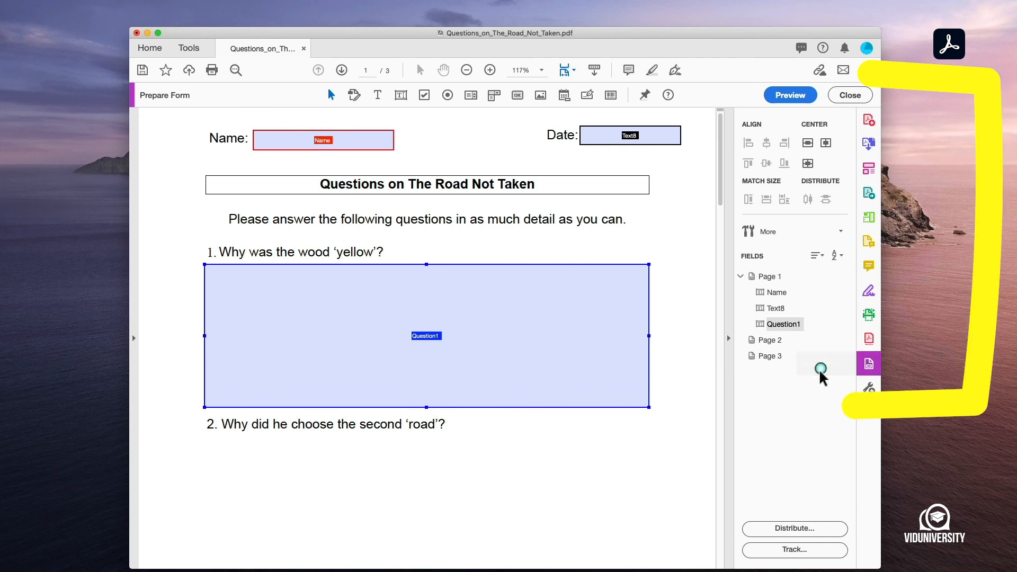
Step: Place a text field below question 2 and widen it to match the question 1 field
{"action": "scroll", "coordinate": [639, 342], "scroll_direction": "down", "scroll_amount": 3}
{"action": "scroll", "coordinate": [638, 342], "scroll_direction": "down", "scroll_amount": 3}
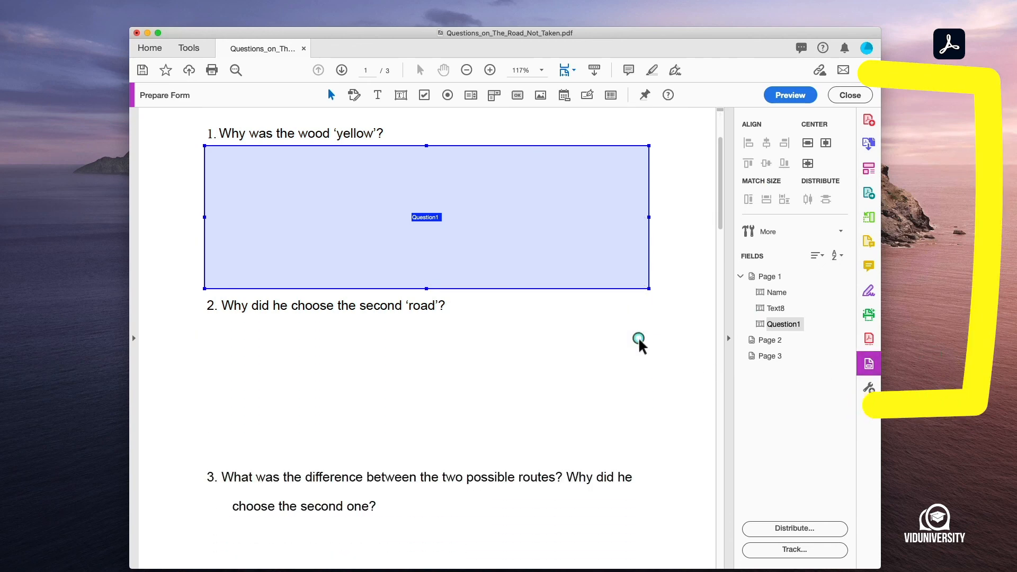
{"action": "left_click", "coordinate": [402, 95]}
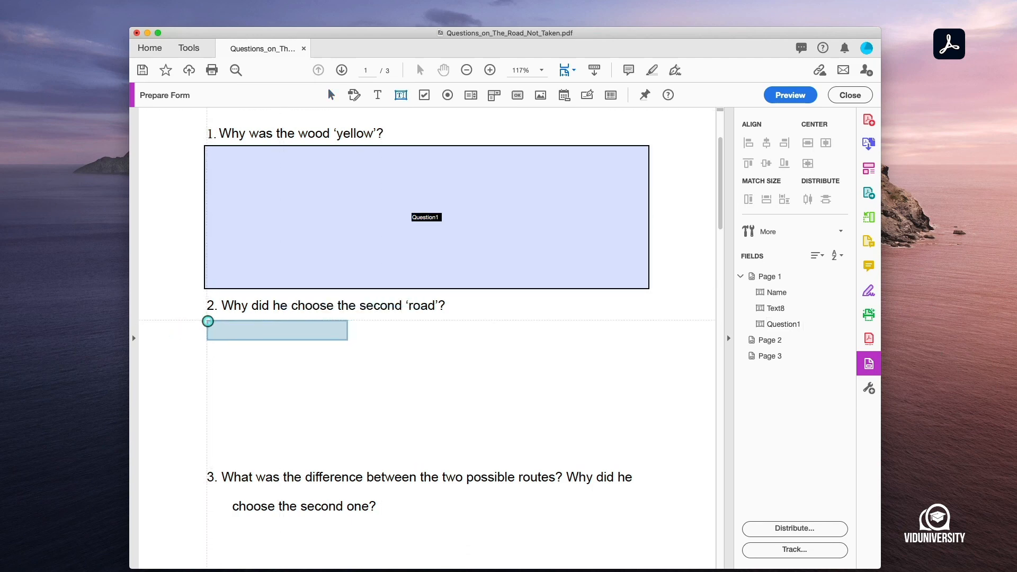
{"action": "left_click", "coordinate": [207, 320]}
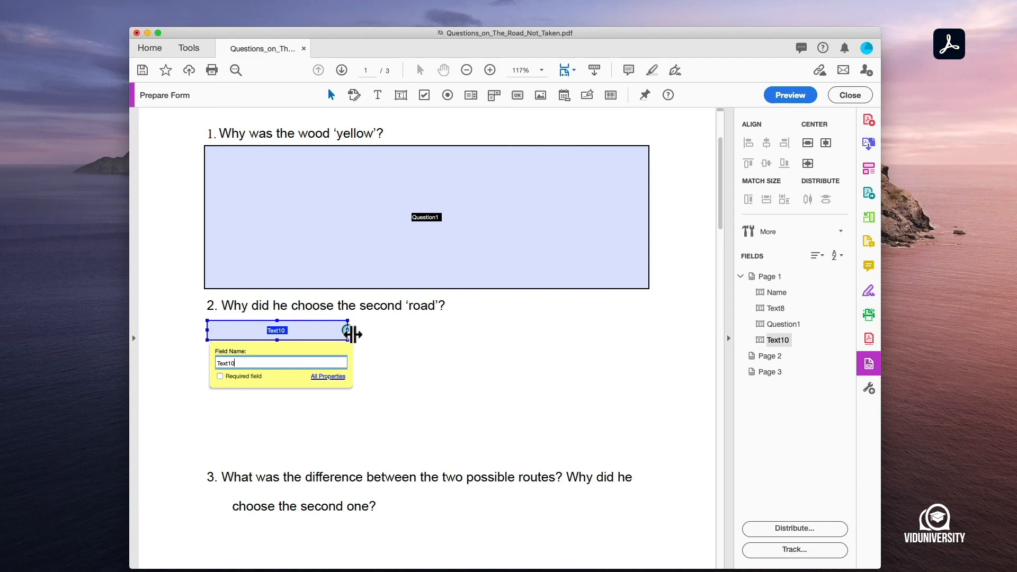
{"action": "left_click_drag", "start_coordinate": [348, 335], "coordinate": [652, 338]}
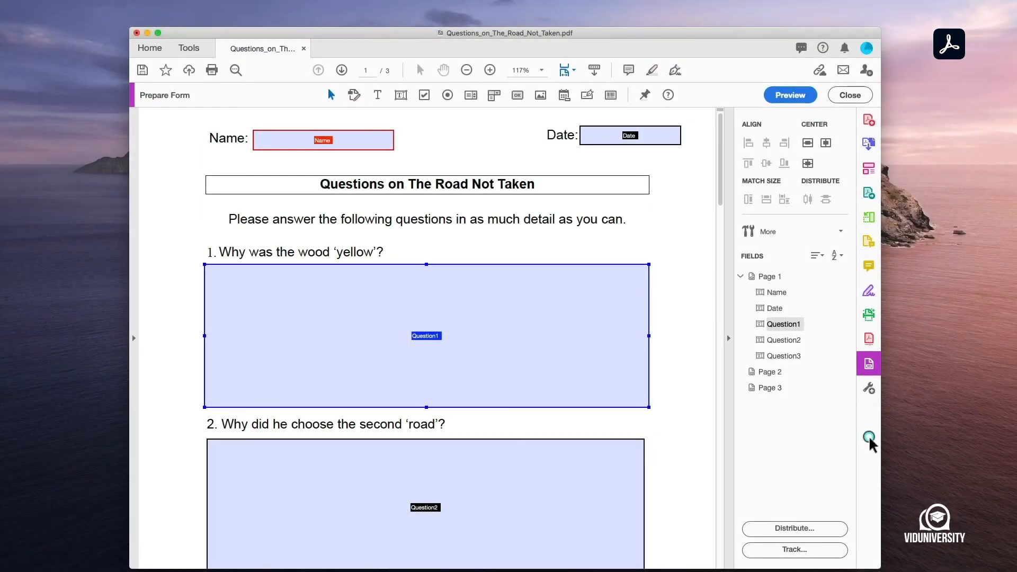
Step: Preview the form and fill in "Your Name" as the name and "1/1/01" as the date
{"action": "left_click", "coordinate": [805, 95]}
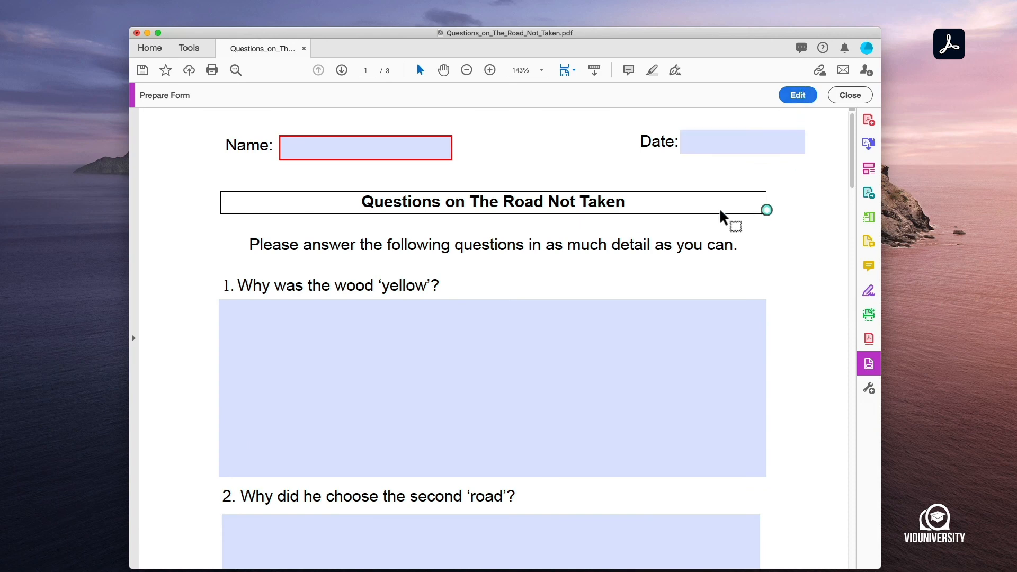
{"action": "left_click", "coordinate": [408, 140]}
{"action": "left_click", "coordinate": [457, 149]}
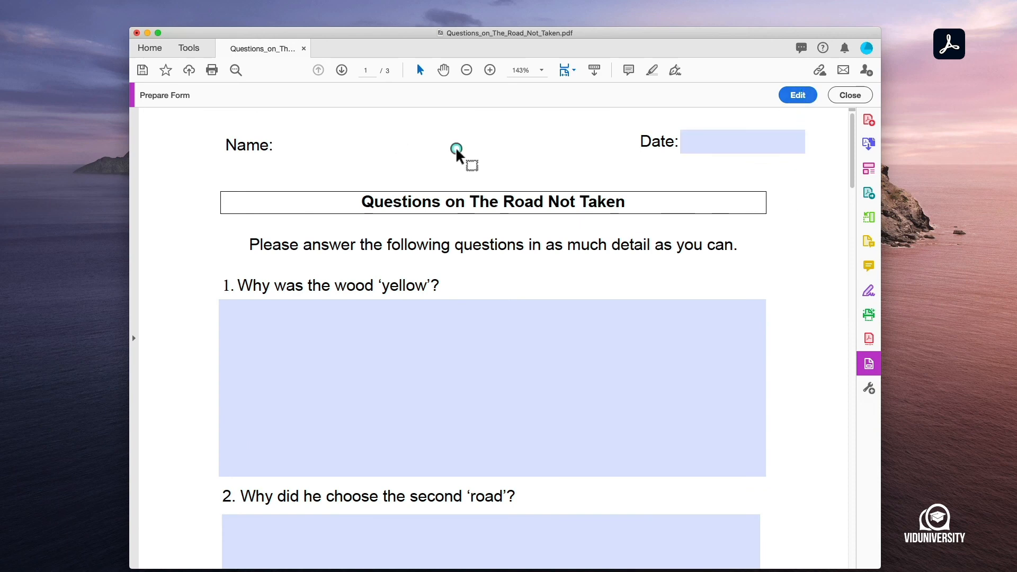
{"action": "type", "text": "Your Name"}
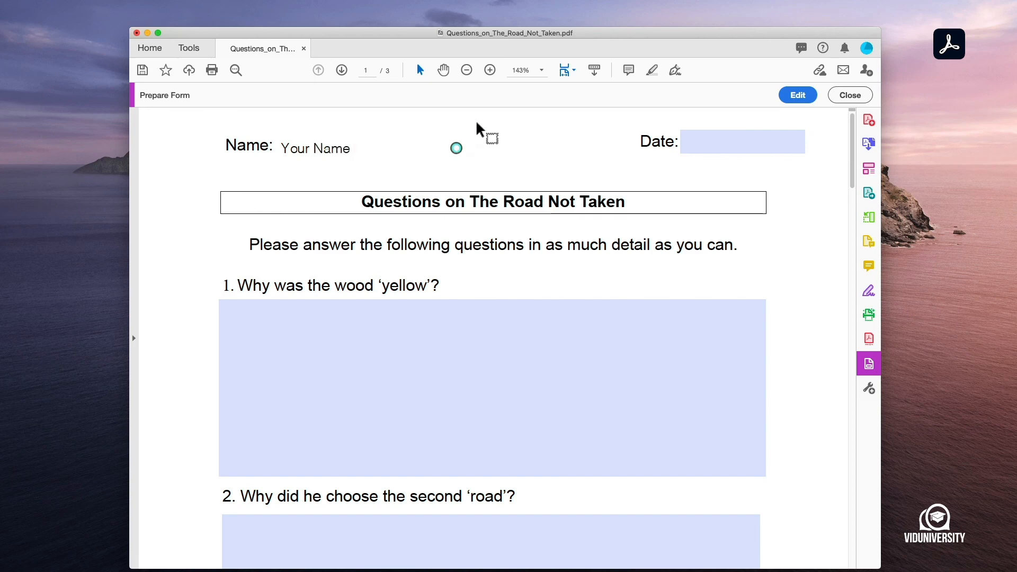
{"action": "left_click", "coordinate": [718, 129]}
{"action": "left_click", "coordinate": [744, 139]}
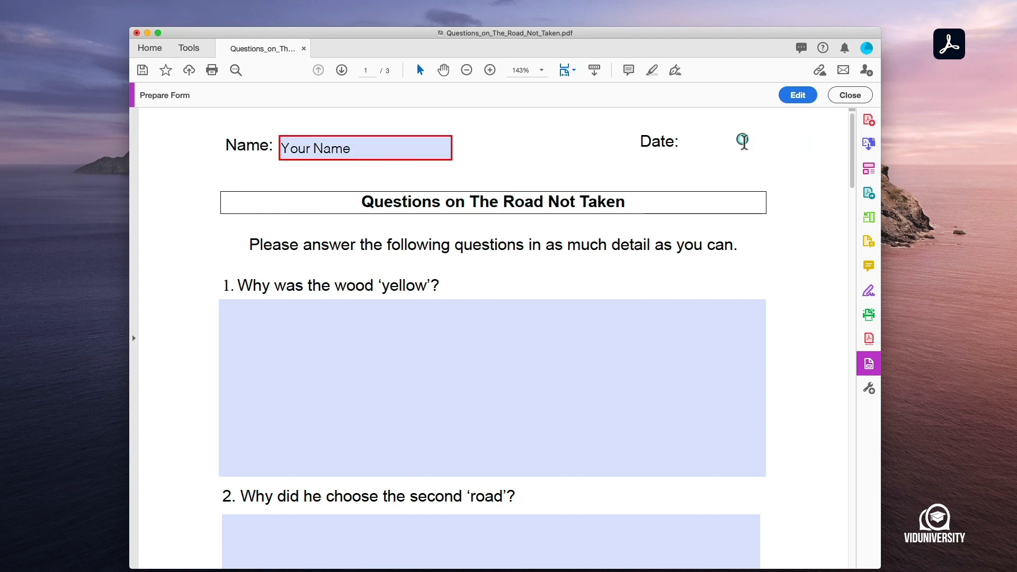
{"action": "type", "text": "1/1/01"}
Step: Start a test answer in the question 1 field reading "Here is the answer to this questio"
{"action": "left_click", "coordinate": [345, 304]}
{"action": "left_click", "coordinate": [316, 313]}
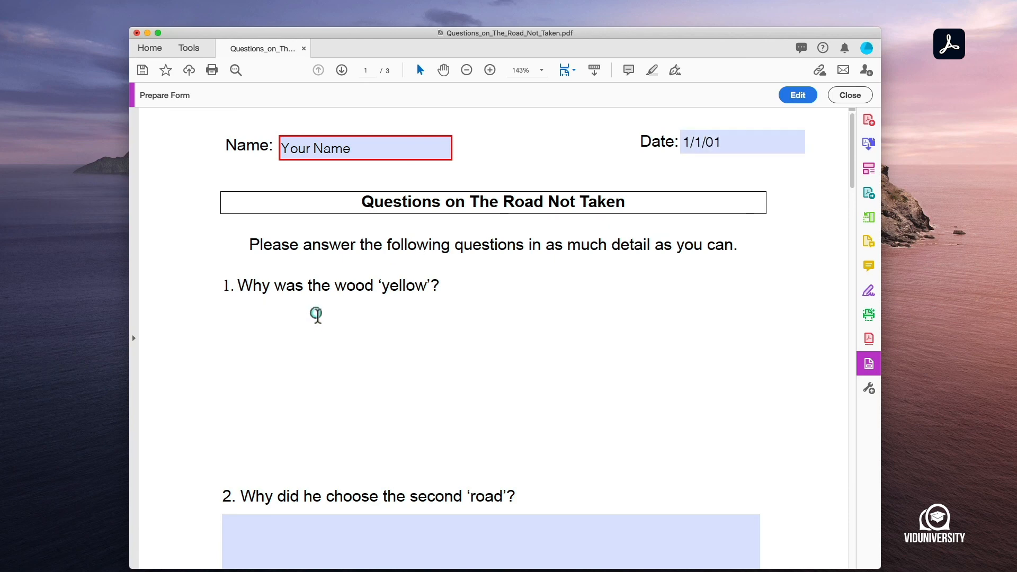
{"action": "type", "text": "Here is the ans"}
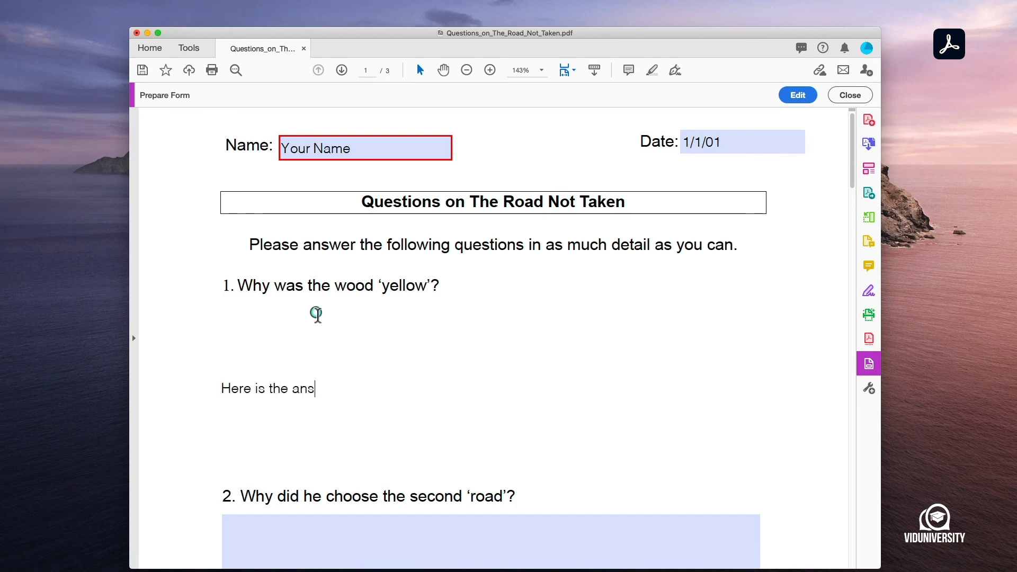
{"action": "type", "text": "wer to this questio"}
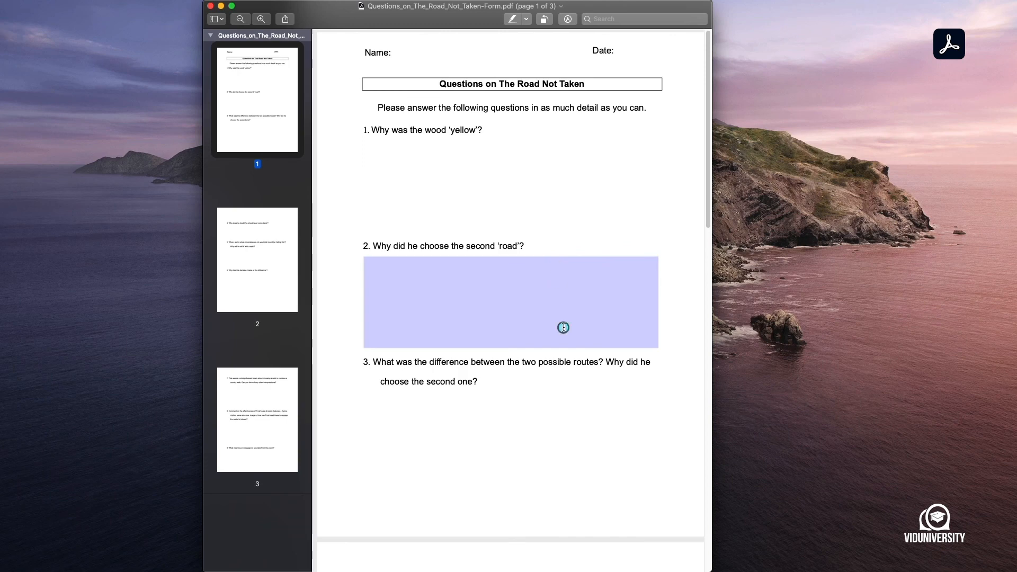
Step: In the Preview app, look through the answer fields of Questions_on_The_Road_Not_Taken-Form.pdf from page 1 to page 3
{"action": "scroll", "coordinate": [525, 432], "scroll_direction": "down", "scroll_amount": 3}
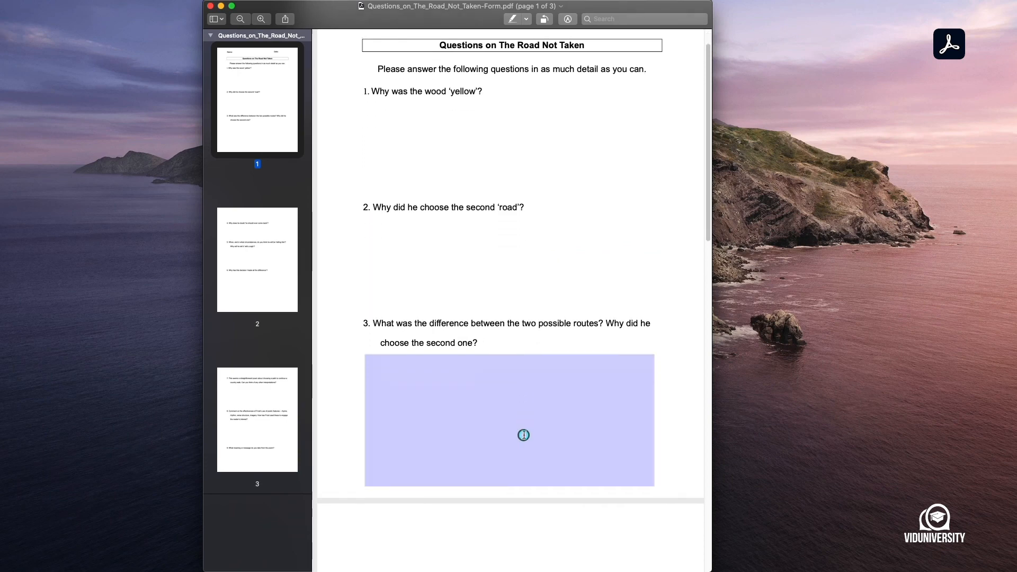
{"action": "scroll", "coordinate": [509, 445], "scroll_direction": "down", "scroll_amount": 2}
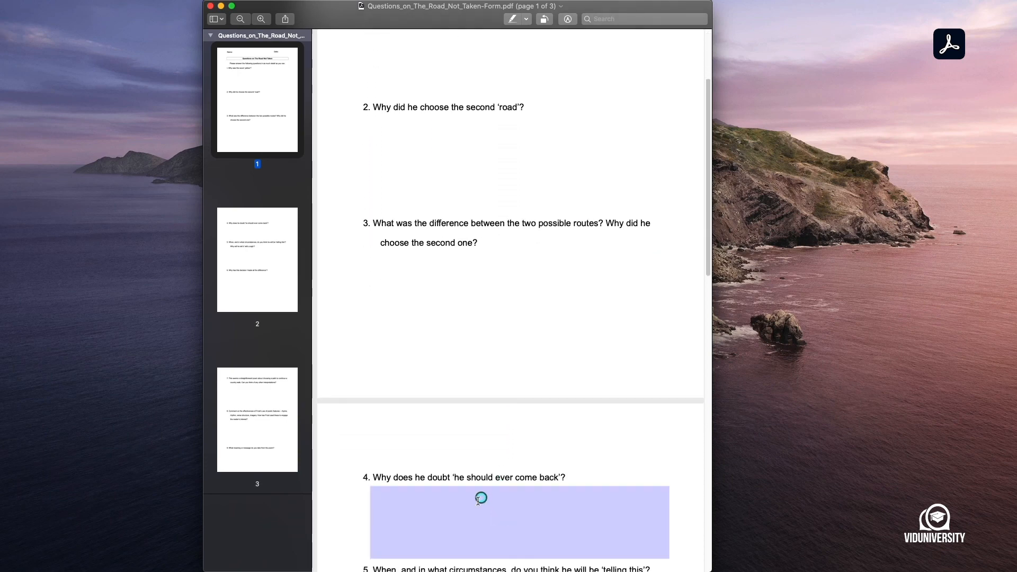
{"action": "scroll", "coordinate": [478, 501], "scroll_direction": "down", "scroll_amount": 5}
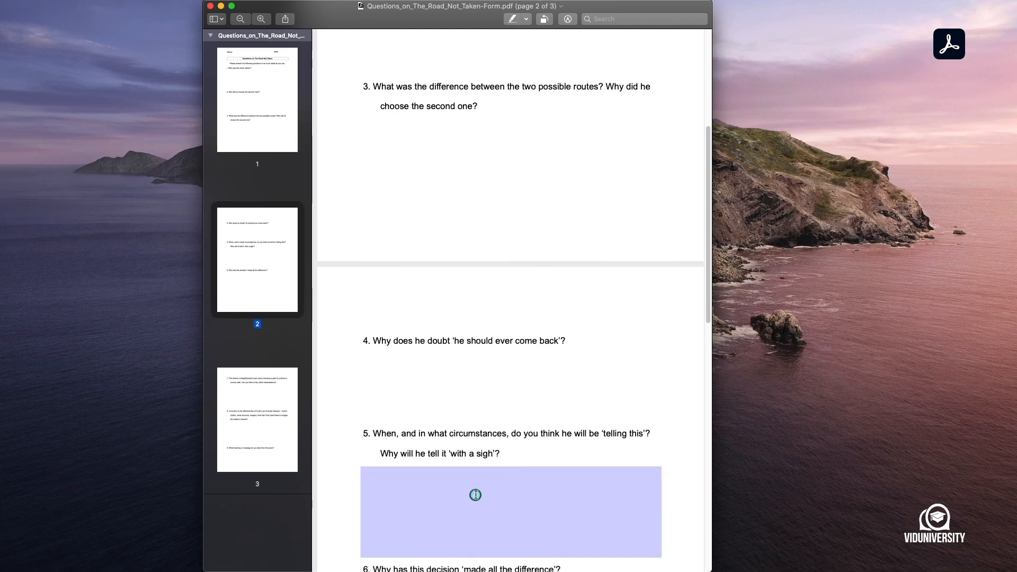
{"action": "scroll", "coordinate": [475, 494], "scroll_direction": "down", "scroll_amount": 4}
{"action": "scroll", "coordinate": [475, 501], "scroll_direction": "down", "scroll_amount": 10}
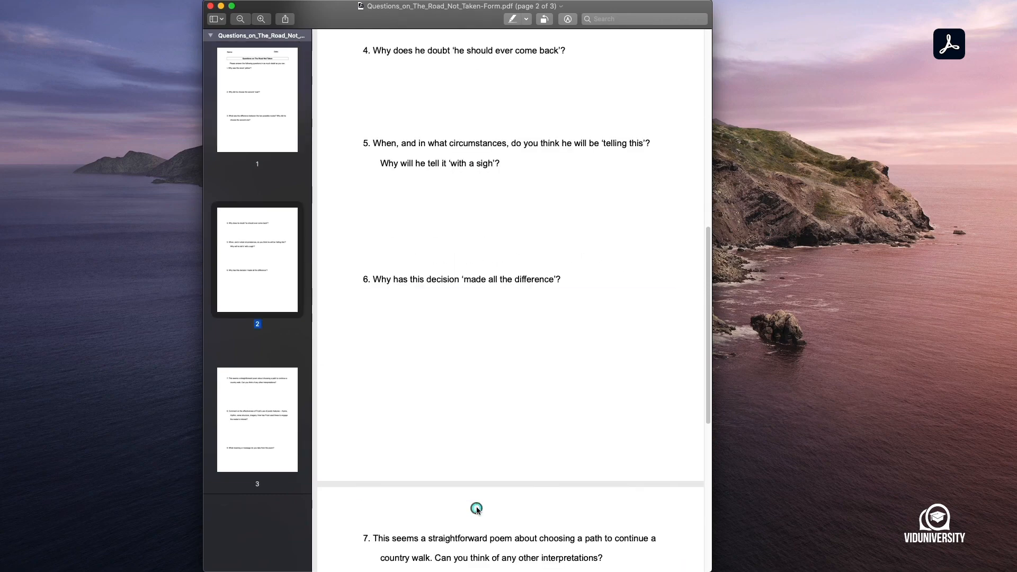
{"action": "scroll", "coordinate": [470, 493], "scroll_direction": "down", "scroll_amount": 5}
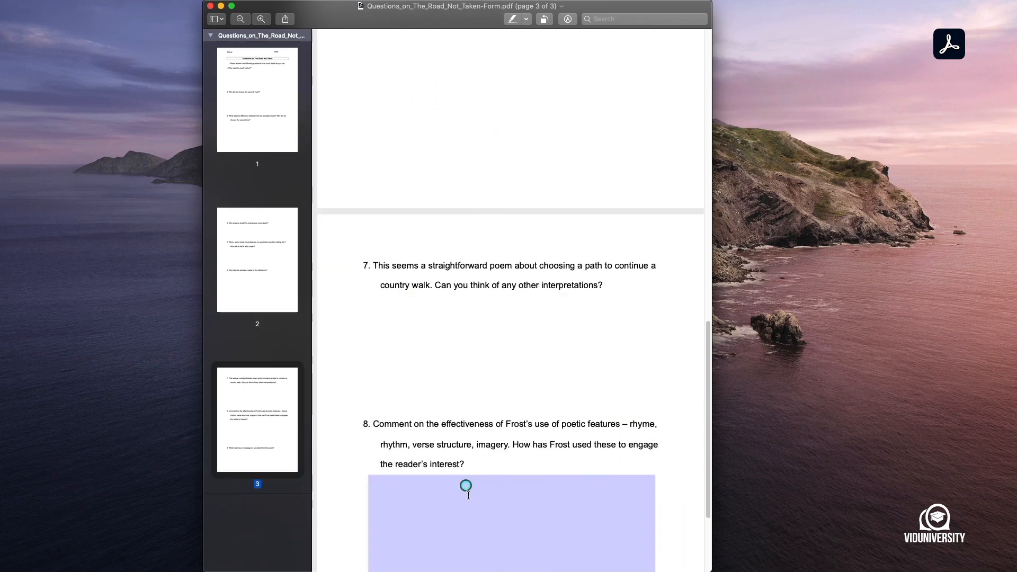
Step: Return to page 1 and fill in "My name" as the name and "1/1/20" as the date
{"action": "left_click", "coordinate": [244, 100]}
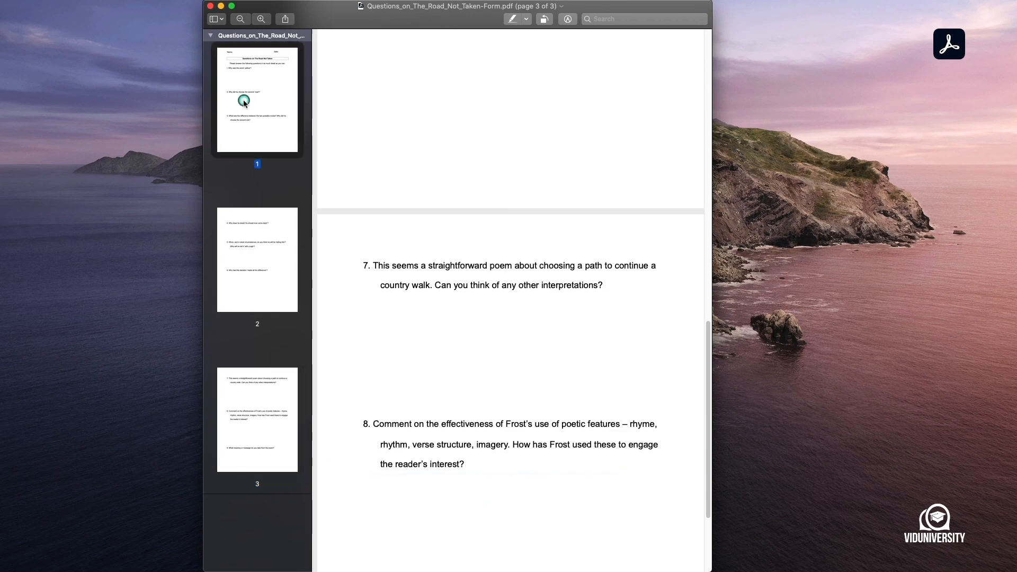
{"action": "left_click", "coordinate": [417, 53]}
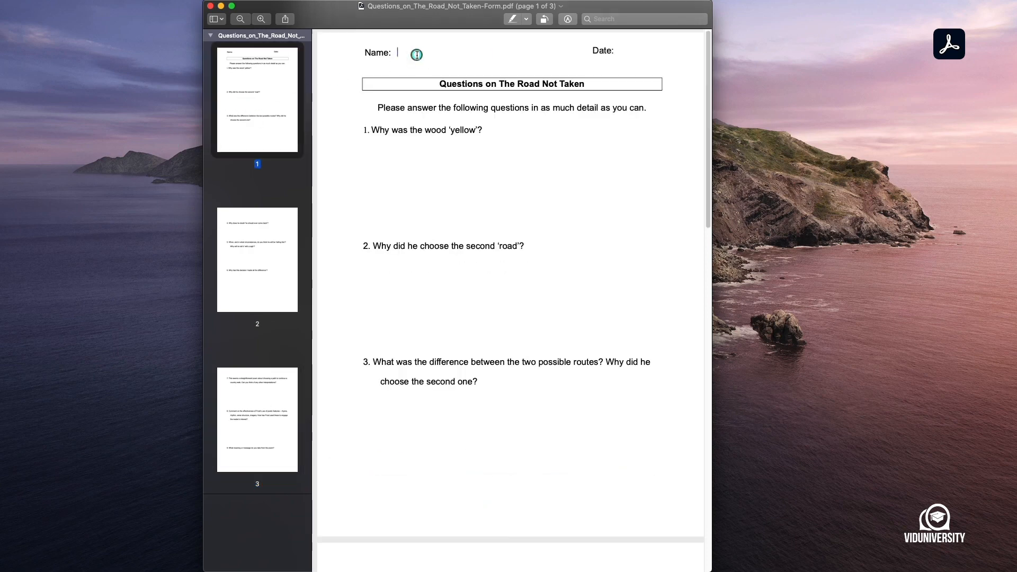
{"action": "type", "text": "My name"}
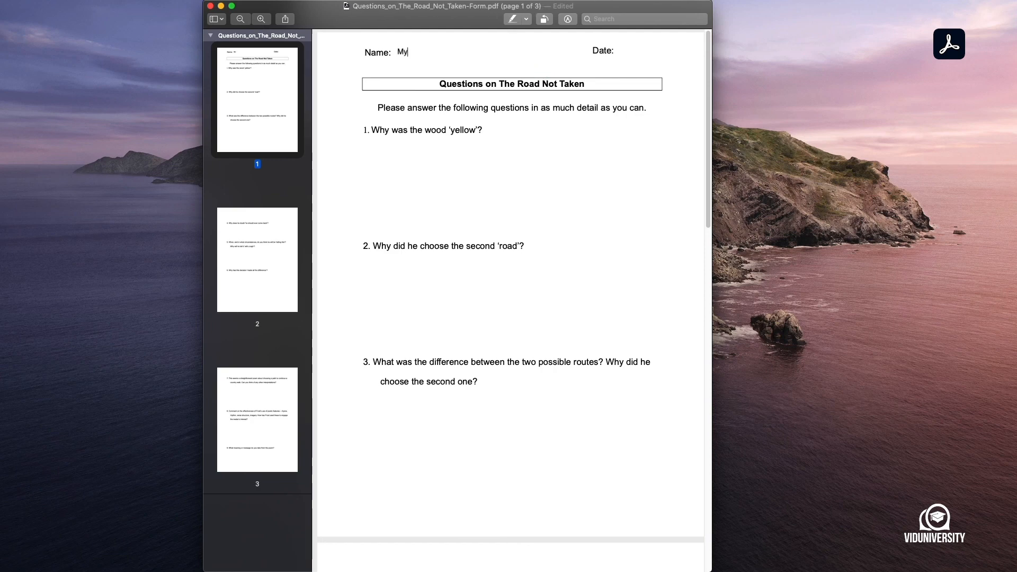
{"action": "left_click", "coordinate": [621, 49]}
{"action": "type", "text": "1/1/20"}
Step: Enter "I am going to start typing my answer" in the question 1 field
{"action": "left_click", "coordinate": [423, 153]}
{"action": "type", "text": "ng to st"}
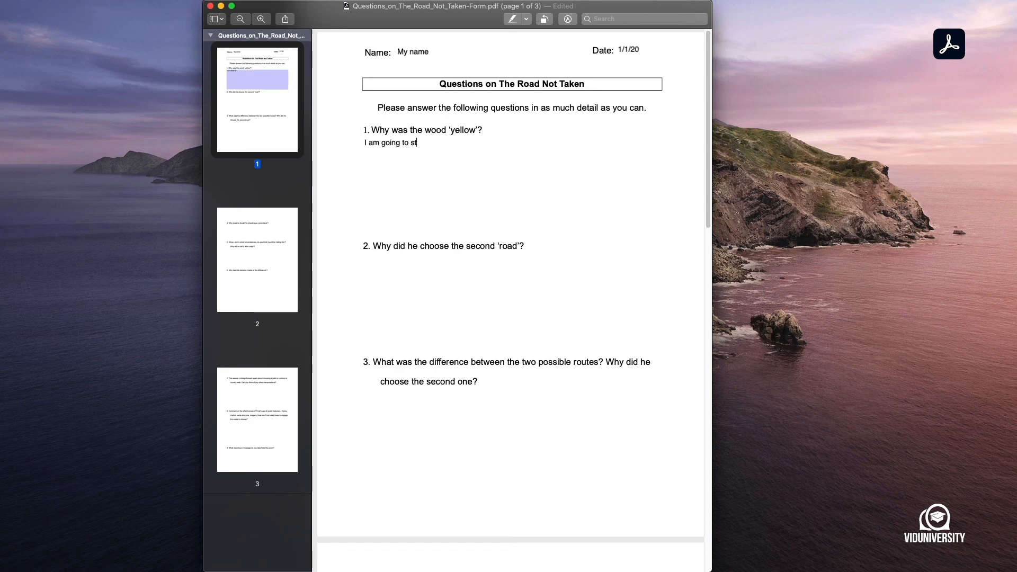
{"action": "type", "text": " am going to start typing my answer"}
Step: Paste Lorem ipsum placeholder text repeatedly after the question 1 answer to test how the field handles long text
{"action": "left_click", "coordinate": [409, 122]}
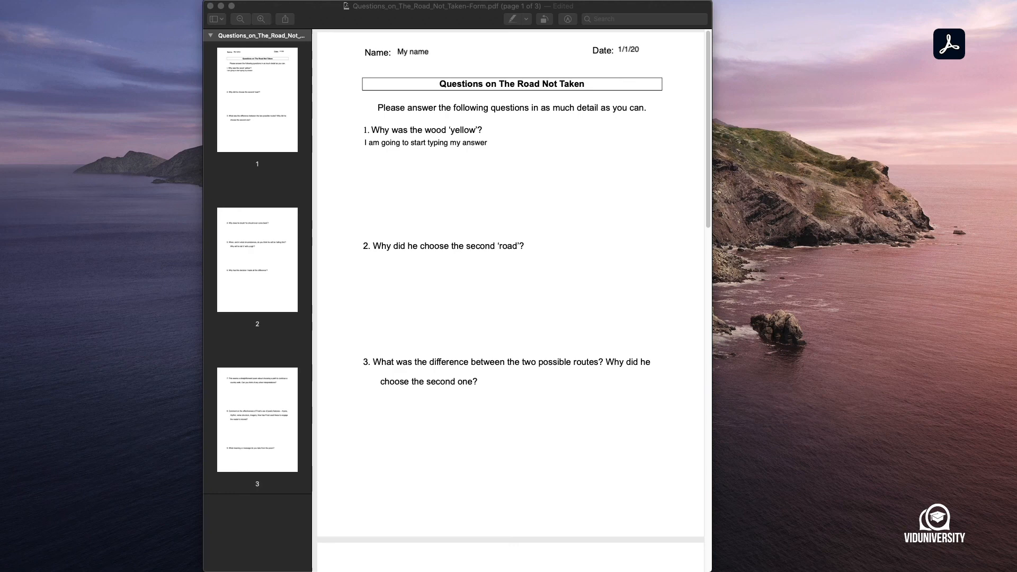
{"action": "left_click", "coordinate": [483, 144]}
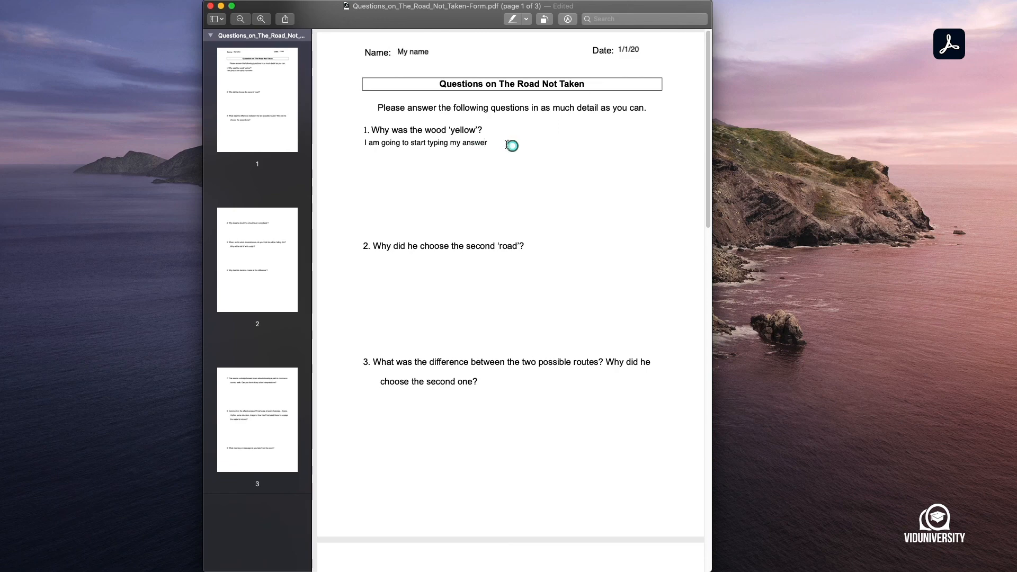
{"action": "type", "text": "Lorem ipsum dolor sit amet, consectetur adipiscing elit, sed do eiusmod tempor incididunt ut labore et dolore magna aliqua. Ut enim ad"}
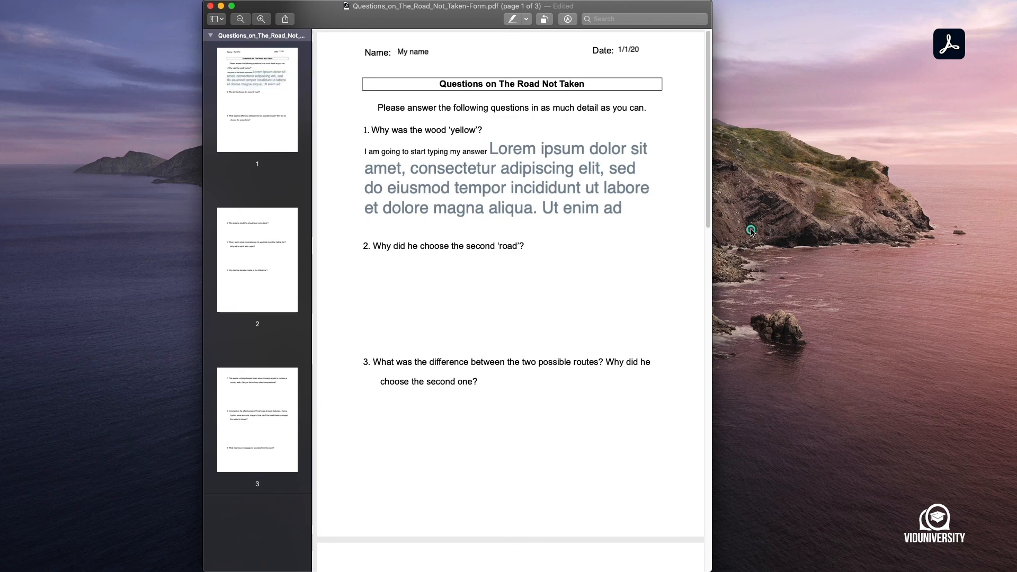
{"action": "scroll", "coordinate": [581, 207], "scroll_direction": "down", "scroll_amount": 1}
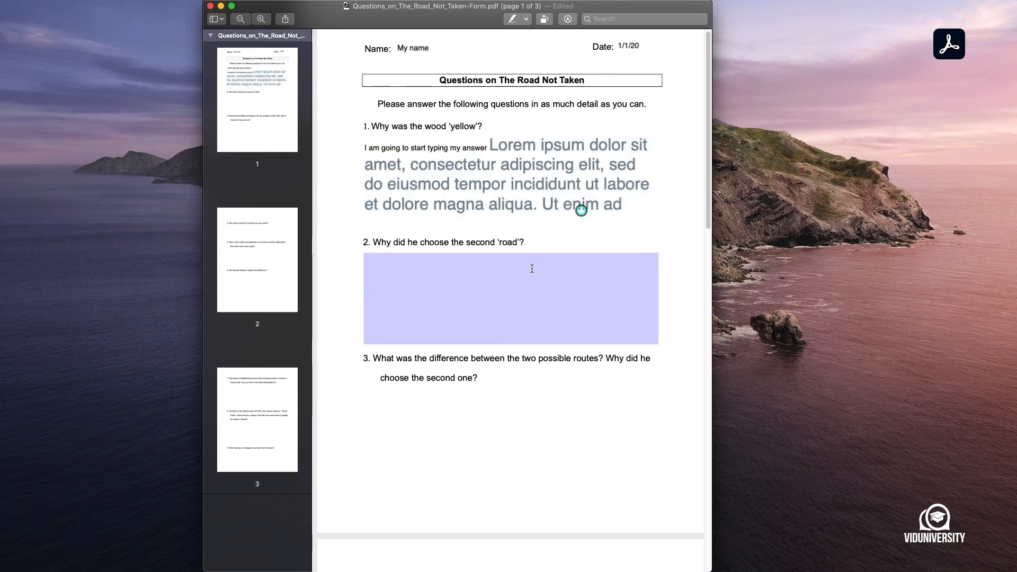
{"action": "left_click", "coordinate": [508, 205]}
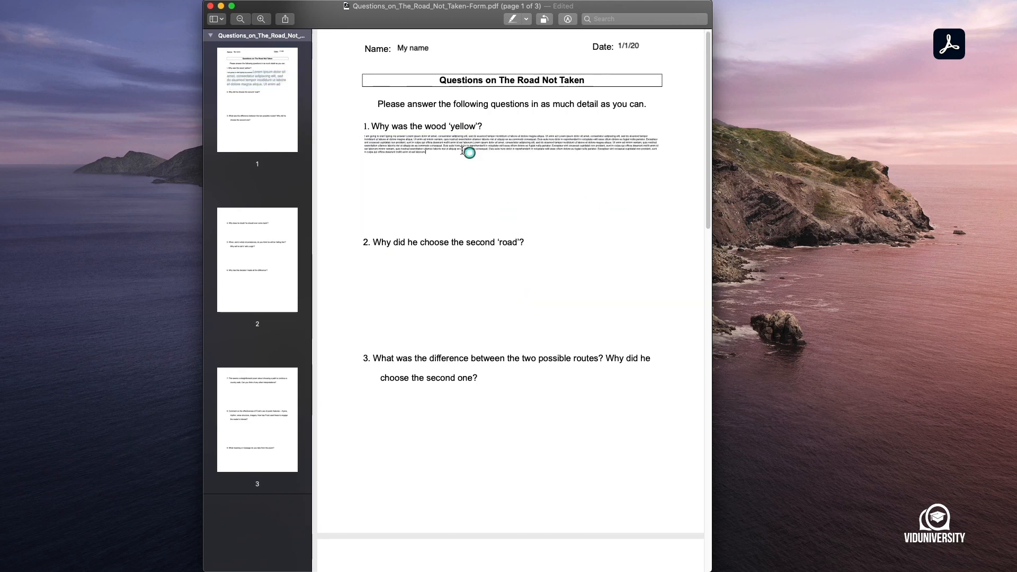
{"action": "key", "text": "super+v"}
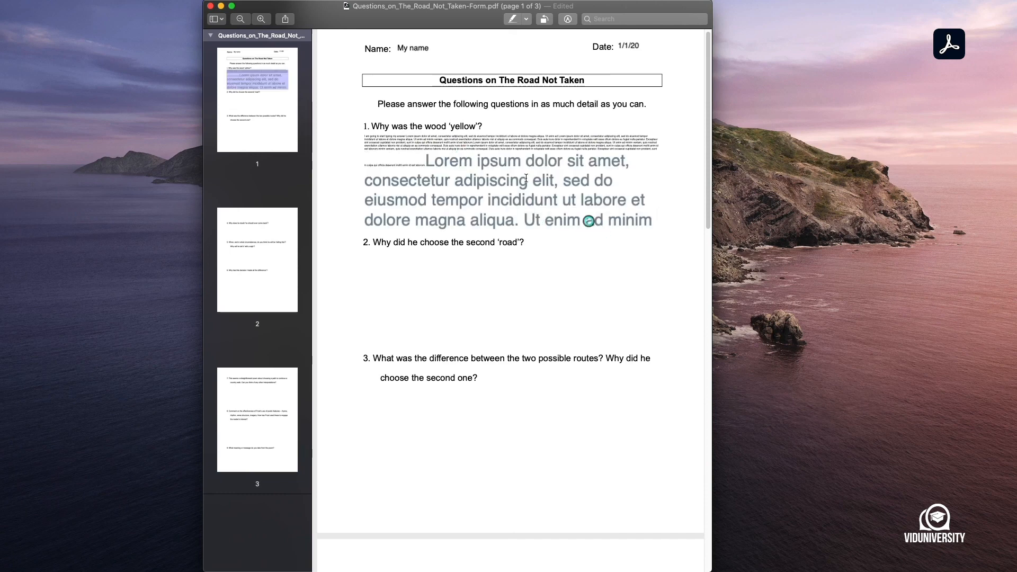
{"action": "left_click", "coordinate": [557, 248]}
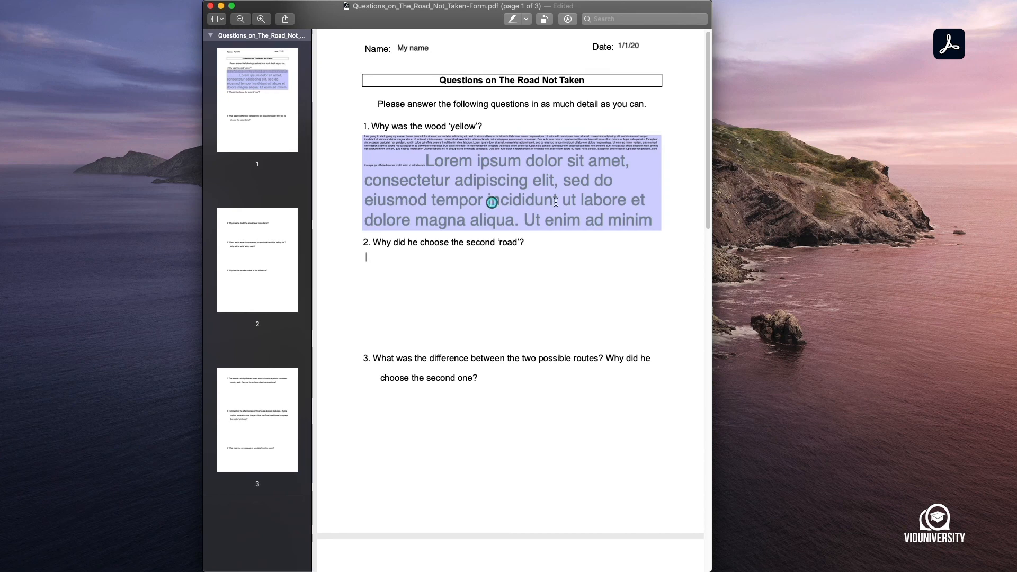
{"action": "left_click", "coordinate": [520, 173]}
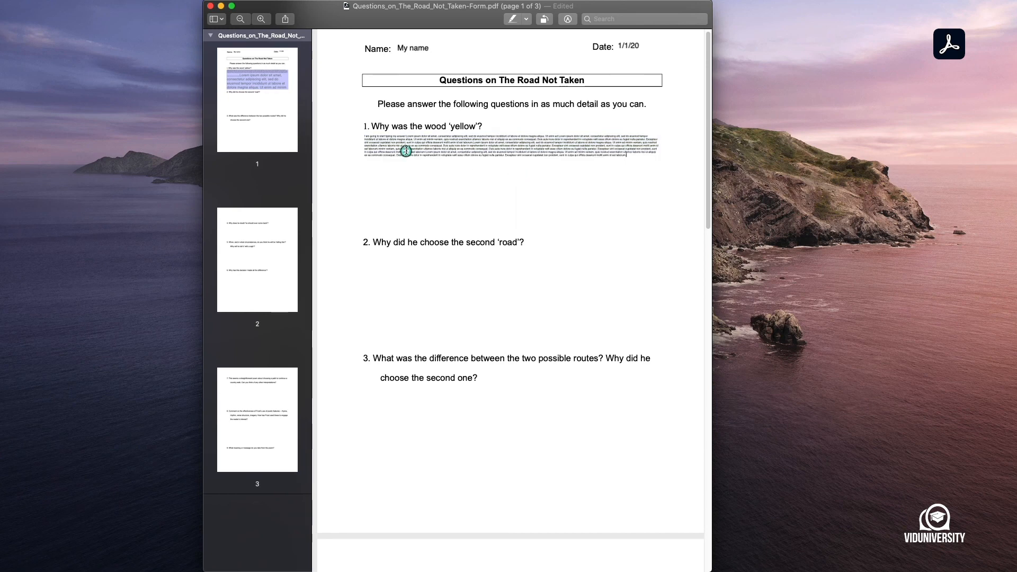
Step: Clear the test entries from the question 1, Name and Date fields
{"action": "triple_click", "coordinate": [448, 145]}
{"action": "key", "text": "BackSpace"}
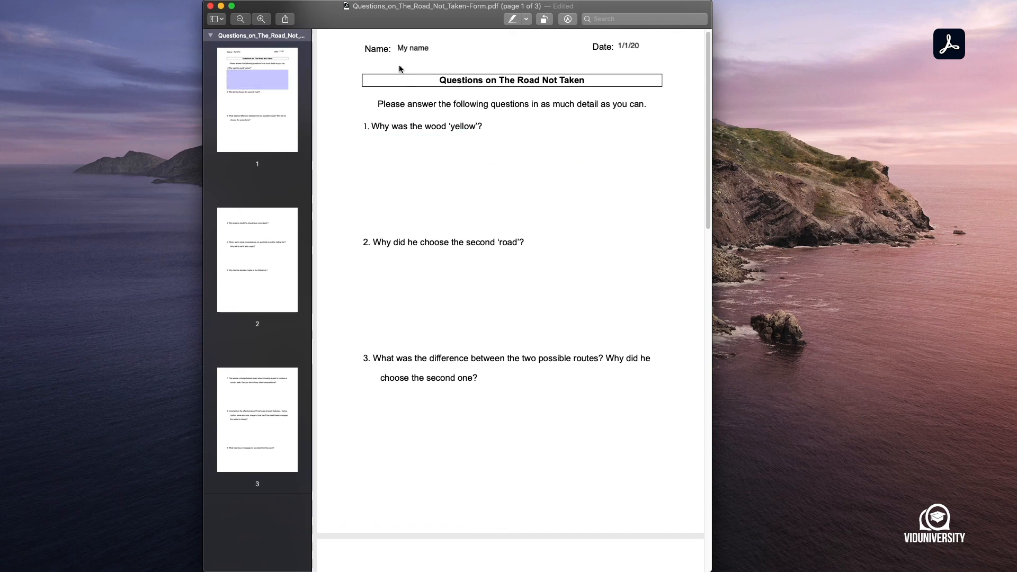
{"action": "triple_click", "coordinate": [484, 50]}
{"action": "key", "text": "BackSpace"}
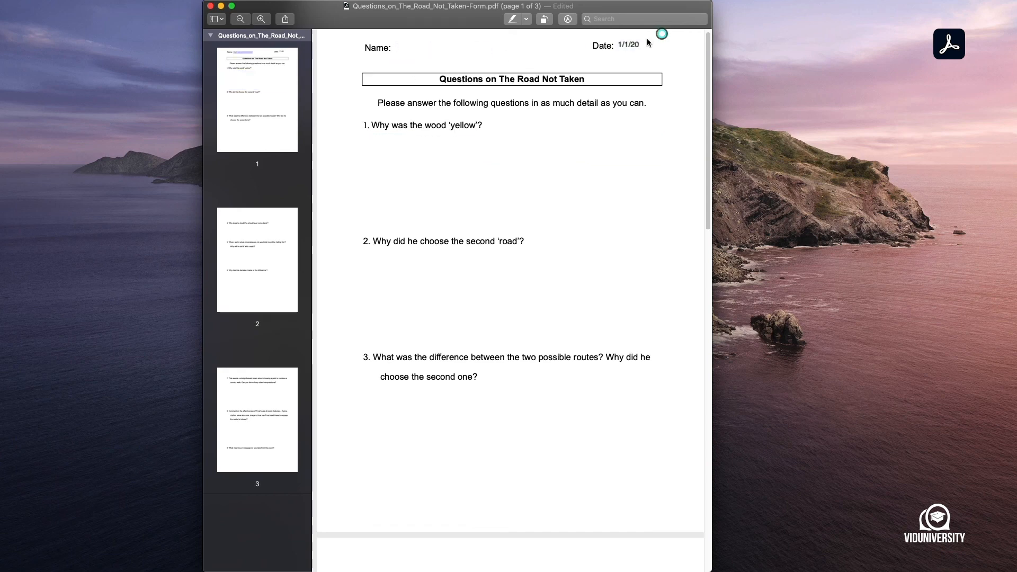
{"action": "left_click", "coordinate": [657, 44]}
{"action": "key", "text": "BackSpace"}
{"action": "key", "text": "BackSpace"}
{"action": "key", "text": "BackSpace"}
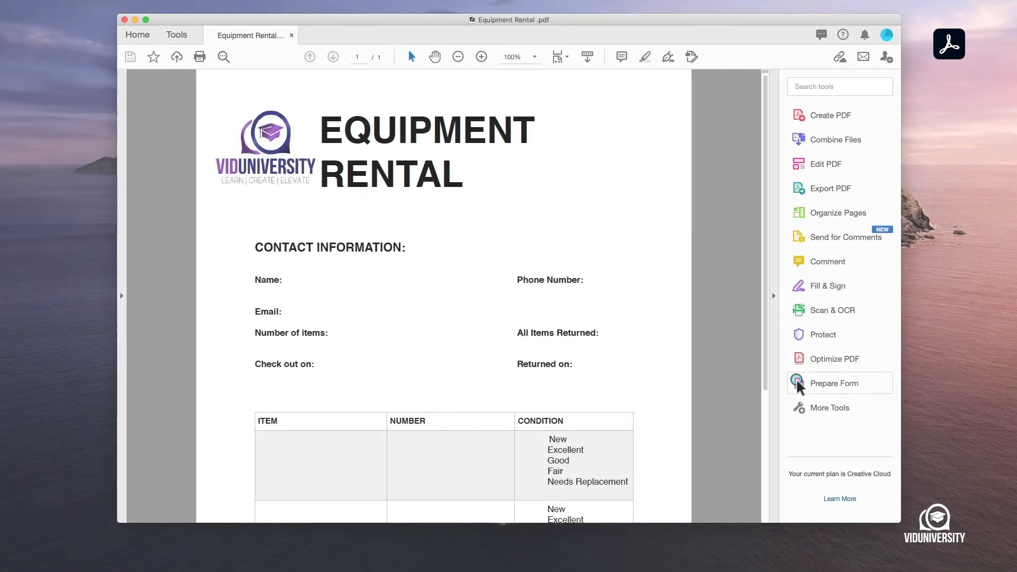
Step: Start preparing a form from the Equipment Rental PDF with the document set to require signatures
{"action": "left_click", "coordinate": [798, 383]}
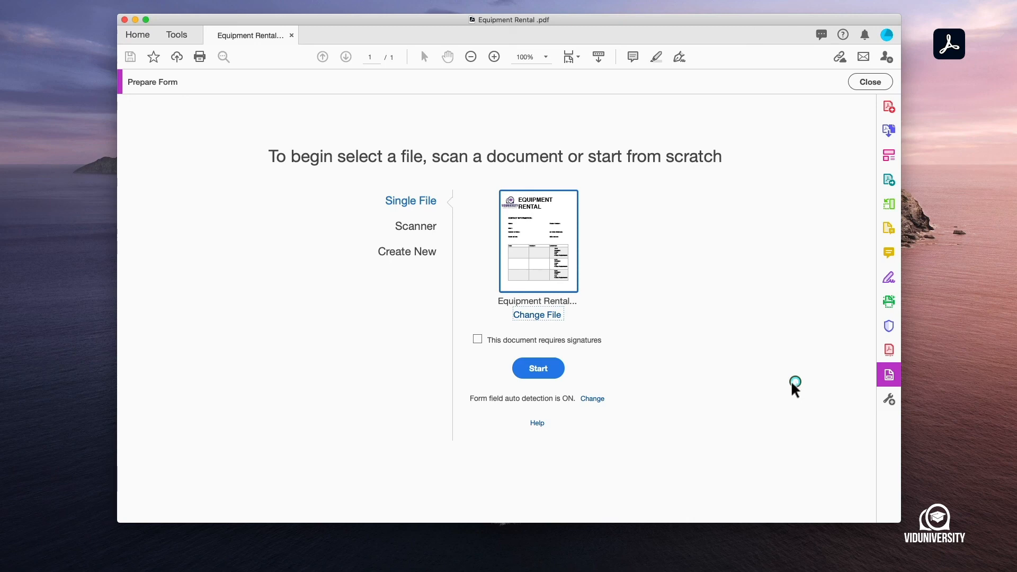
{"action": "left_click", "coordinate": [478, 339]}
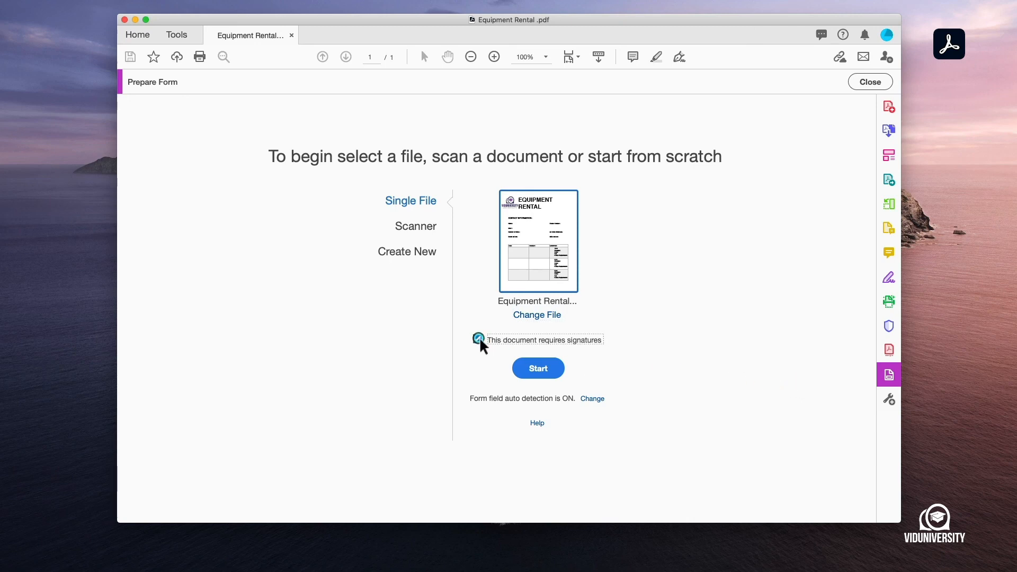
{"action": "left_click", "coordinate": [547, 368]}
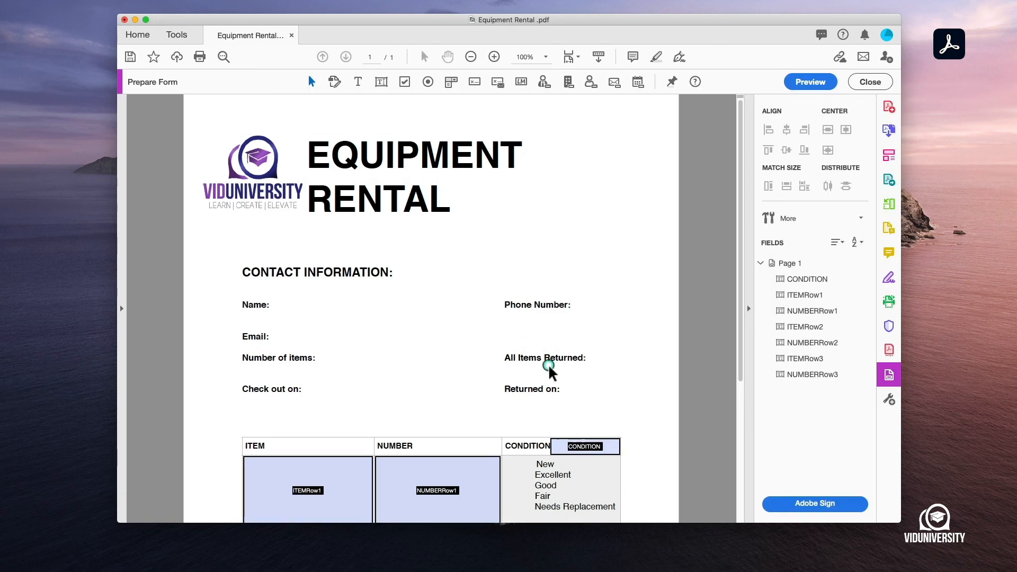
Step: Delete all the automatically detected form fields in the equipment table
{"action": "scroll", "coordinate": [647, 371], "scroll_direction": "down", "scroll_amount": 2}
{"action": "scroll", "coordinate": [648, 371], "scroll_direction": "down", "scroll_amount": 5}
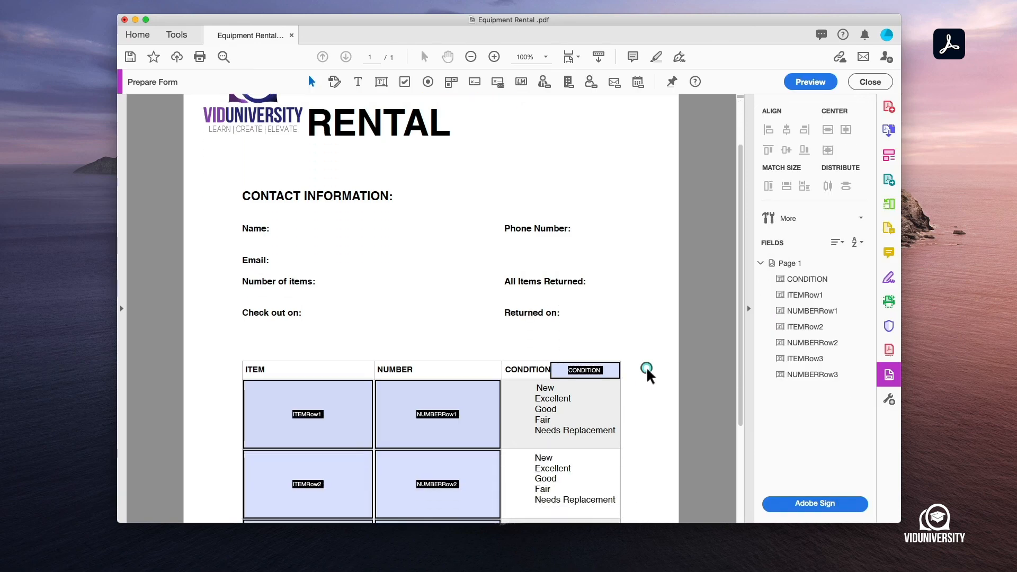
{"action": "scroll", "coordinate": [647, 371], "scroll_direction": "down", "scroll_amount": 2}
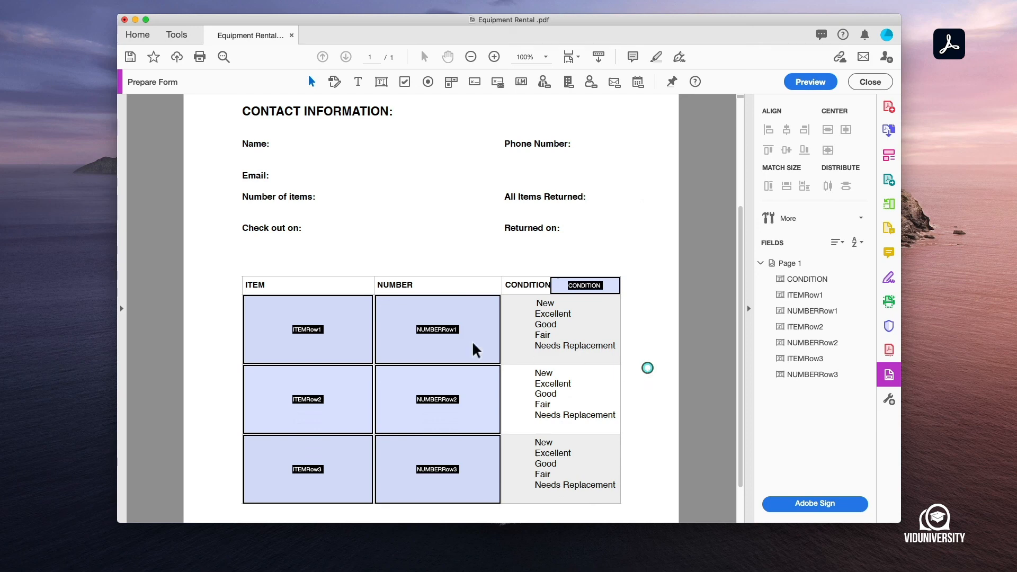
{"action": "left_click_drag", "start_coordinate": [217, 249], "coordinate": [624, 504]}
{"action": "key", "text": "Delete"}
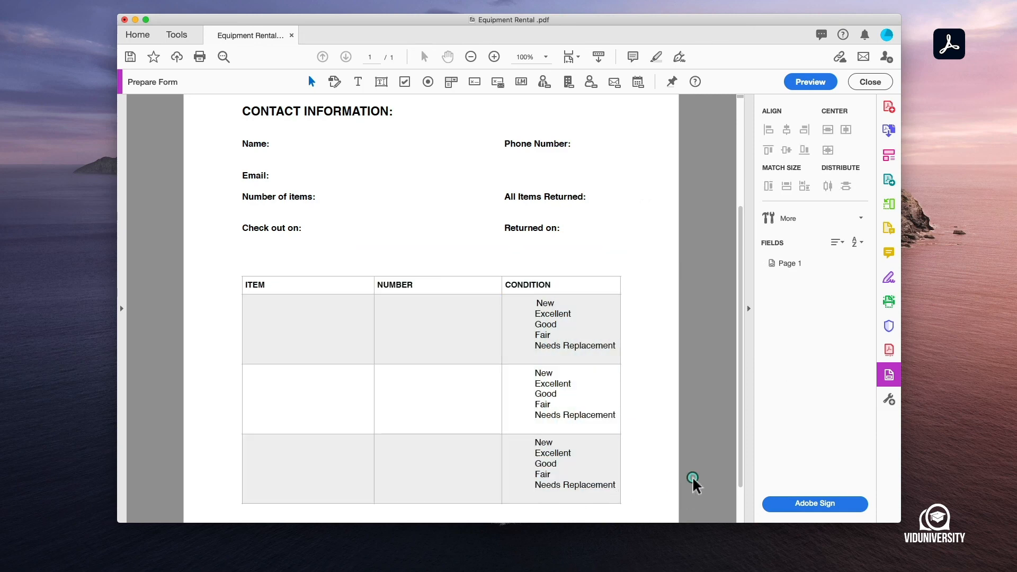
Step: Add a text field beside the Name label, enter "Name" as its field name and assign it to Signer
{"action": "scroll", "coordinate": [464, 329], "scroll_direction": "up", "scroll_amount": 3}
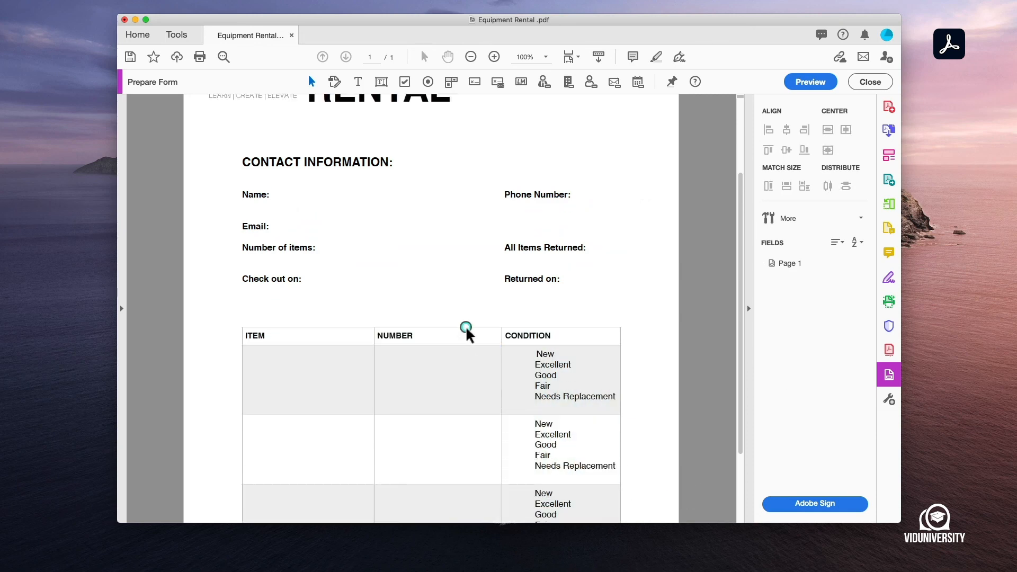
{"action": "left_click", "coordinate": [381, 83]}
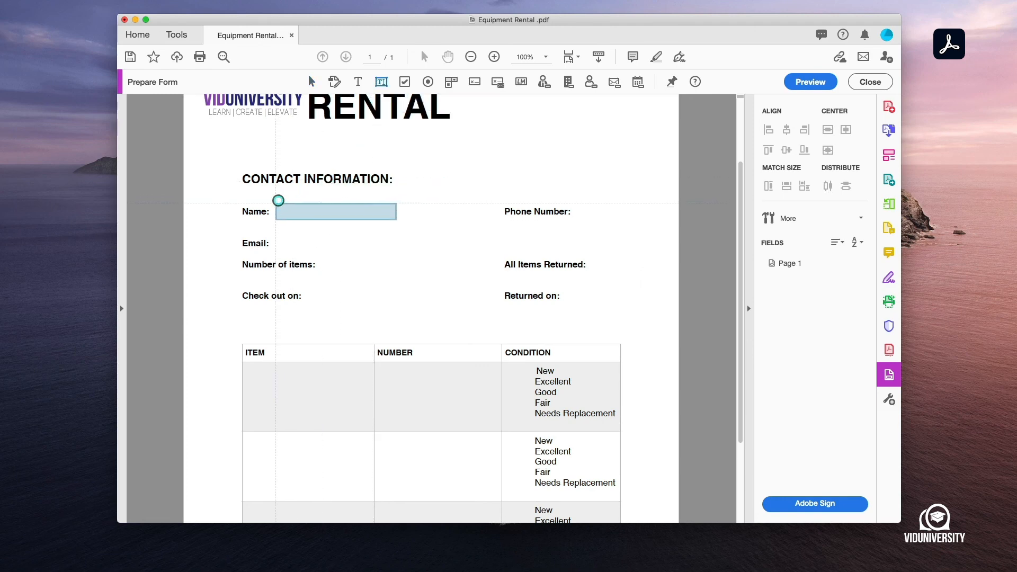
{"action": "left_click", "coordinate": [274, 203]}
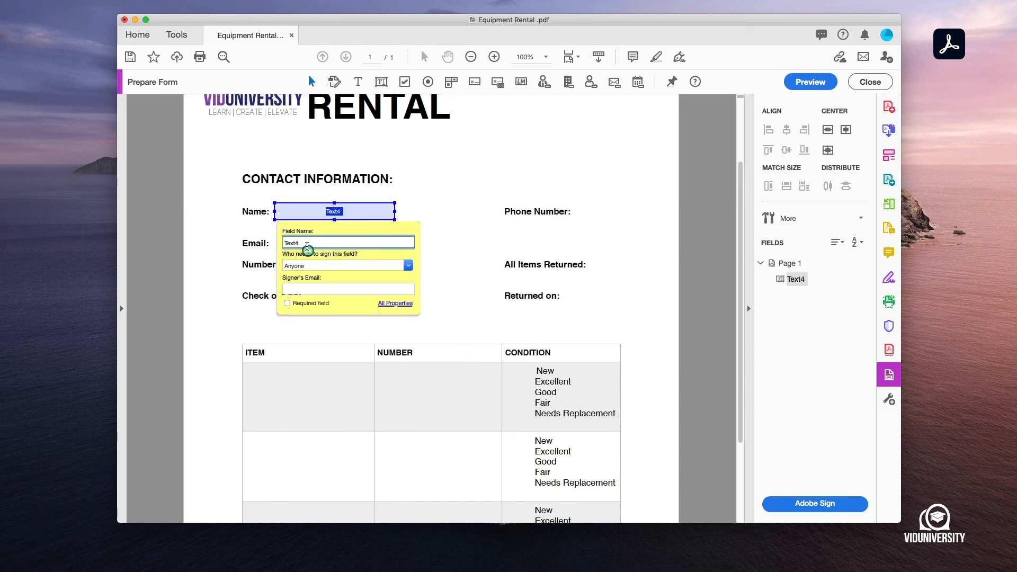
{"action": "left_click_drag", "start_coordinate": [296, 243], "coordinate": [262, 242]}
{"action": "type", "text": "Name"}
{"action": "left_click", "coordinate": [410, 264]}
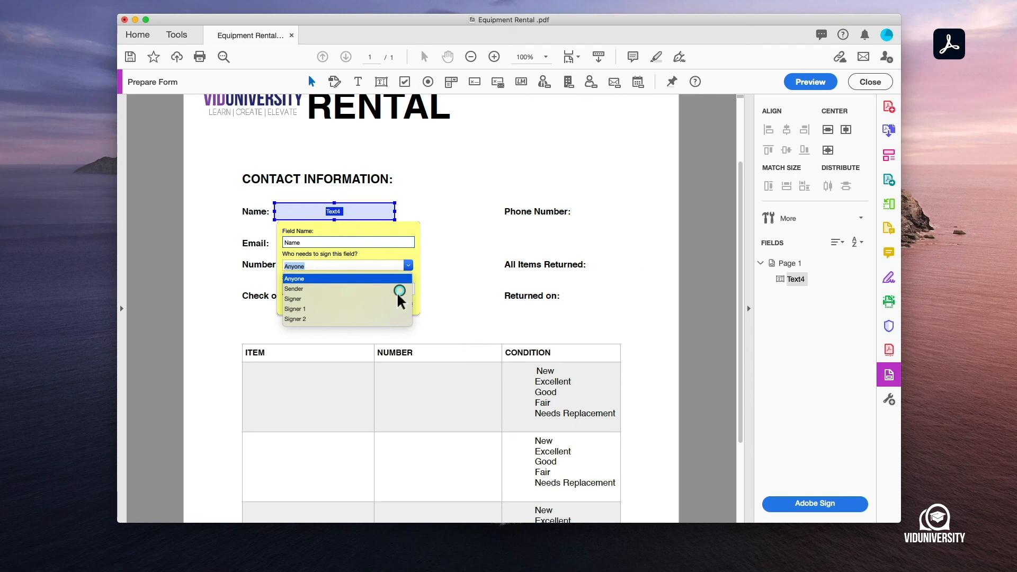
{"action": "left_click", "coordinate": [303, 299]}
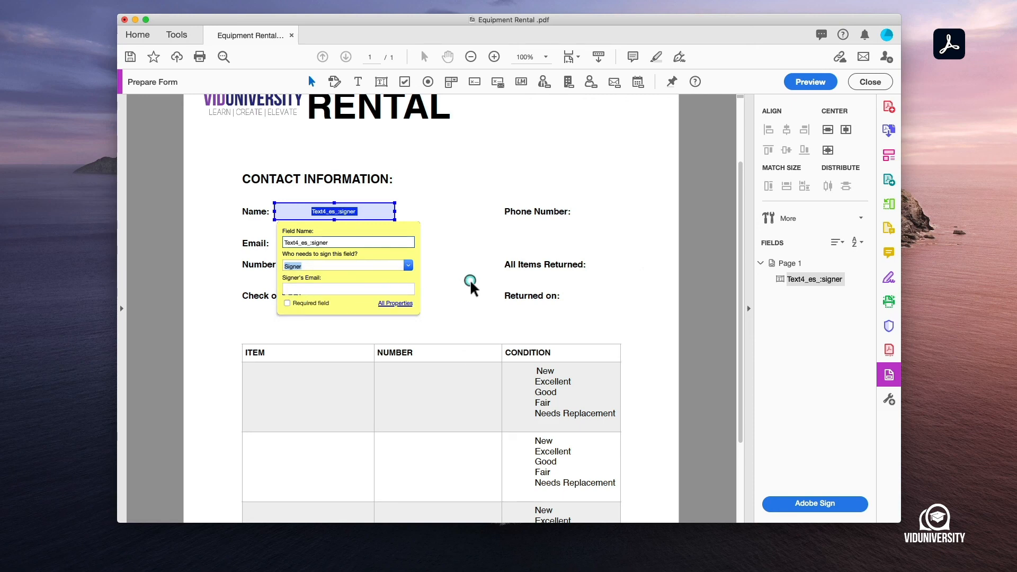
{"action": "left_click", "coordinate": [471, 283]}
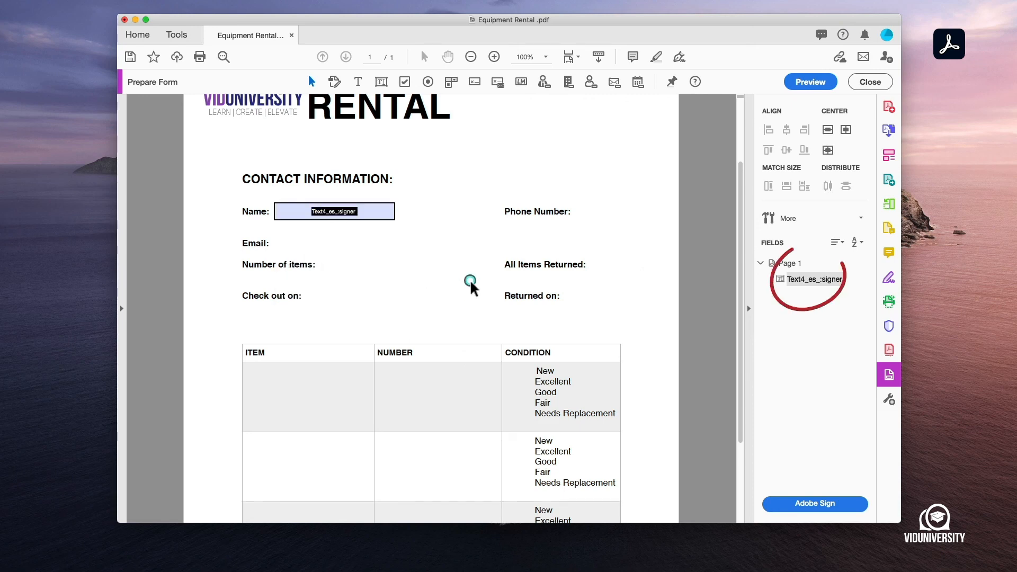
Step: Add a text field beside the Phone Number label and narrow it to fit within the page
{"action": "left_click", "coordinate": [382, 82]}
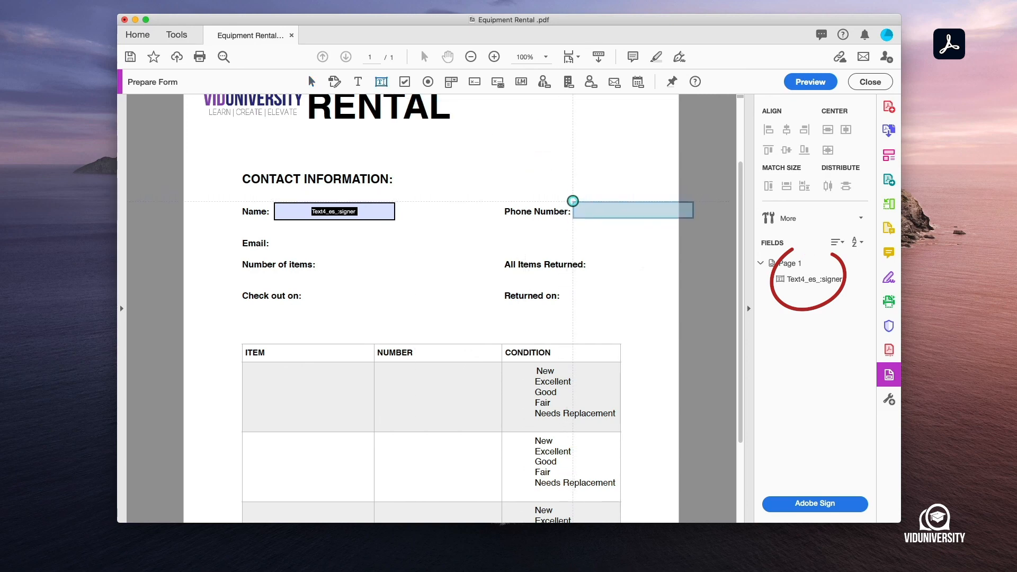
{"action": "left_click", "coordinate": [572, 202]}
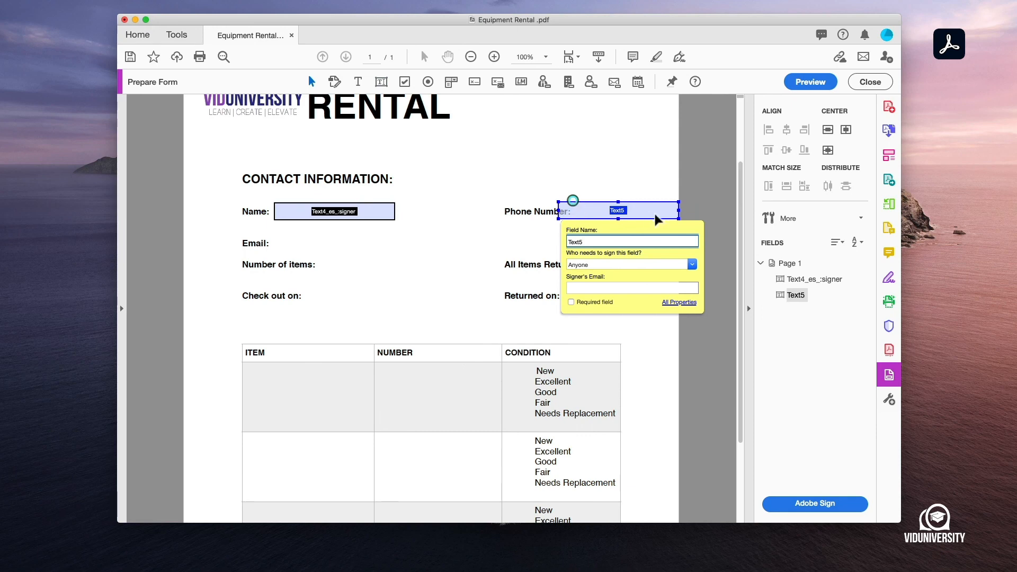
{"action": "left_click_drag", "start_coordinate": [681, 213], "coordinate": [603, 215]}
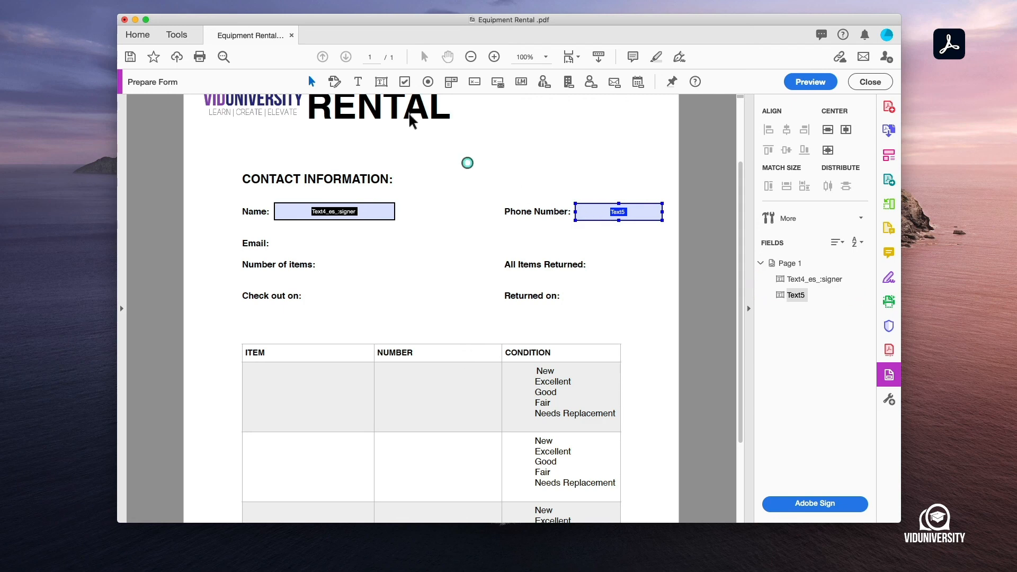
Step: Add a text field beside the Email label, enter "email" as its field name and assign it to Signer
{"action": "left_click", "coordinate": [381, 81]}
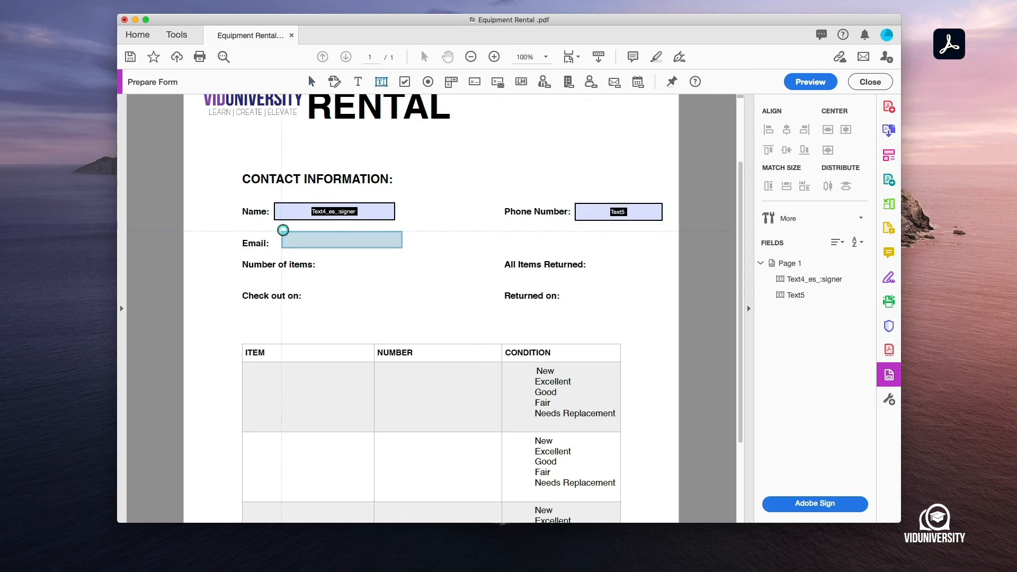
{"action": "left_click", "coordinate": [273, 235]}
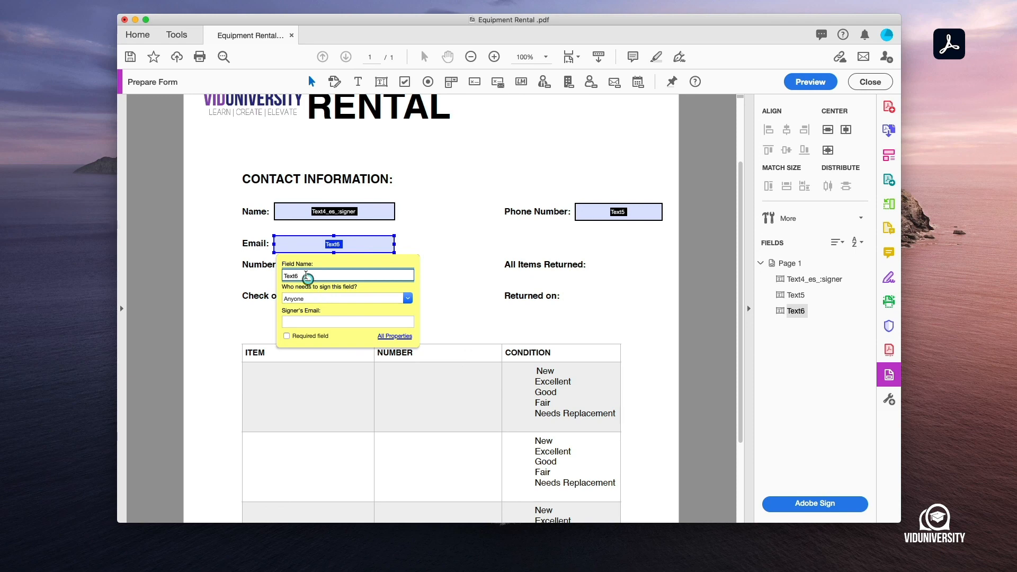
{"action": "left_click_drag", "start_coordinate": [318, 276], "coordinate": [285, 276]}
{"action": "type", "text": "email"}
{"action": "left_click", "coordinate": [408, 298]}
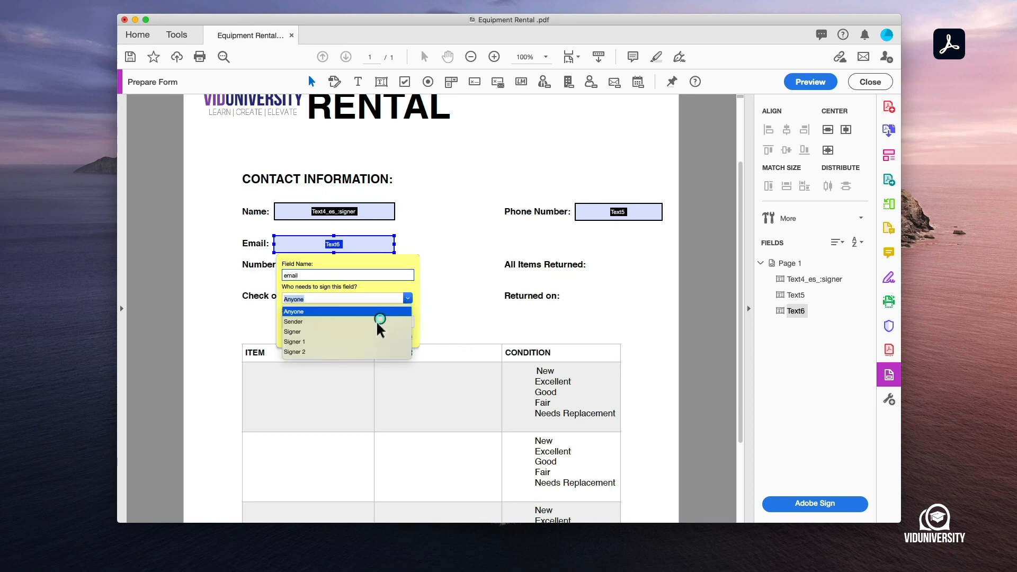
{"action": "left_click", "coordinate": [295, 330]}
{"action": "left_click", "coordinate": [444, 273]}
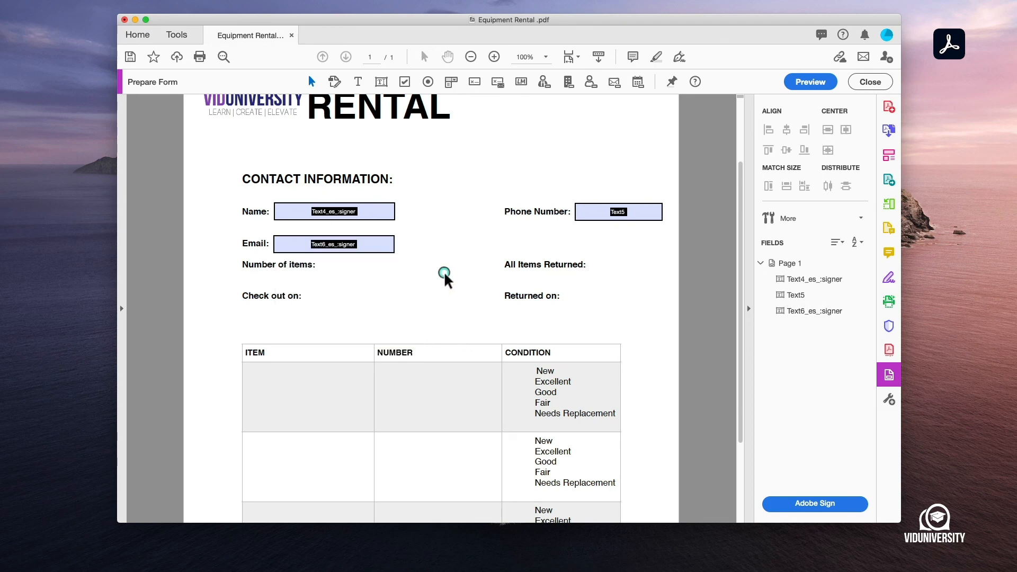
Step: Add a check box beside the All Items Returned label and assign it to Sender
{"action": "scroll", "coordinate": [445, 280], "scroll_direction": "down", "scroll_amount": 1}
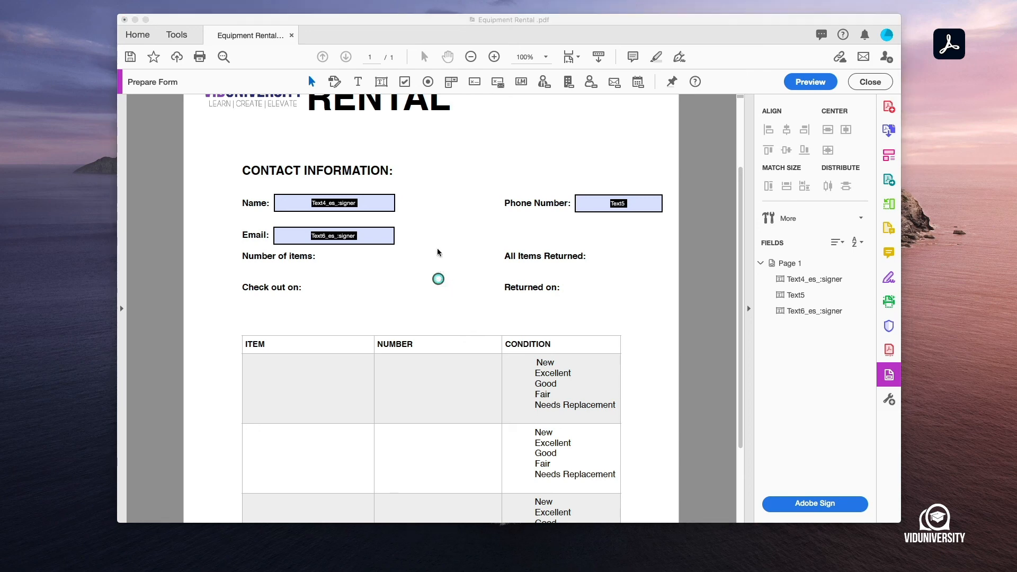
{"action": "left_click", "coordinate": [407, 83]}
{"action": "left_click", "coordinate": [405, 81]}
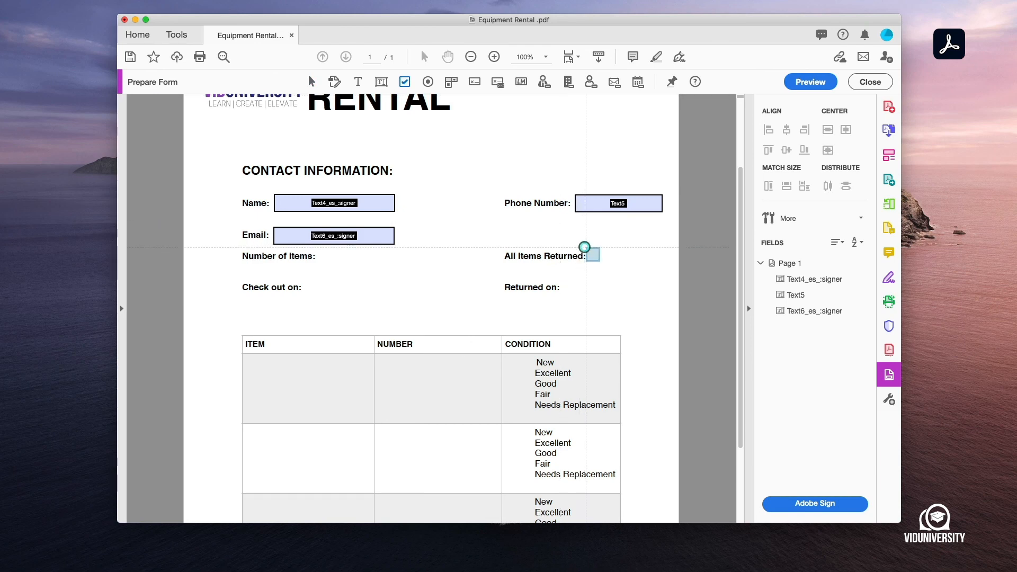
{"action": "left_click", "coordinate": [589, 249]}
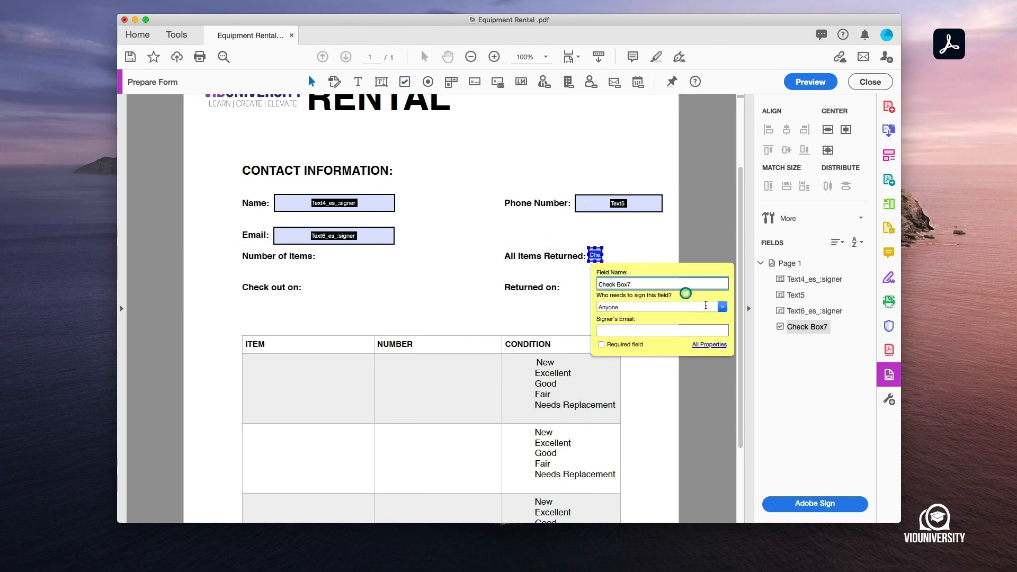
{"action": "left_click", "coordinate": [721, 307]}
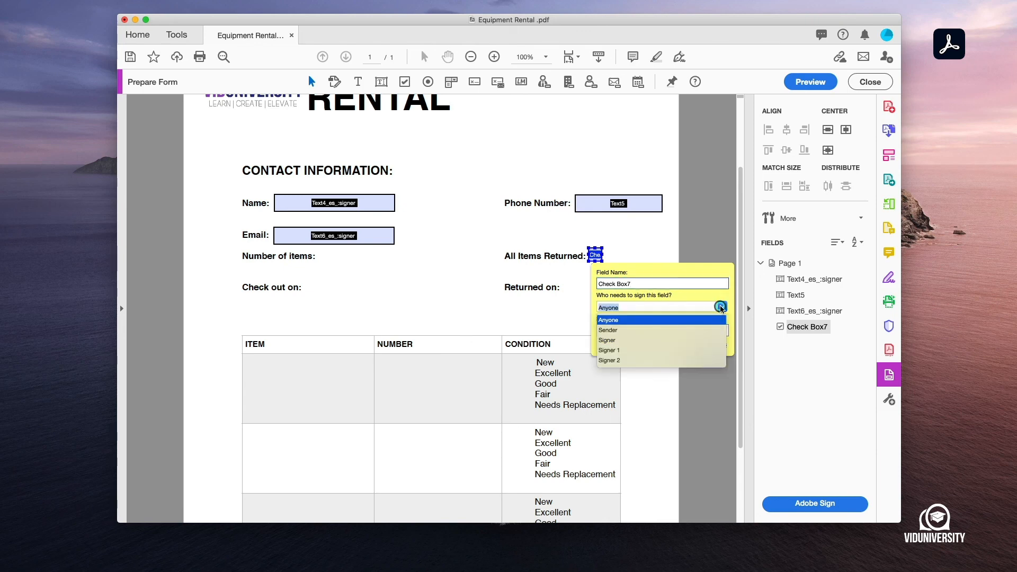
{"action": "left_click", "coordinate": [618, 330]}
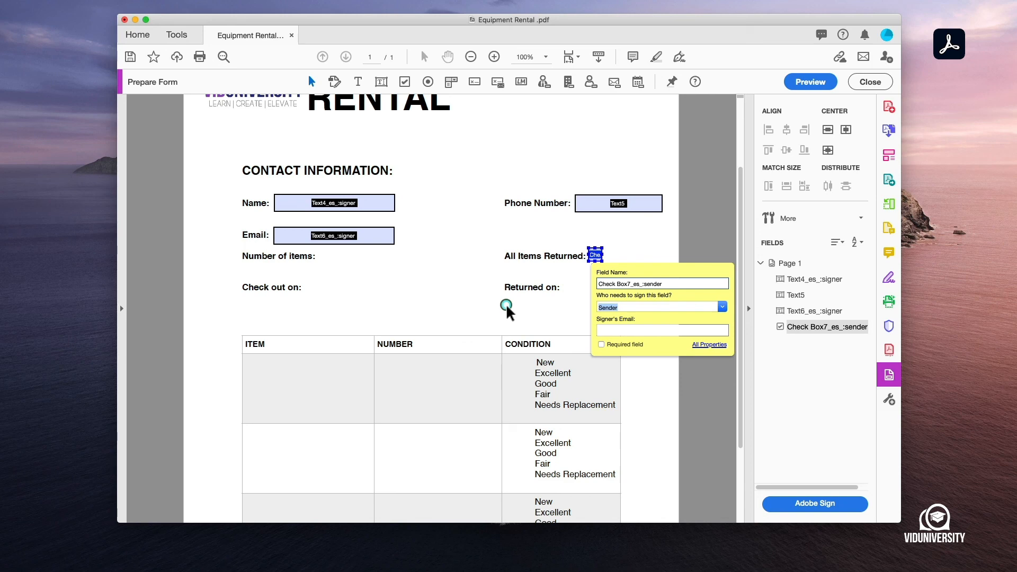
{"action": "left_click", "coordinate": [506, 307]}
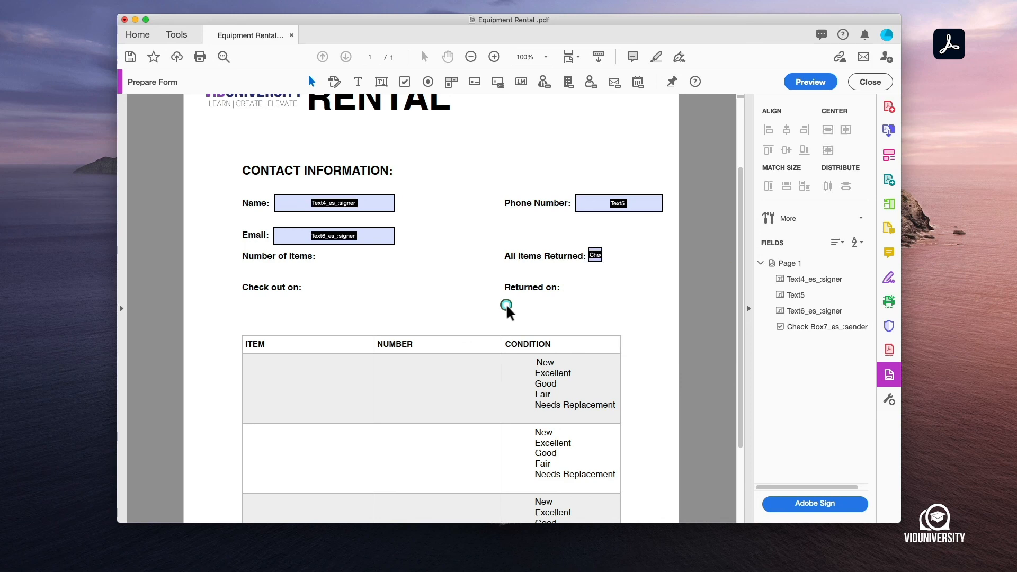
Step: Add a dropdown field beside the Number of items label and name it "Items"
{"action": "left_click", "coordinate": [458, 85]}
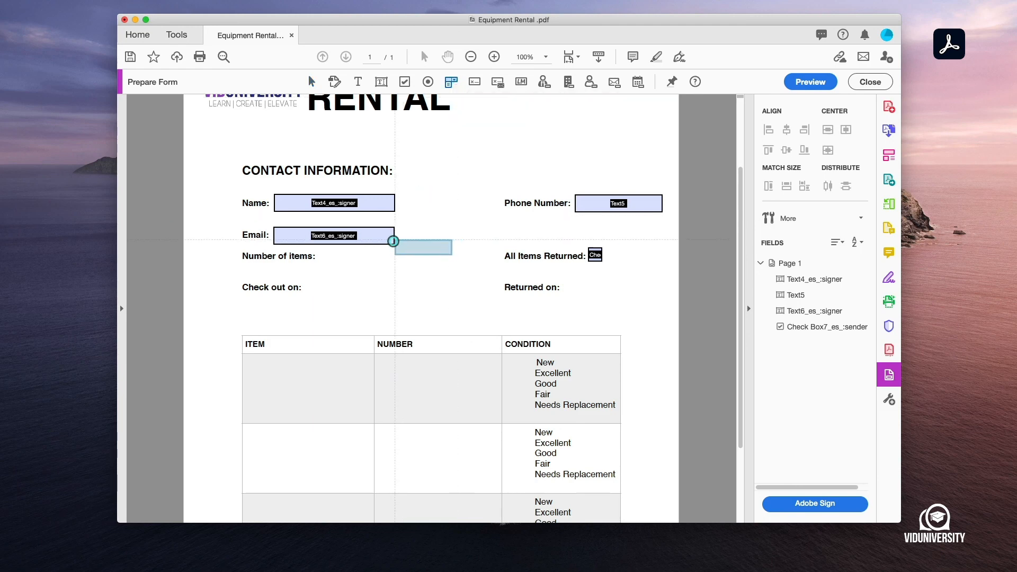
{"action": "left_click", "coordinate": [323, 251]}
{"action": "left_click_drag", "start_coordinate": [374, 289], "coordinate": [327, 290]}
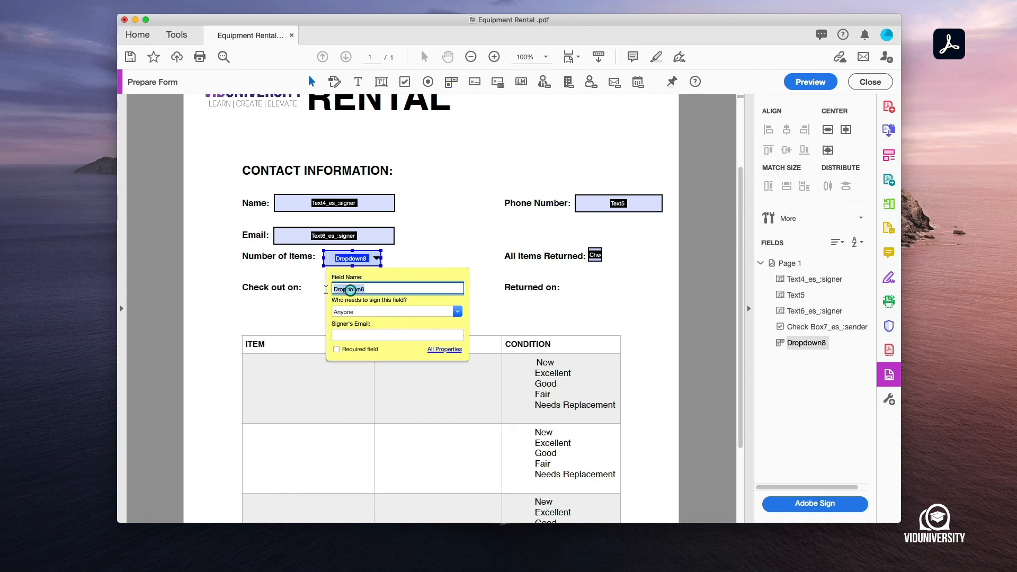
{"action": "type", "text": "Items"}
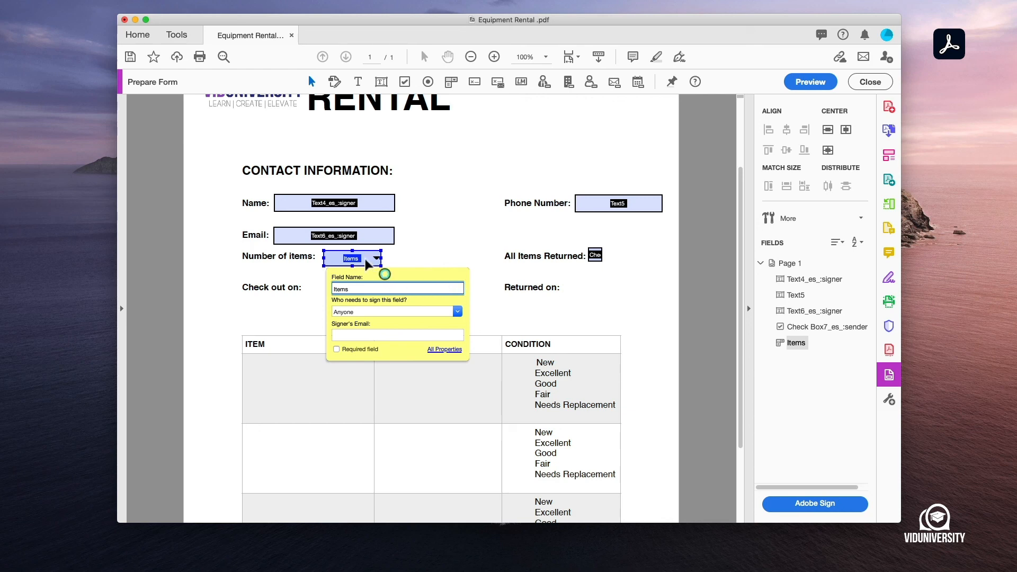
Step: Add the choices 1, 2, 3, 4 and 5 to the Items dropdown's item list
{"action": "double_click", "coordinate": [367, 261]}
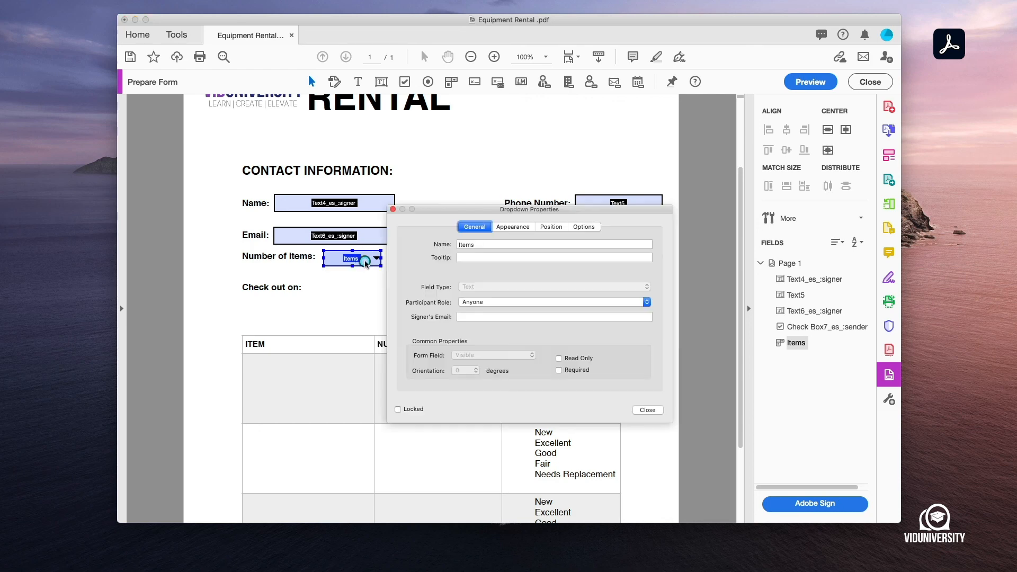
{"action": "left_click", "coordinate": [592, 230]}
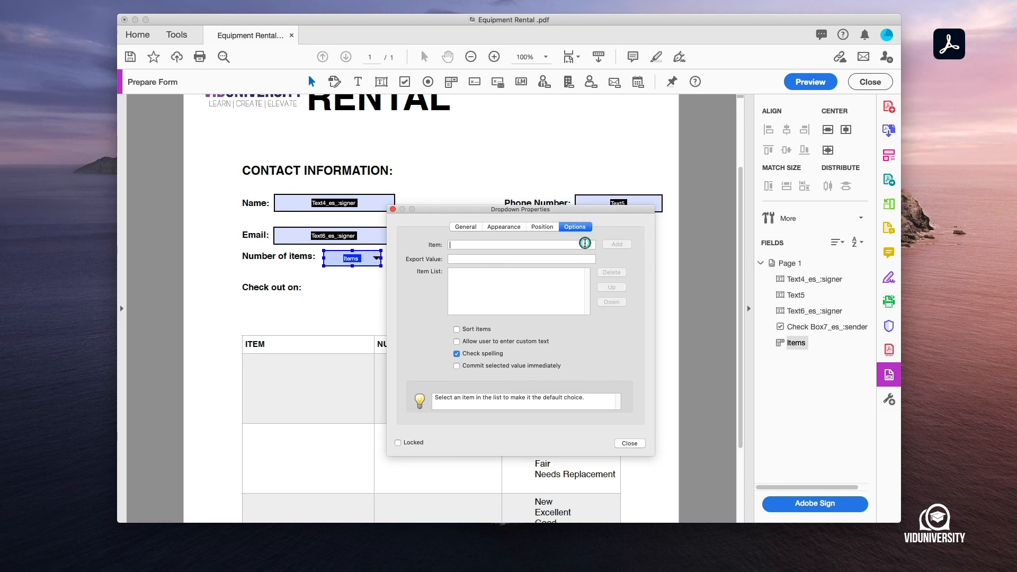
{"action": "left_click", "coordinate": [586, 244]}
{"action": "type", "text": "1"}
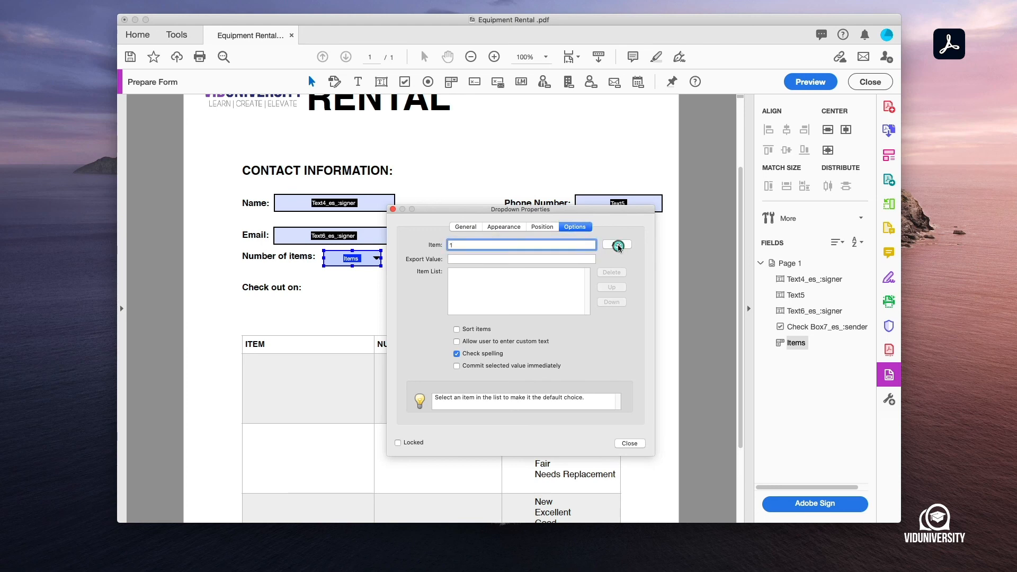
{"action": "left_click", "coordinate": [617, 245]}
{"action": "type", "text": "2"}
{"action": "left_click", "coordinate": [617, 244]}
{"action": "type", "text": "3"}
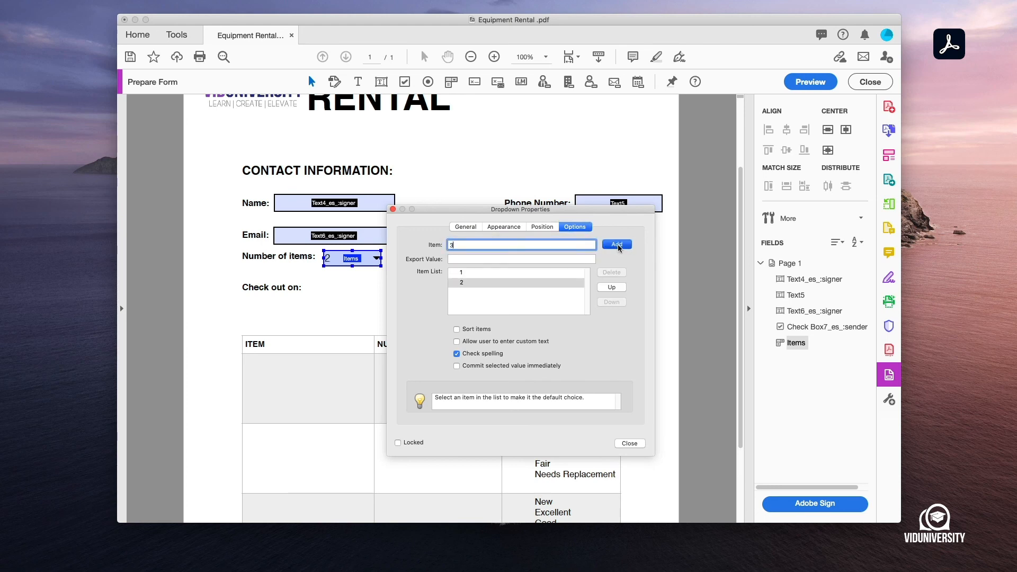
{"action": "left_click", "coordinate": [617, 245]}
{"action": "type", "text": "4"}
{"action": "left_click", "coordinate": [617, 245]}
{"action": "type", "text": "5"}
{"action": "left_click", "coordinate": [618, 245]}
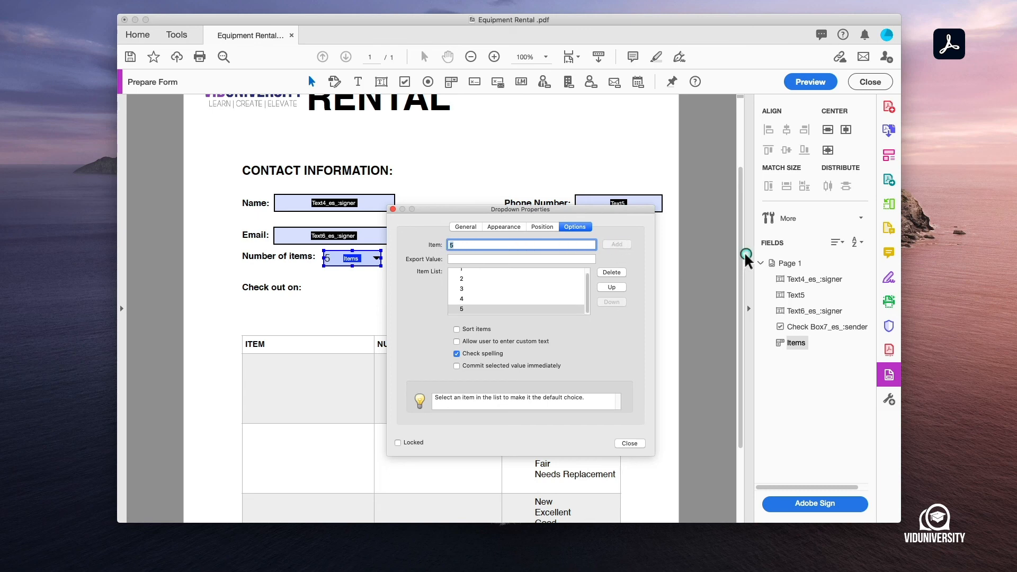
Step: Add "Items selected" as another choice in the Items dropdown's item list
{"action": "type", "text": "It"}
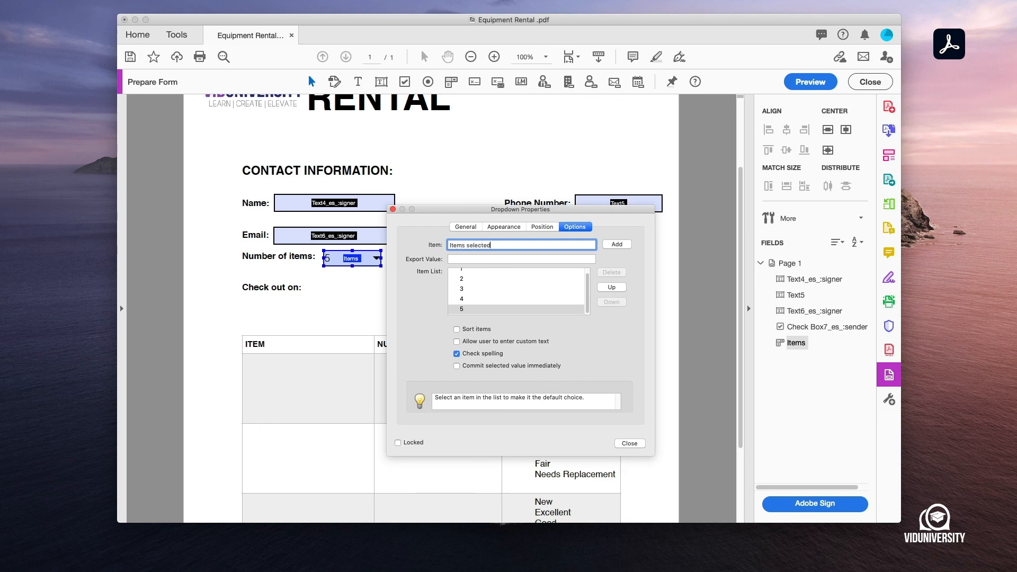
{"action": "type", "text": "ems selected"}
{"action": "left_click", "coordinate": [619, 244]}
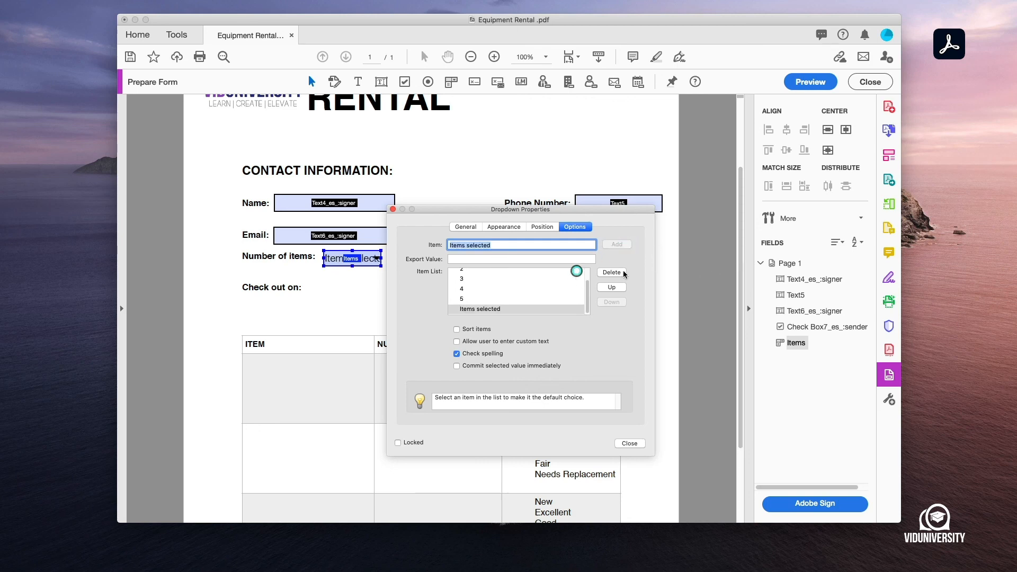
Step: Move "Items selected" to the top of the Items dropdown's item list and close its properties
{"action": "left_click", "coordinate": [618, 285]}
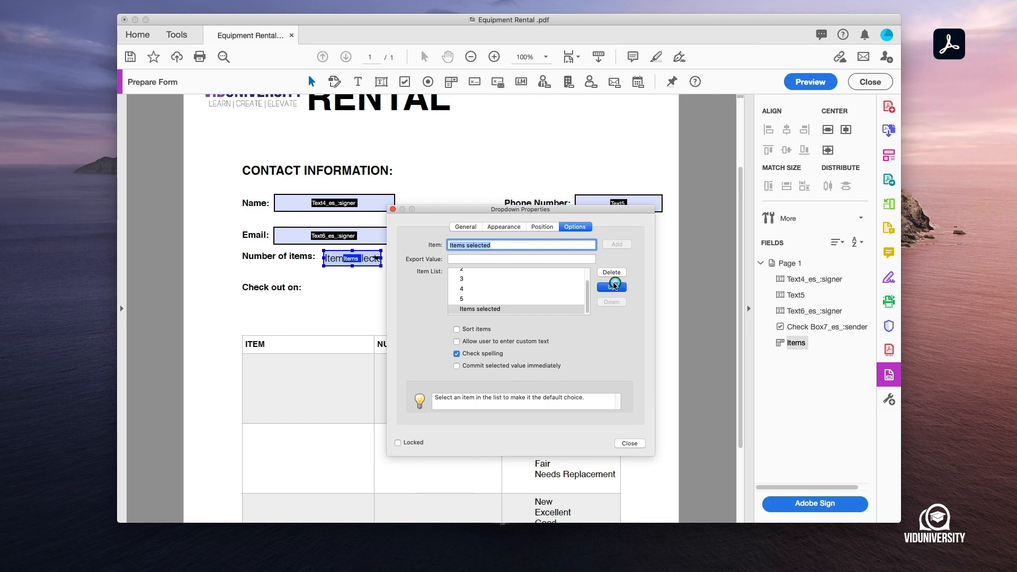
{"action": "left_click", "coordinate": [614, 286]}
{"action": "left_click", "coordinate": [613, 286]}
{"action": "left_click", "coordinate": [612, 286]}
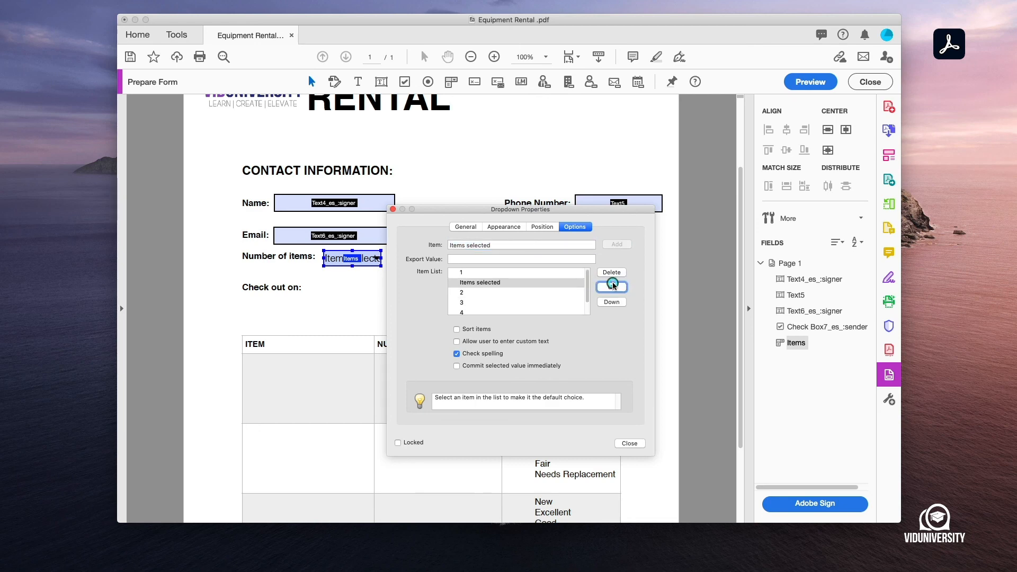
{"action": "left_click", "coordinate": [612, 286]}
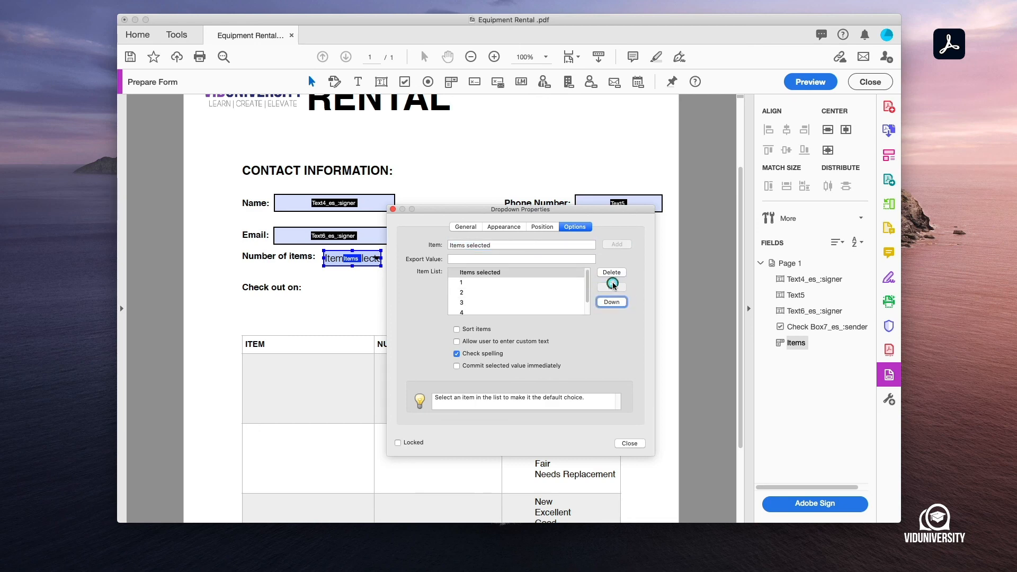
{"action": "left_click", "coordinate": [629, 443]}
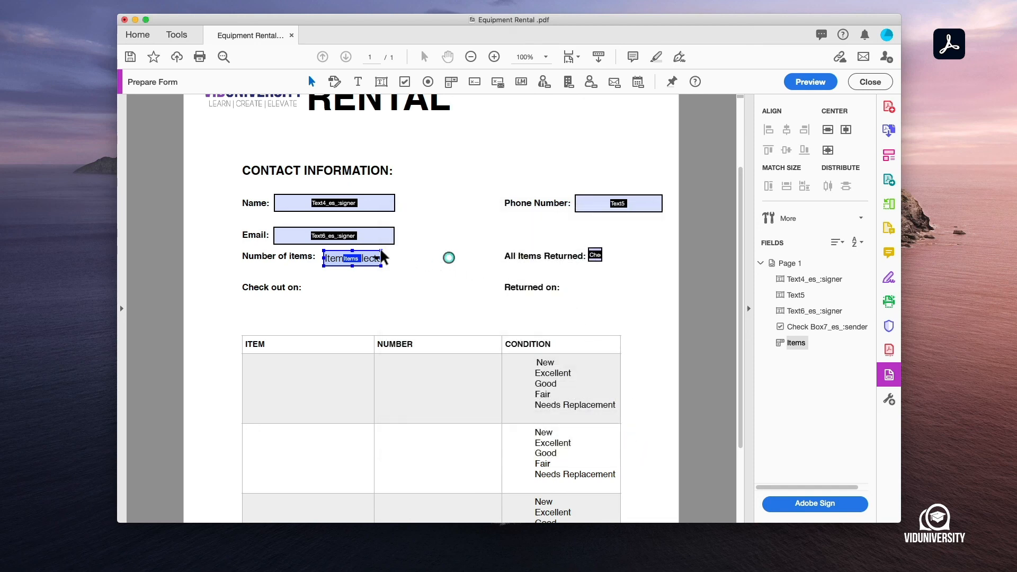
Step: Widen the Items dropdown field so its default choice fits
{"action": "left_click", "coordinate": [397, 259]}
{"action": "left_click_drag", "start_coordinate": [398, 258], "coordinate": [404, 259]}
{"action": "left_click", "coordinate": [378, 256]}
{"action": "left_click", "coordinate": [376, 259]}
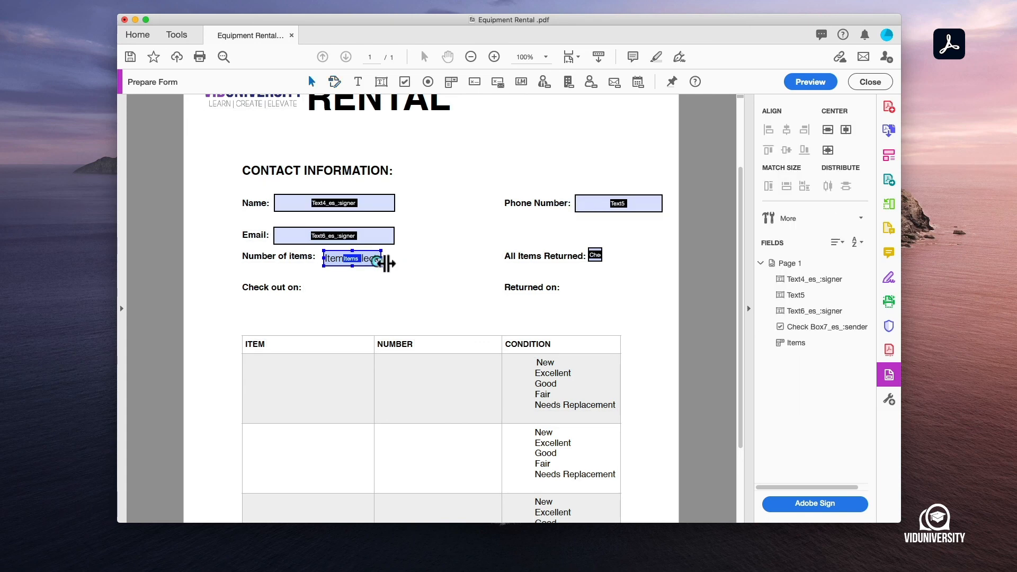
{"action": "left_click_drag", "start_coordinate": [382, 258], "coordinate": [410, 265]}
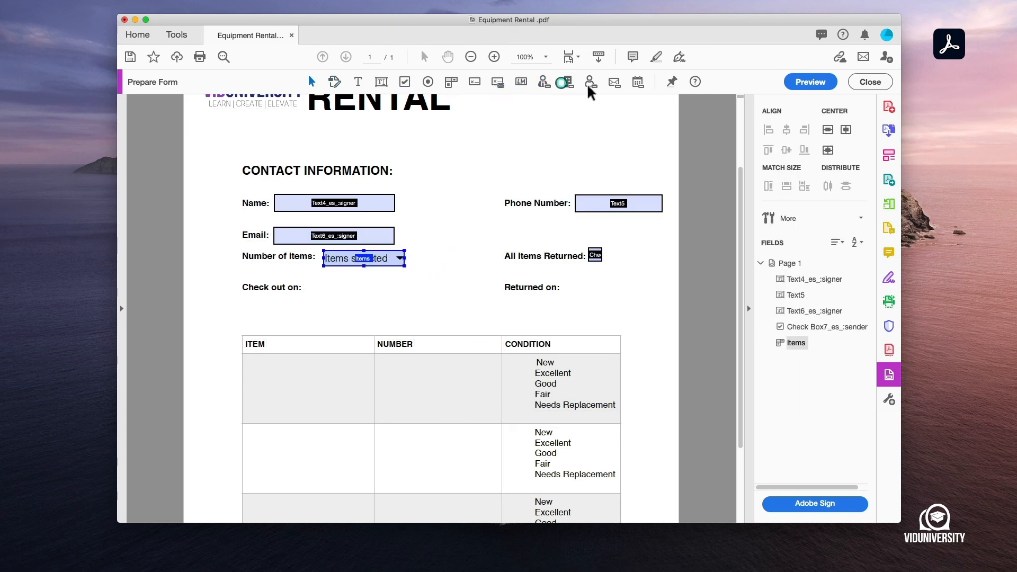
Step: Add date fields beside the Check out on and Returned on labels
{"action": "left_click", "coordinate": [638, 80]}
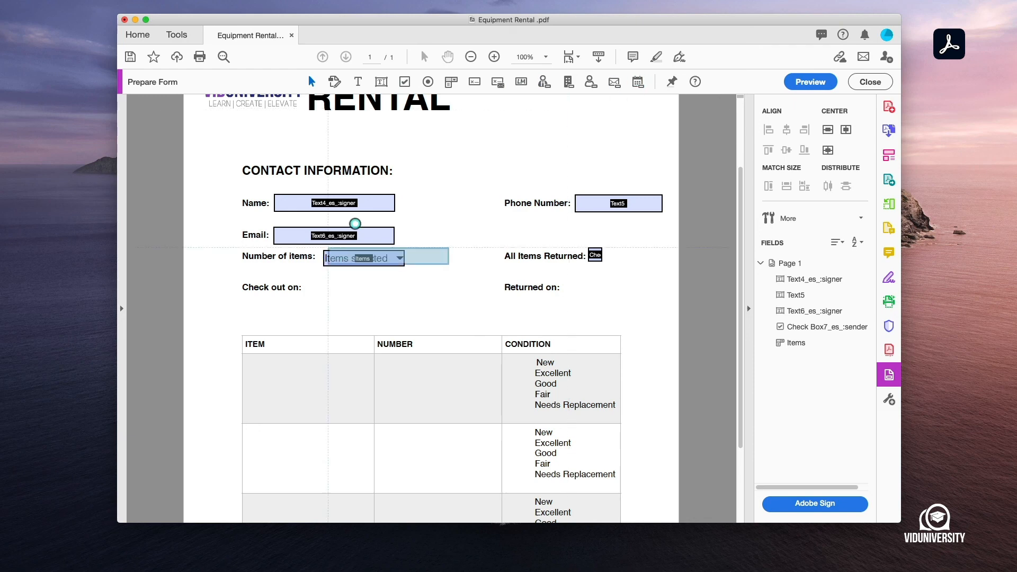
{"action": "left_click", "coordinate": [318, 276]}
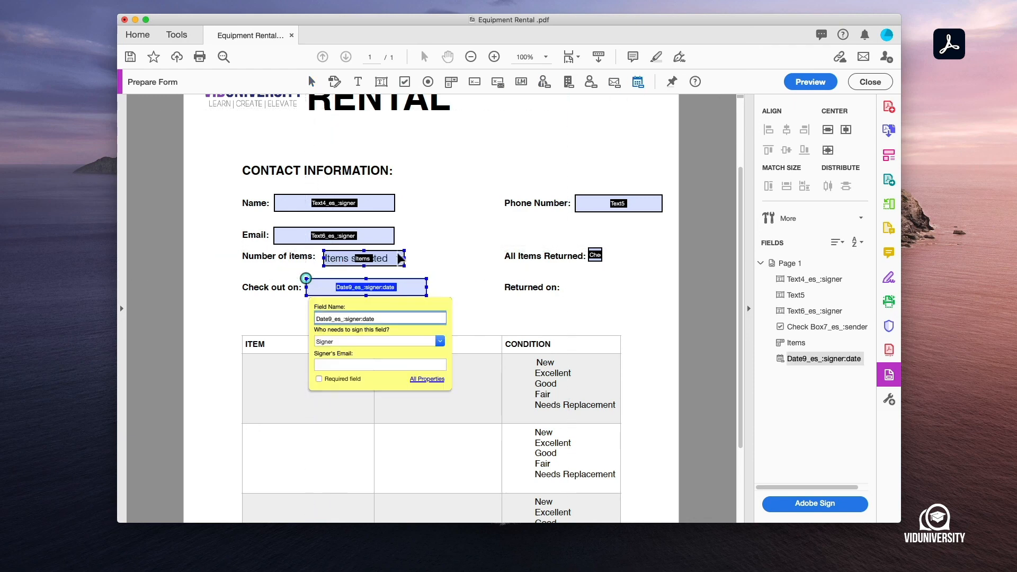
{"action": "left_click", "coordinate": [639, 81]}
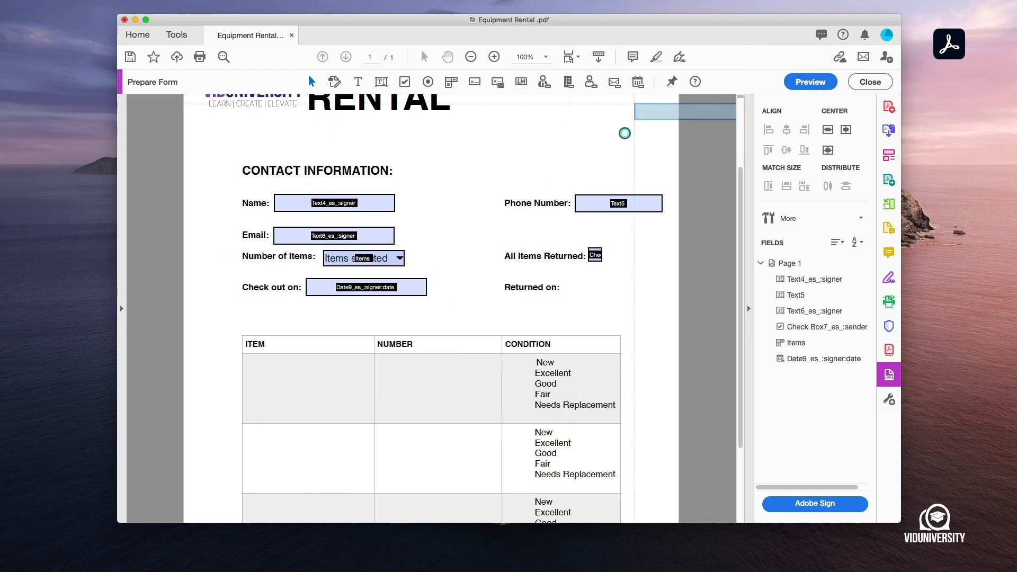
{"action": "left_click", "coordinate": [569, 279]}
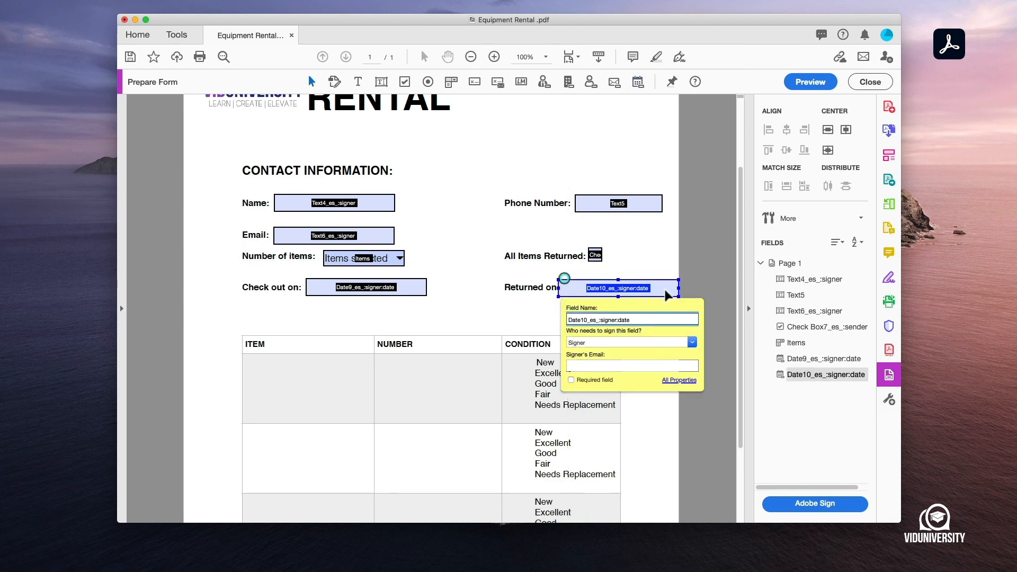
Step: Add a dropdown field named "Equipment" in the first ITEM cell of the table and widen it
{"action": "left_click", "coordinate": [450, 81]}
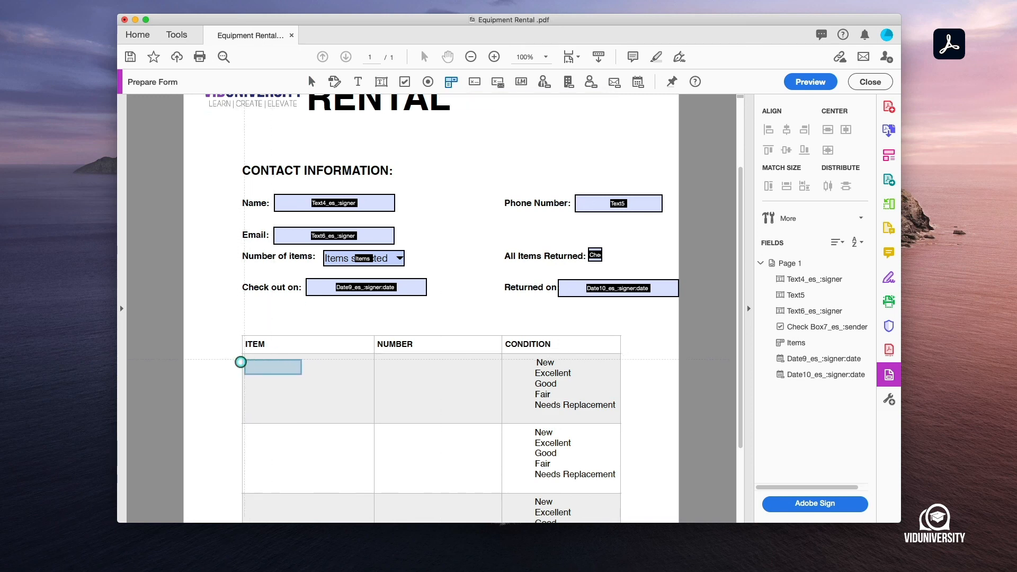
{"action": "left_click", "coordinate": [244, 359]}
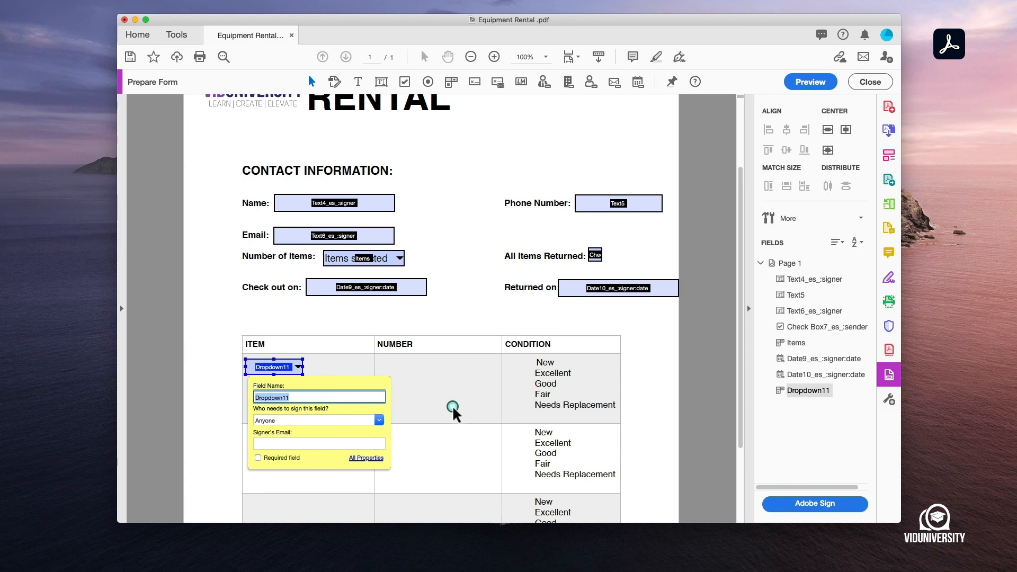
{"action": "type", "text": "Equipment"}
{"action": "left_click", "coordinate": [414, 412]}
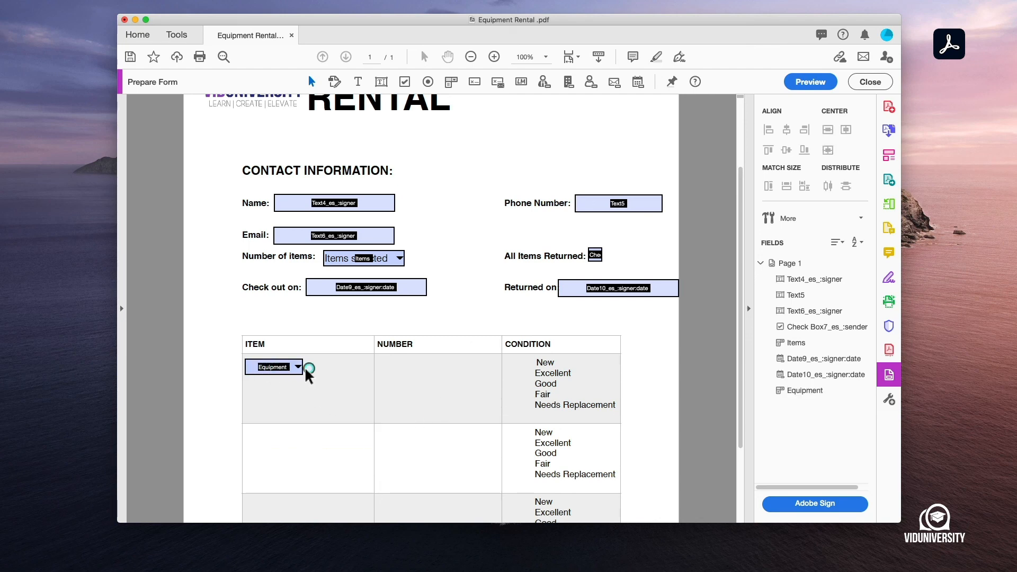
{"action": "left_click", "coordinate": [303, 366]}
{"action": "left_click_drag", "start_coordinate": [302, 367], "coordinate": [324, 371]}
Step: Add the choices Camera, Phone, Computer and Printer to the Equipment dropdown's item list
{"action": "double_click", "coordinate": [281, 370]}
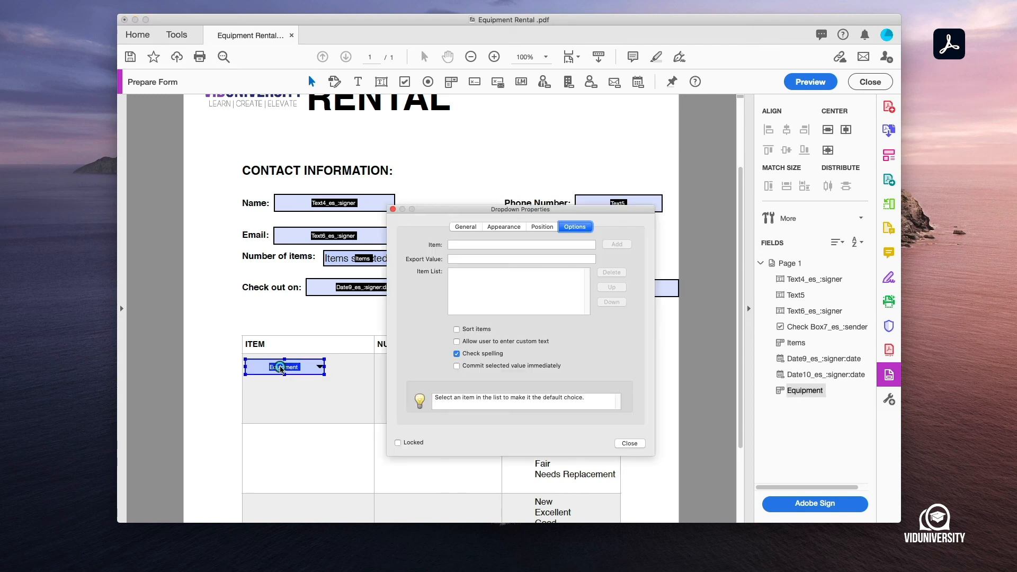
{"action": "key", "text": "Tab"}
{"action": "type", "text": "Ca"}
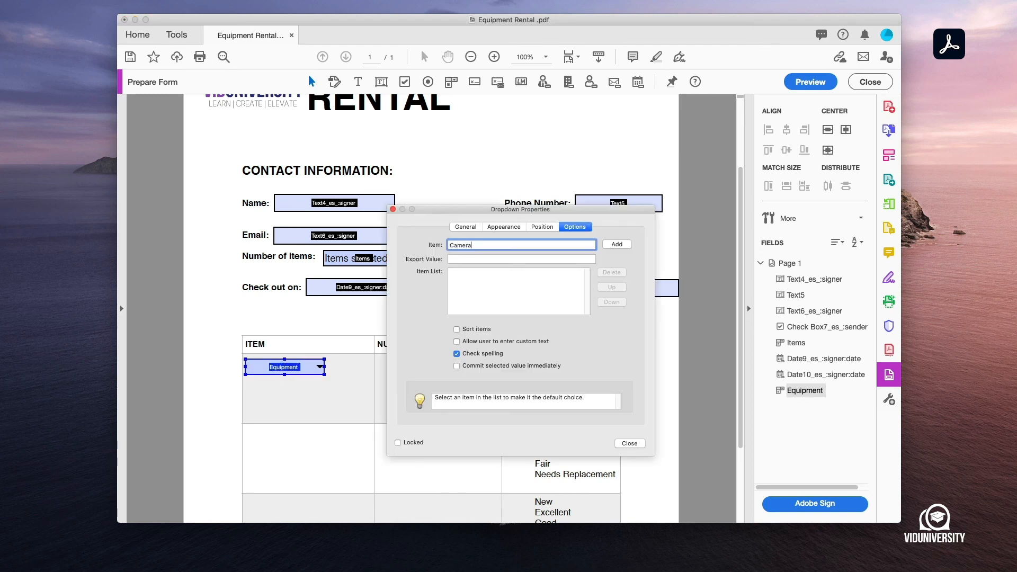
{"action": "left_click", "coordinate": [616, 244]}
{"action": "type", "text": "Phone"}
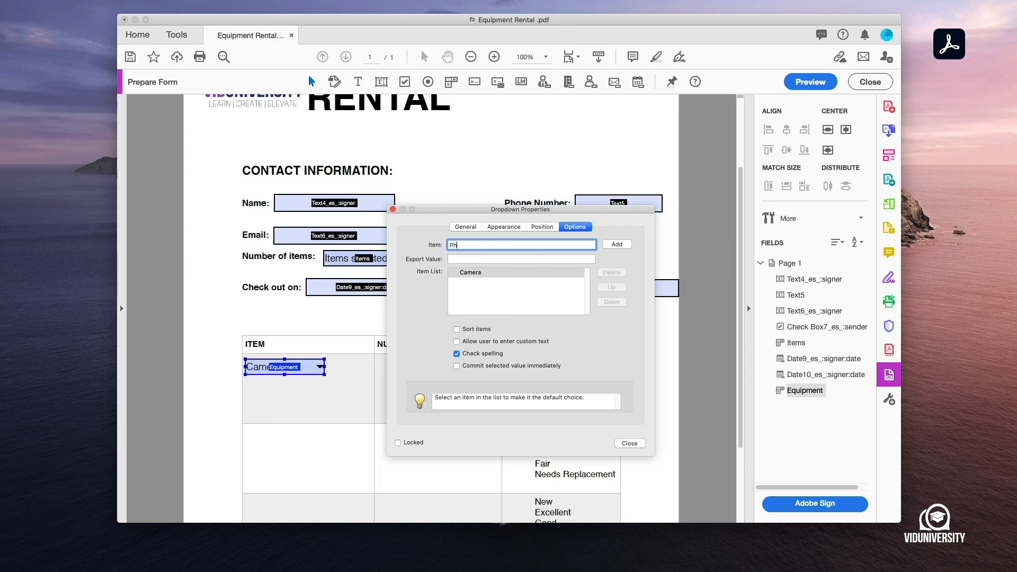
{"action": "left_click", "coordinate": [616, 244]}
{"action": "type", "text": "C"}
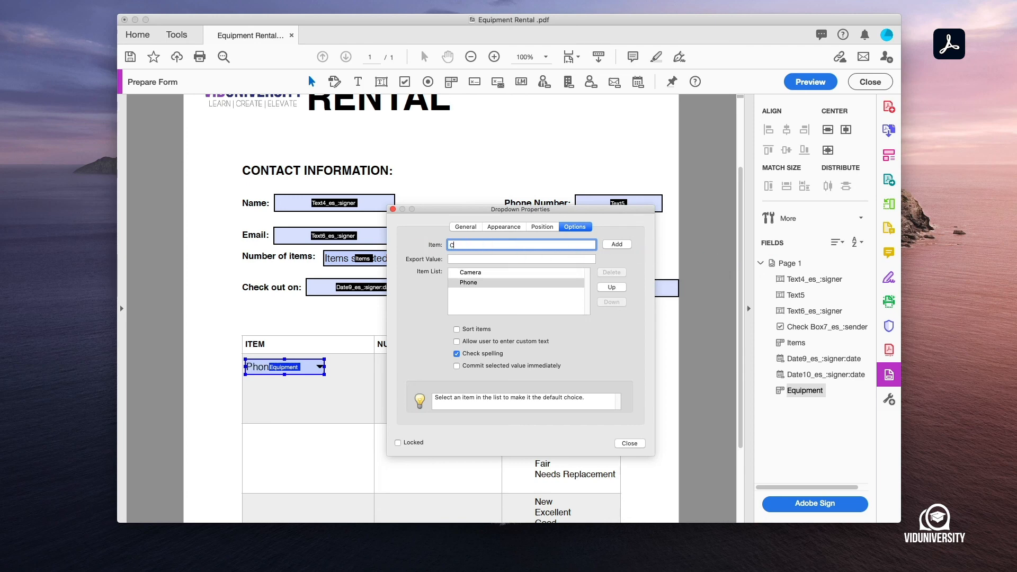
{"action": "type", "text": "omputer"}
{"action": "left_click", "coordinate": [616, 244]}
{"action": "type", "text": "Printer"}
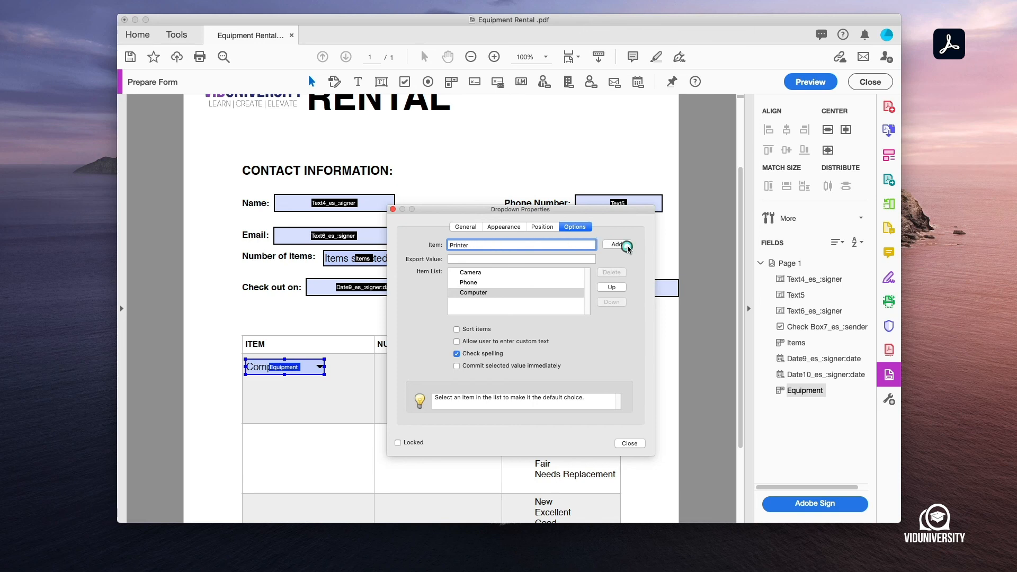
{"action": "left_click", "coordinate": [627, 246]}
Step: Add "Items to Rent" to the Equipment dropdown's choices and move it to the top of the list
{"action": "key", "text": "BackSpace"}
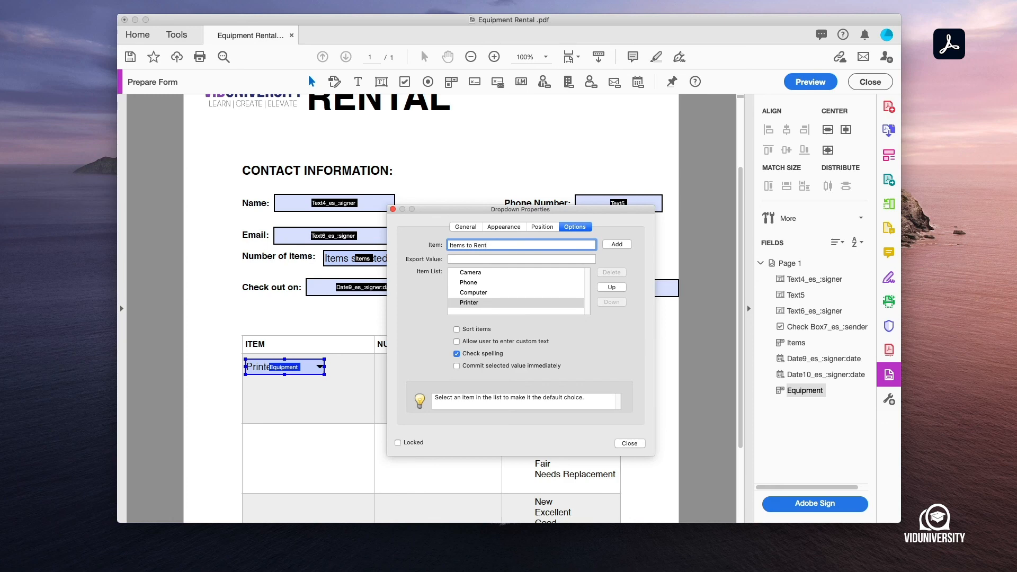
{"action": "left_click", "coordinate": [614, 245]}
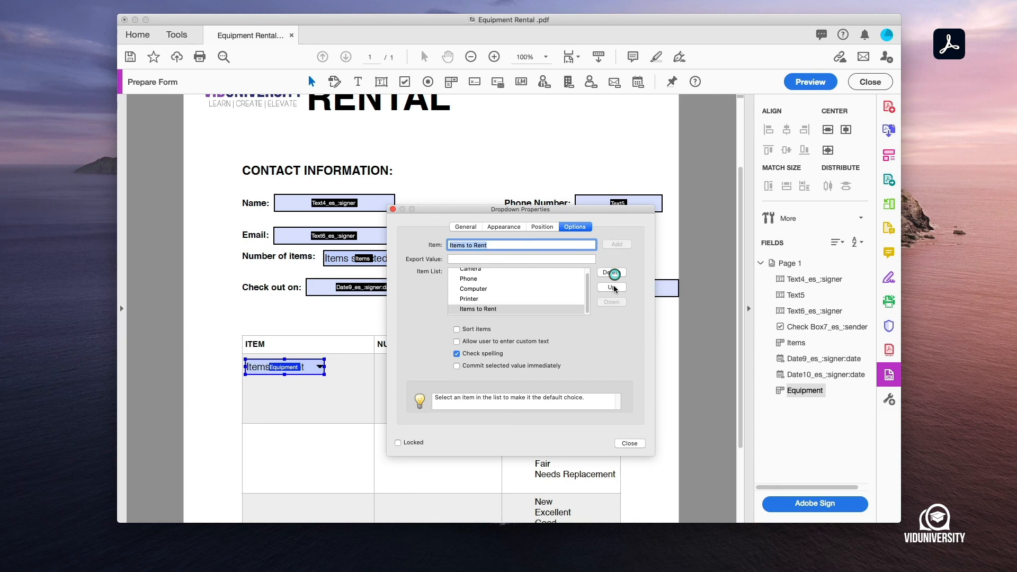
{"action": "left_click", "coordinate": [613, 288]}
{"action": "left_click", "coordinate": [613, 287]}
{"action": "left_click", "coordinate": [613, 287]}
{"action": "left_click", "coordinate": [613, 287]}
{"action": "left_click", "coordinate": [630, 442]}
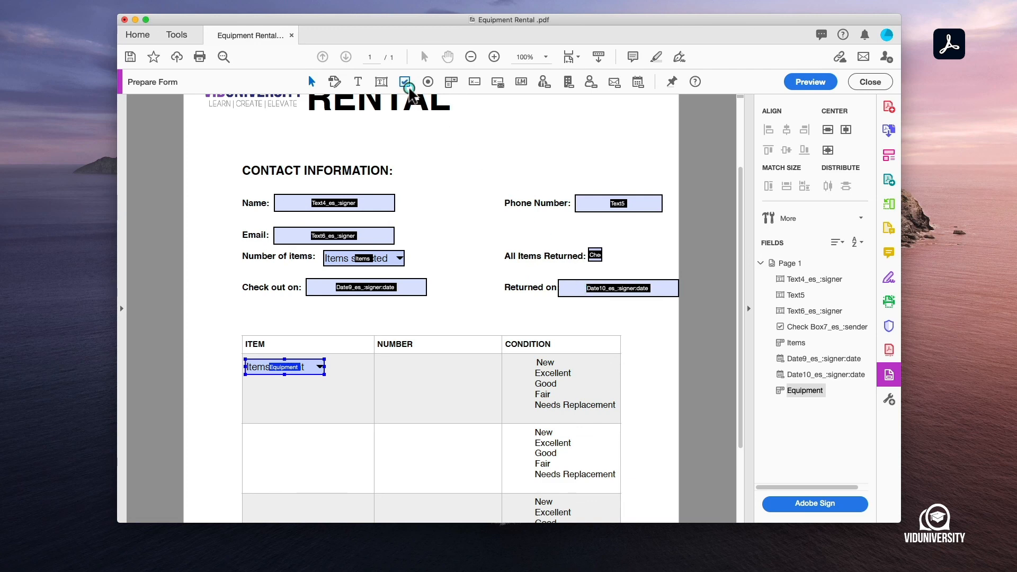
Step: Add a text field in the first NUMBER cell of the table and name it "Number of Items"
{"action": "left_click", "coordinate": [381, 82]}
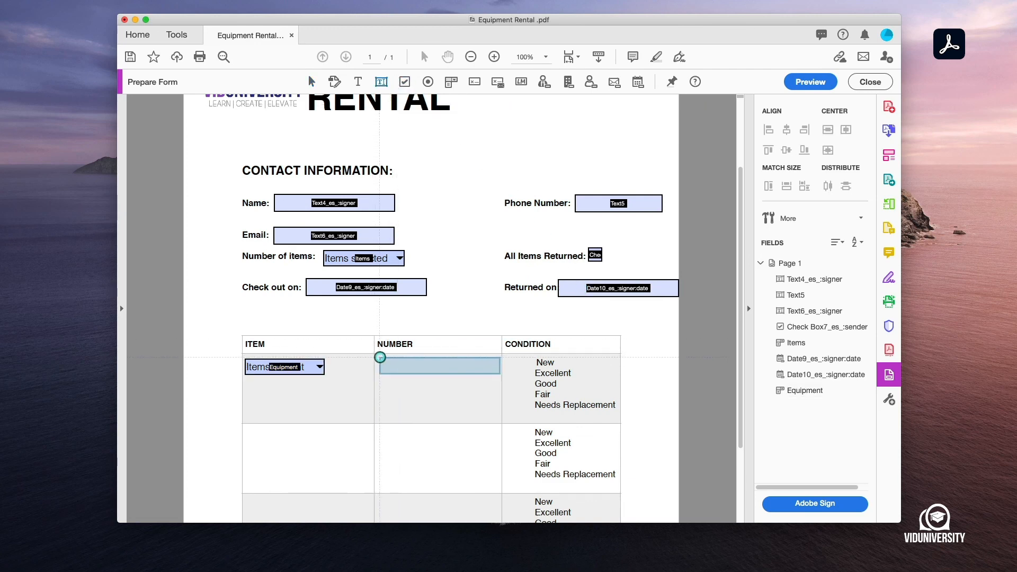
{"action": "left_click", "coordinate": [379, 357]}
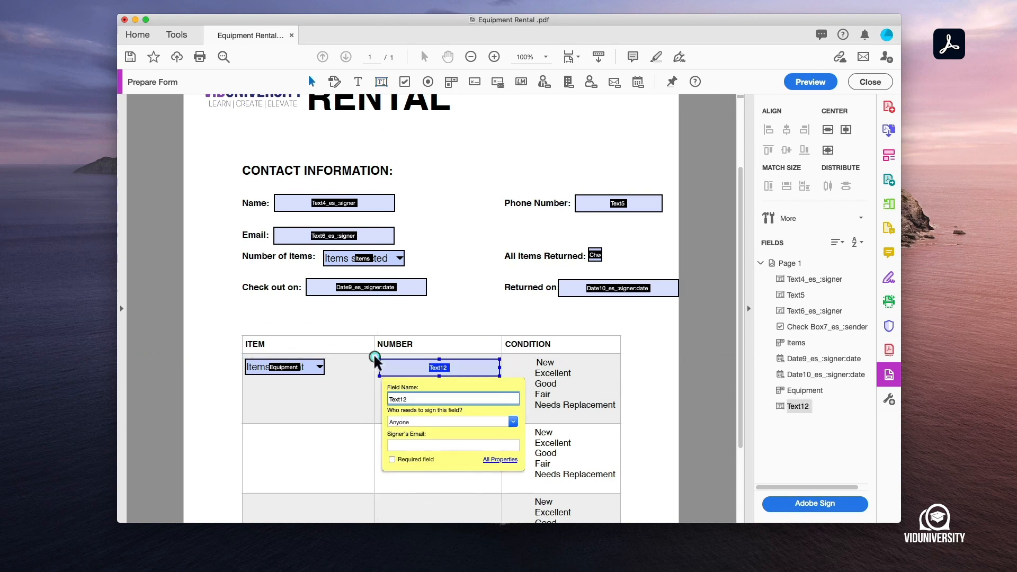
{"action": "left_click_drag", "start_coordinate": [414, 399], "coordinate": [354, 395]}
{"action": "type", "text": "Number of Items"}
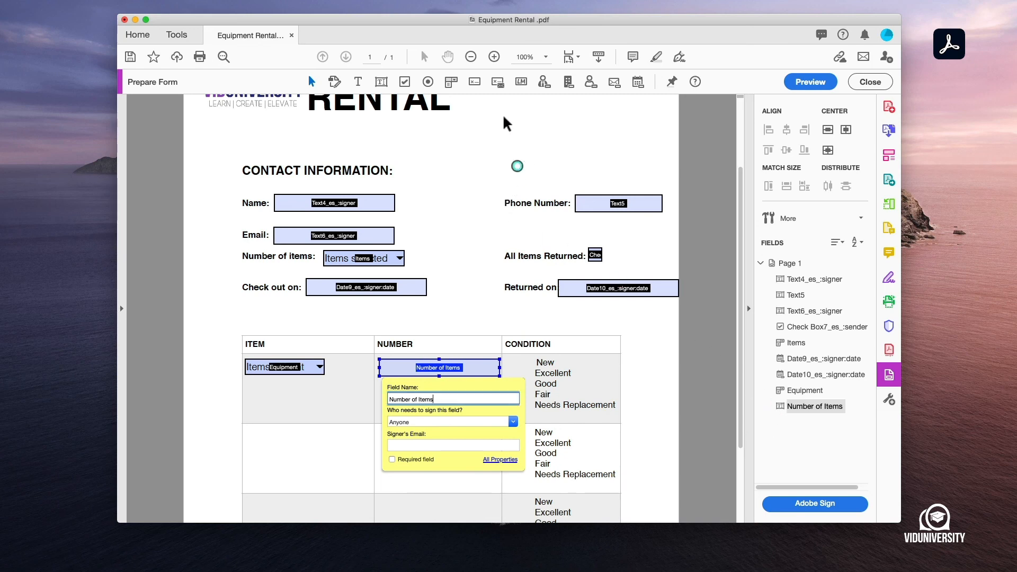
Step: Place a radio button beside New in the first CONDITION cell and shrink it to fit the line
{"action": "left_click", "coordinate": [429, 82]}
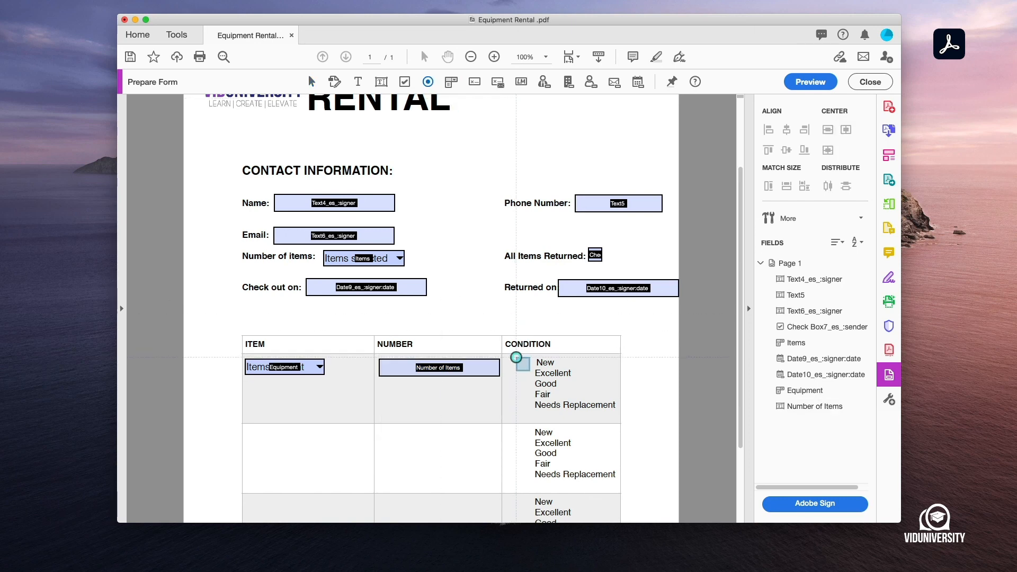
{"action": "left_click", "coordinate": [520, 358]}
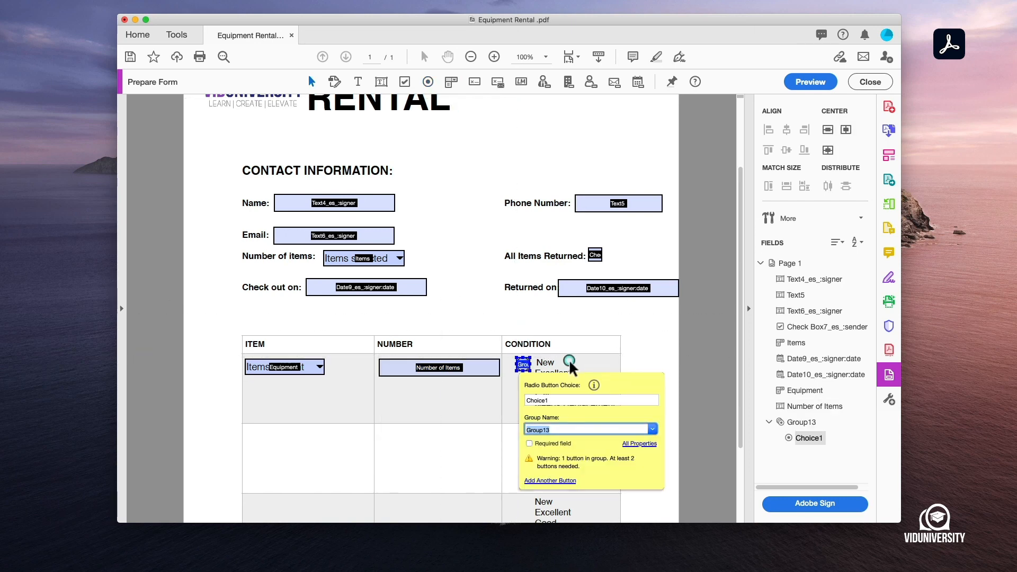
{"action": "key", "text": "super+equal"}
{"action": "key", "text": "super+equal"}
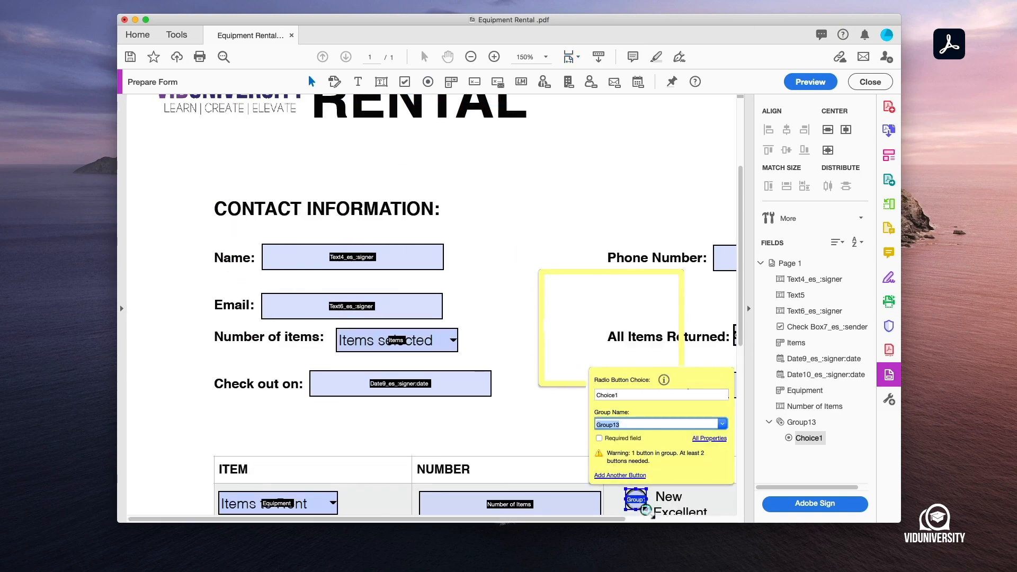
{"action": "mouse_move", "coordinate": [647, 511]}
{"action": "left_mouse_down"}
{"action": "mouse_move", "coordinate": [659, 518]}
{"action": "mouse_move", "coordinate": [641, 504]}
{"action": "left_mouse_up"}
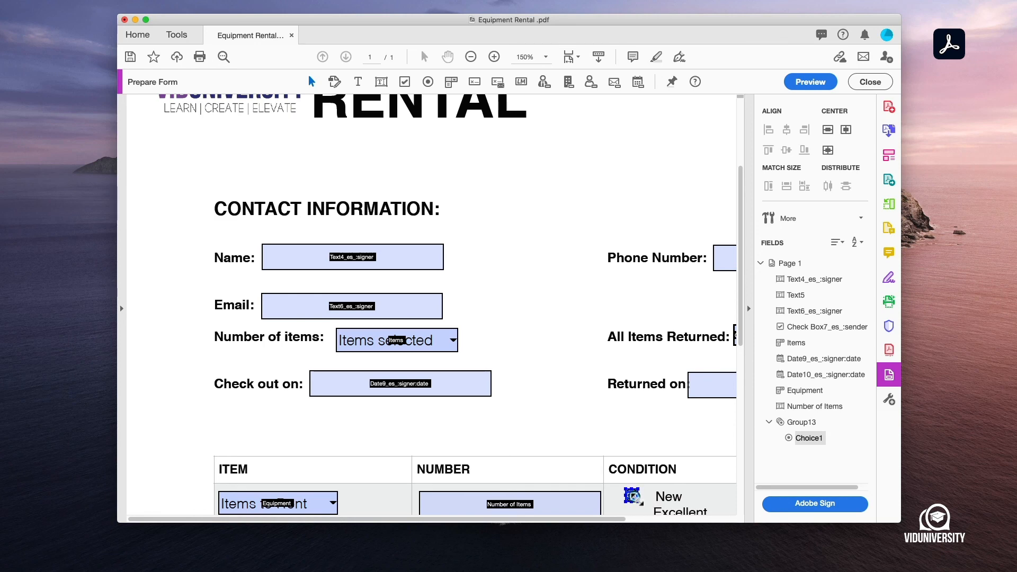
Step: Duplicate the New radio button and place copies beside Excellent, Good, Fair and Needs Replacement in the first CONDITION cell
{"action": "key", "text": "super+equal"}
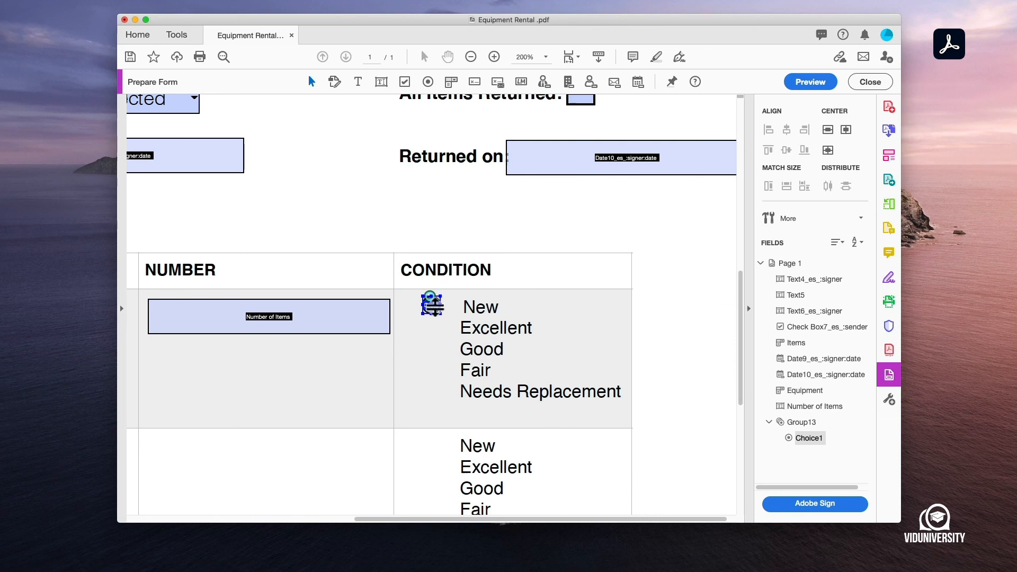
{"action": "left_click", "coordinate": [549, 335]}
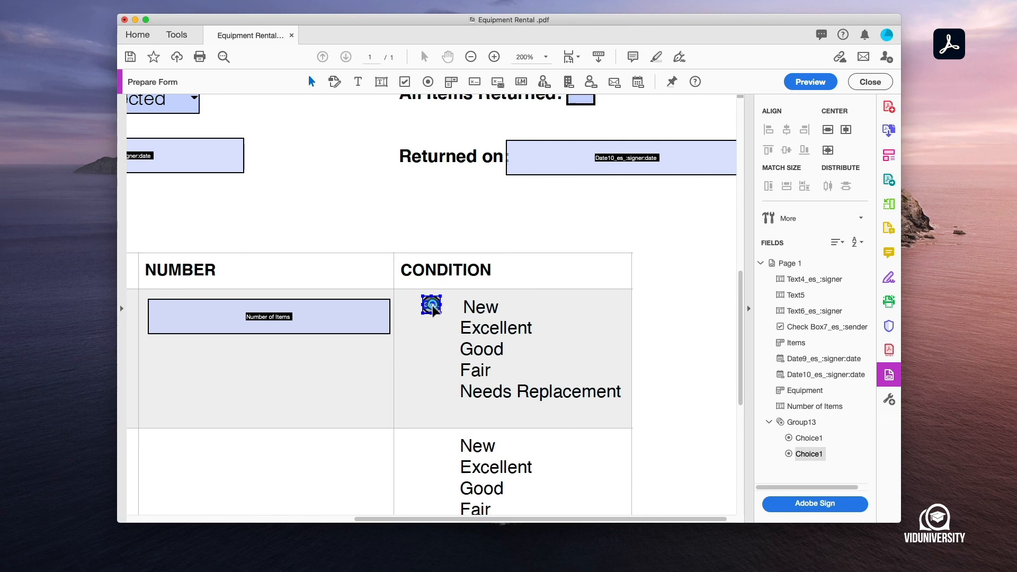
{"action": "left_click_drag", "start_coordinate": [433, 307], "coordinate": [433, 371]}
{"action": "key", "text": "super+v"}
{"action": "key", "text": "super+v"}
{"action": "key", "text": "super+v"}
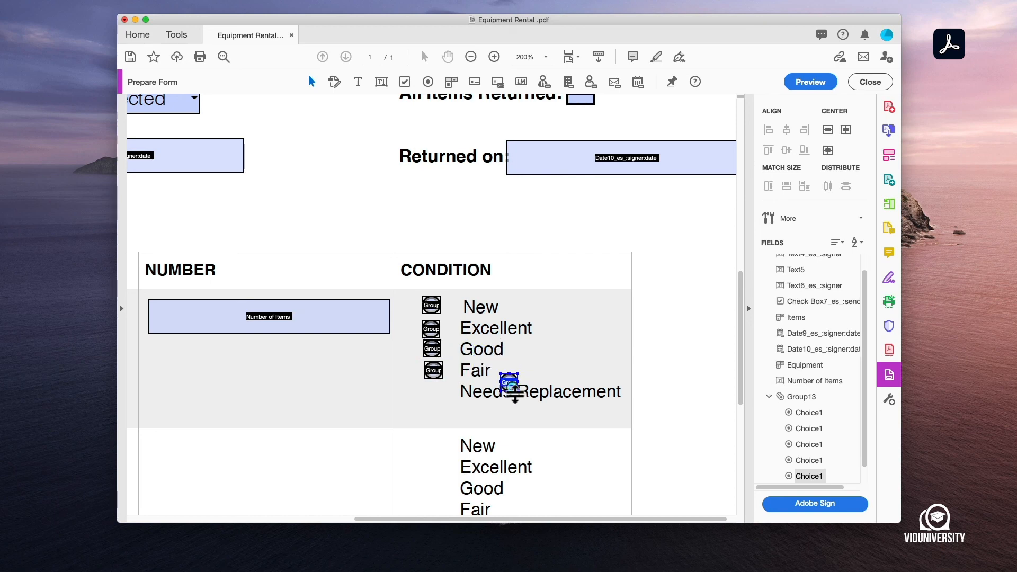
{"action": "left_click_drag", "start_coordinate": [510, 381], "coordinate": [431, 372]}
{"action": "left_click", "coordinate": [433, 373]}
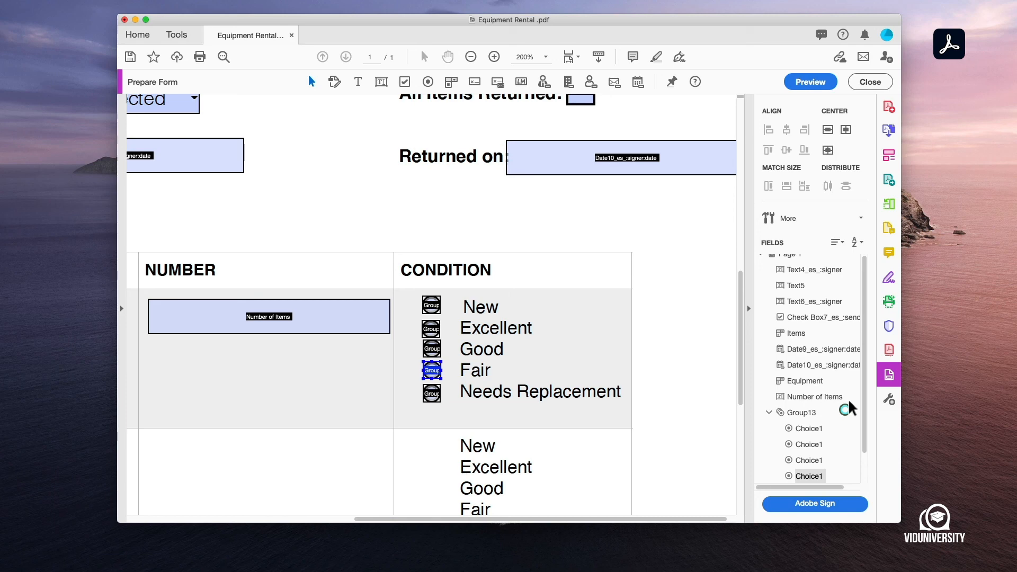
Step: Rename the radio choices beside Excellent and Good in the first CONDITION cell to Choice2 and Choice3
{"action": "scroll", "coordinate": [850, 407], "scroll_direction": "down", "scroll_amount": 1}
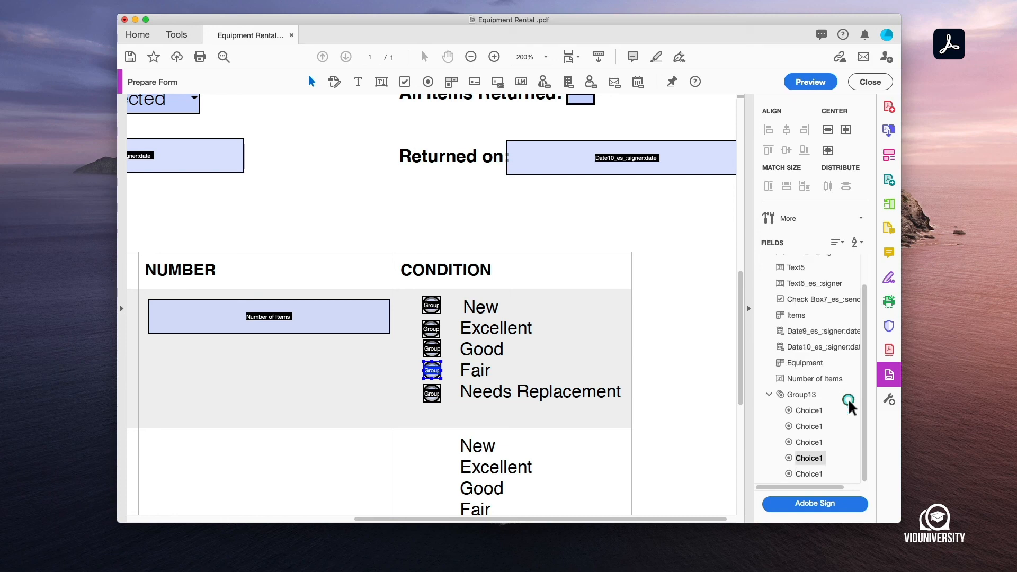
{"action": "left_click", "coordinate": [810, 427]}
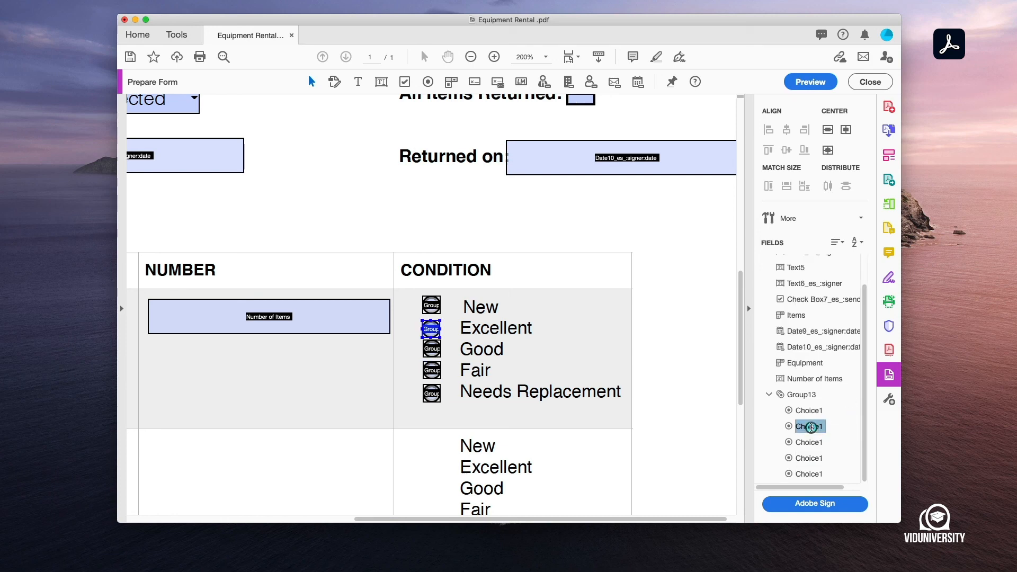
{"action": "left_click", "coordinate": [819, 428]}
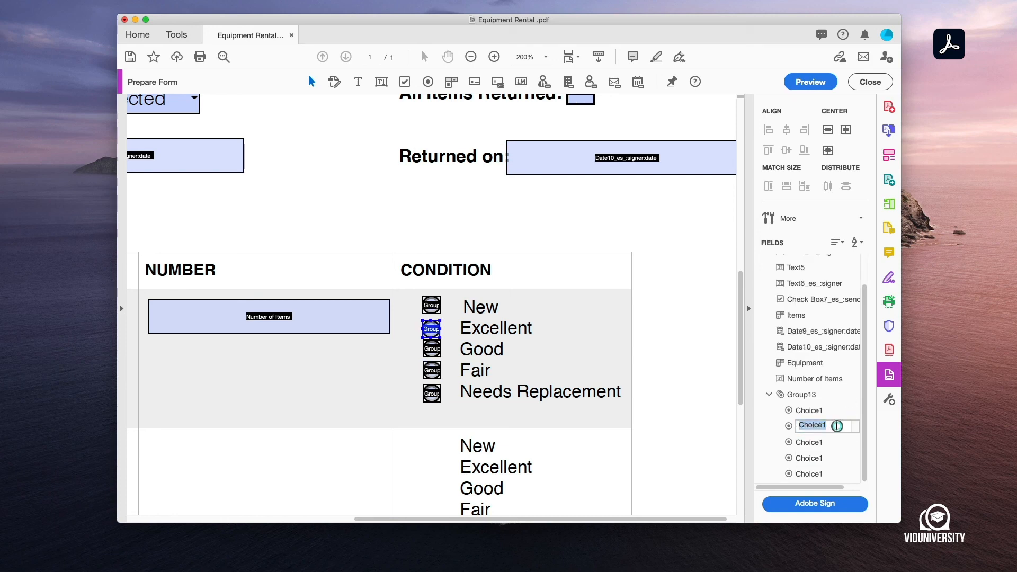
{"action": "left_click", "coordinate": [837, 427]}
{"action": "key", "text": "Return"}
{"action": "left_click", "coordinate": [819, 441]}
{"action": "left_click", "coordinate": [819, 442]}
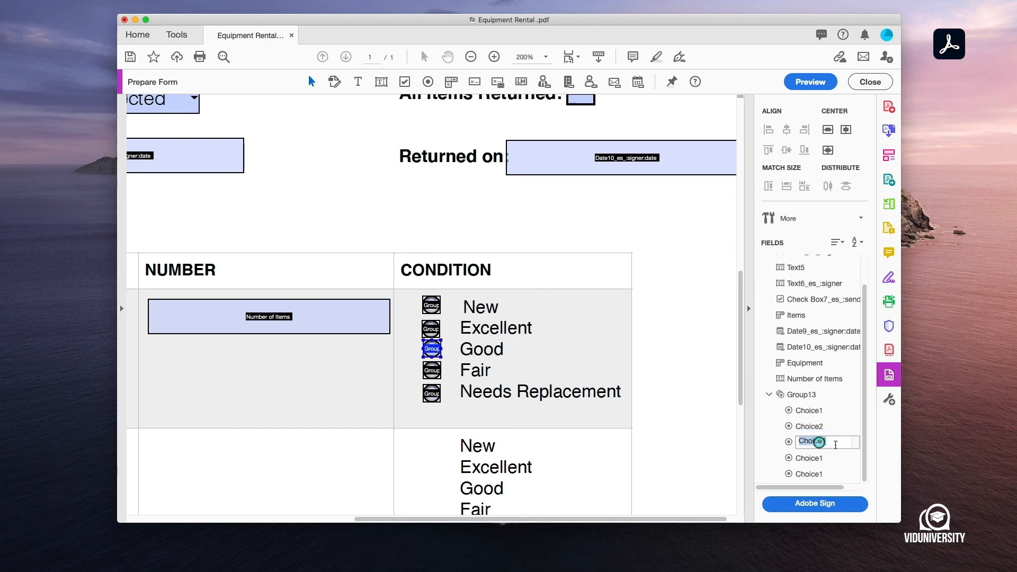
{"action": "left_click", "coordinate": [836, 445]}
{"action": "key", "text": "BackSpace"}
{"action": "key", "text": "Return"}
Step: Rename the radio choices beside Fair and Needs Replacement to Choice4 and Choice5
{"action": "left_click", "coordinate": [819, 458]}
{"action": "left_click", "coordinate": [820, 457]}
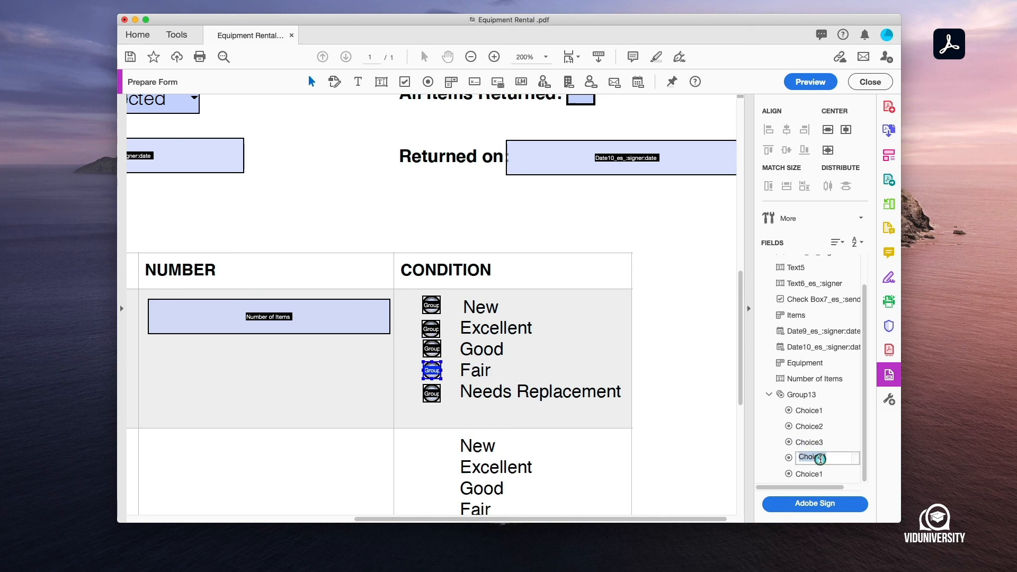
{"action": "left_click", "coordinate": [838, 459]}
{"action": "key", "text": "BackSpace"}
{"action": "type", "text": "4"}
{"action": "left_click", "coordinate": [823, 474]}
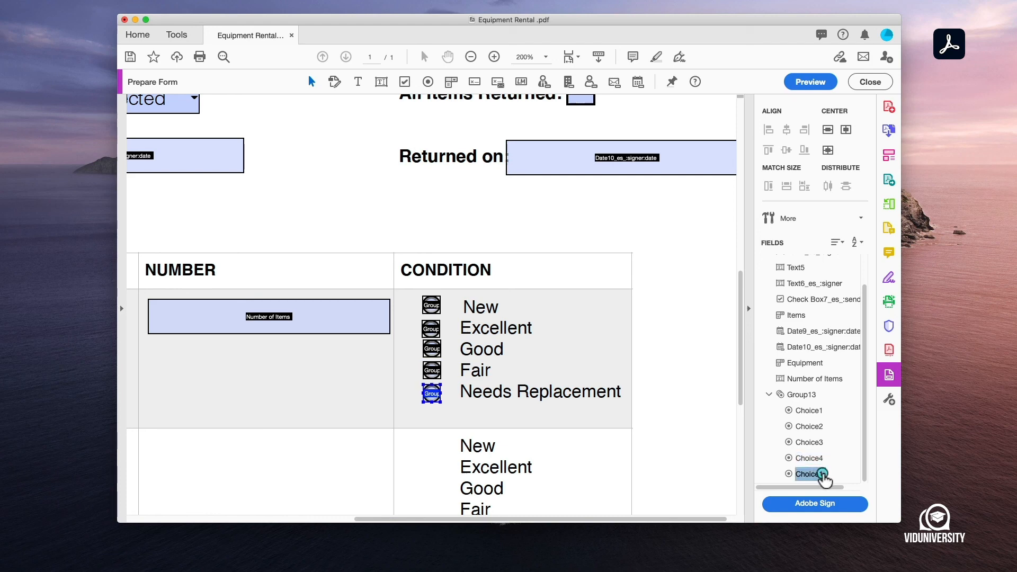
{"action": "left_click", "coordinate": [823, 474]}
{"action": "left_click", "coordinate": [833, 472]}
{"action": "left_click", "coordinate": [675, 392]}
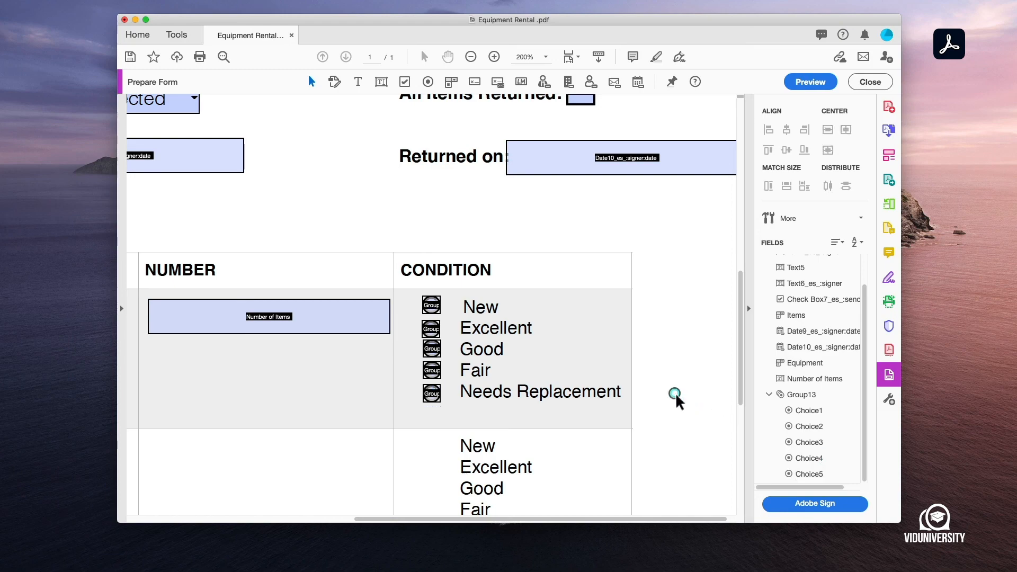
Step: Preview the form and fill in "Name" as the name, a sample phone number and "email" as the email
{"action": "scroll", "coordinate": [676, 393], "scroll_direction": "down", "scroll_amount": 4}
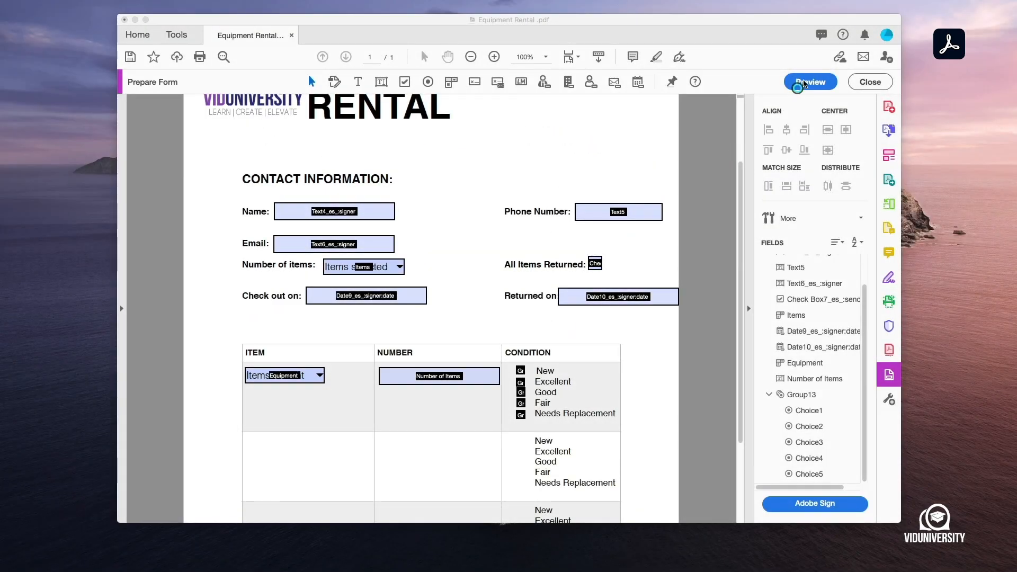
{"action": "left_click", "coordinate": [804, 82]}
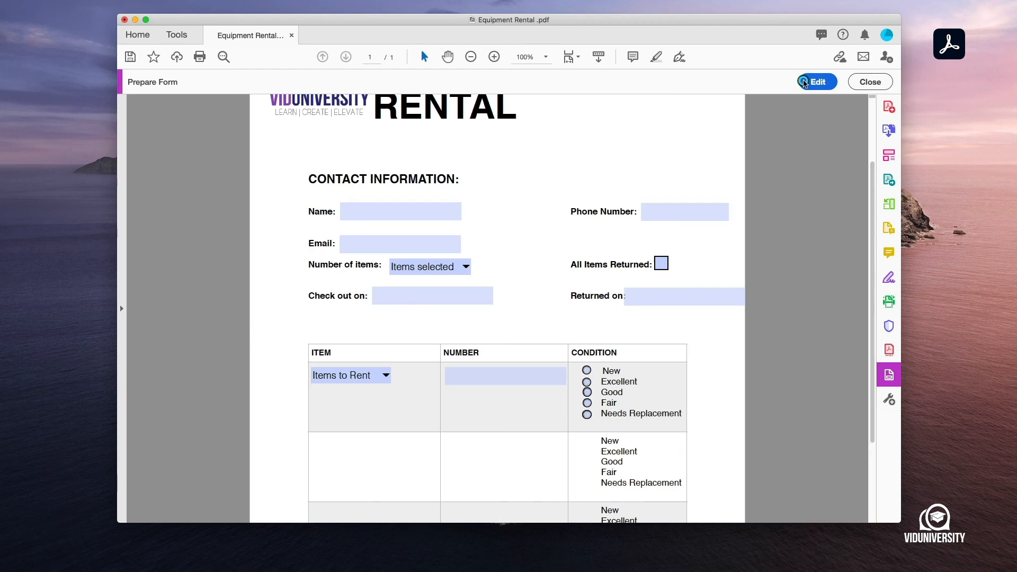
{"action": "left_click", "coordinate": [418, 213]}
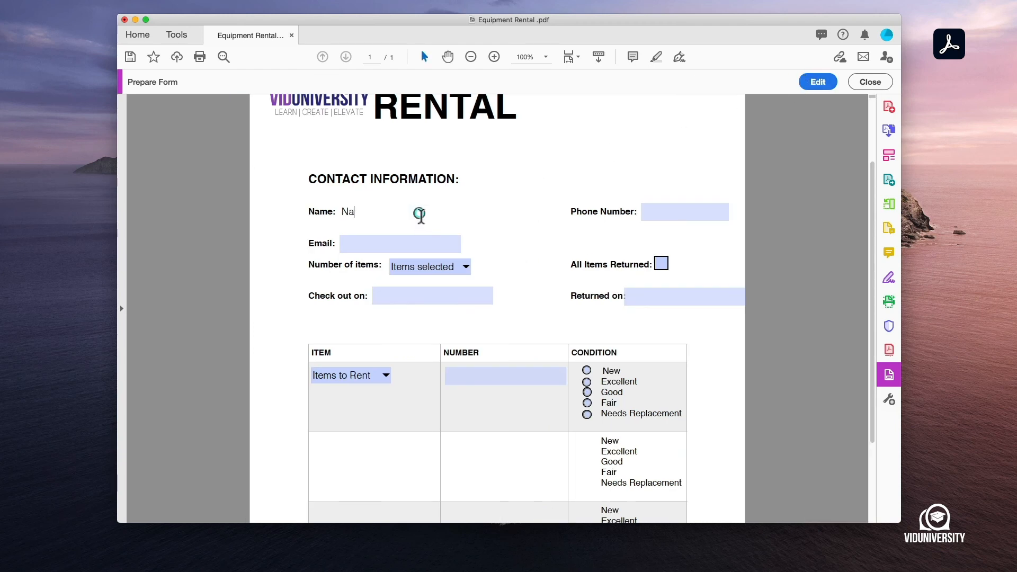
{"action": "left_click", "coordinate": [651, 208]}
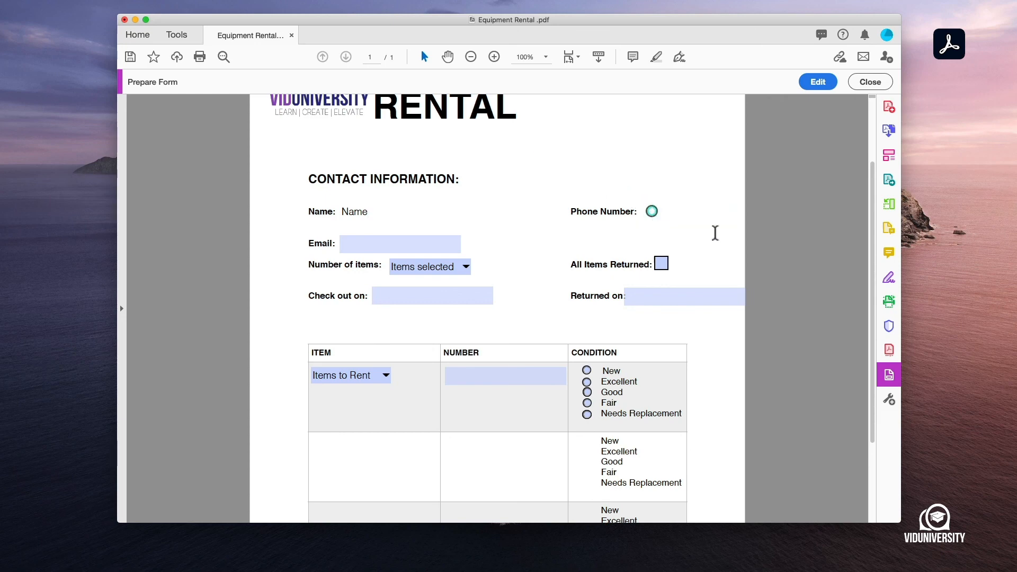
{"action": "type", "text": "Num8"}
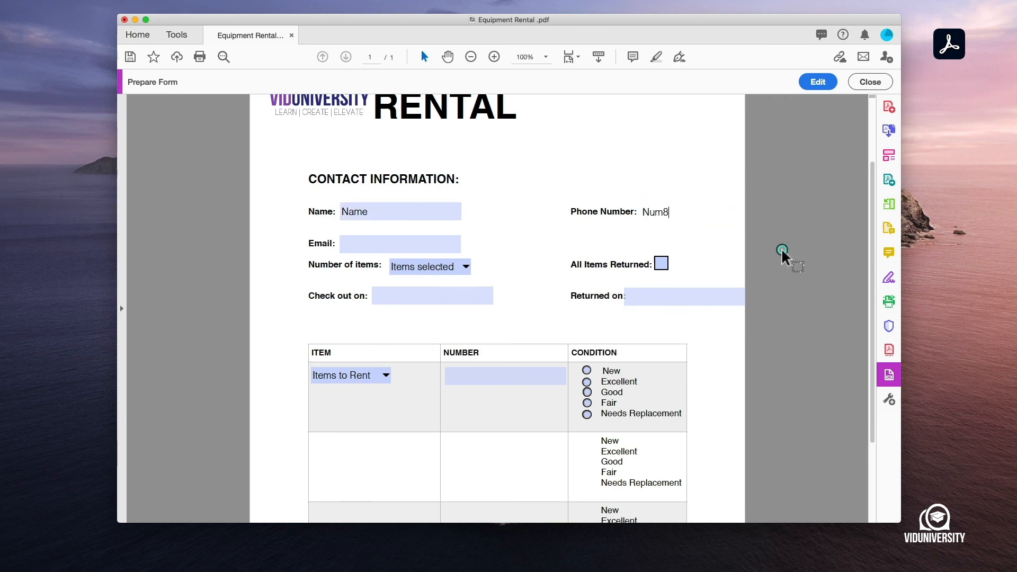
{"action": "type", "text": "189"}
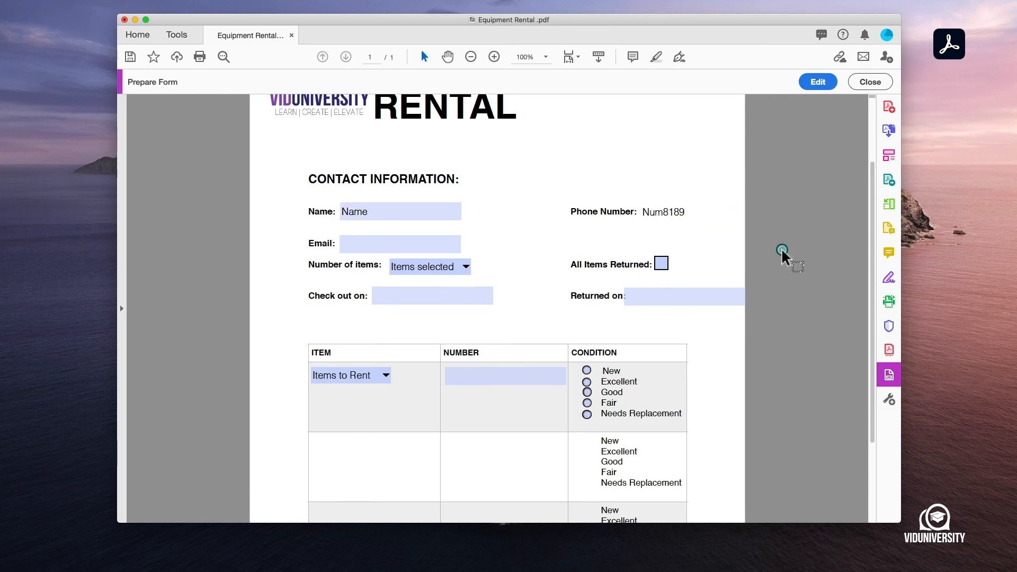
{"action": "left_click", "coordinate": [435, 245]}
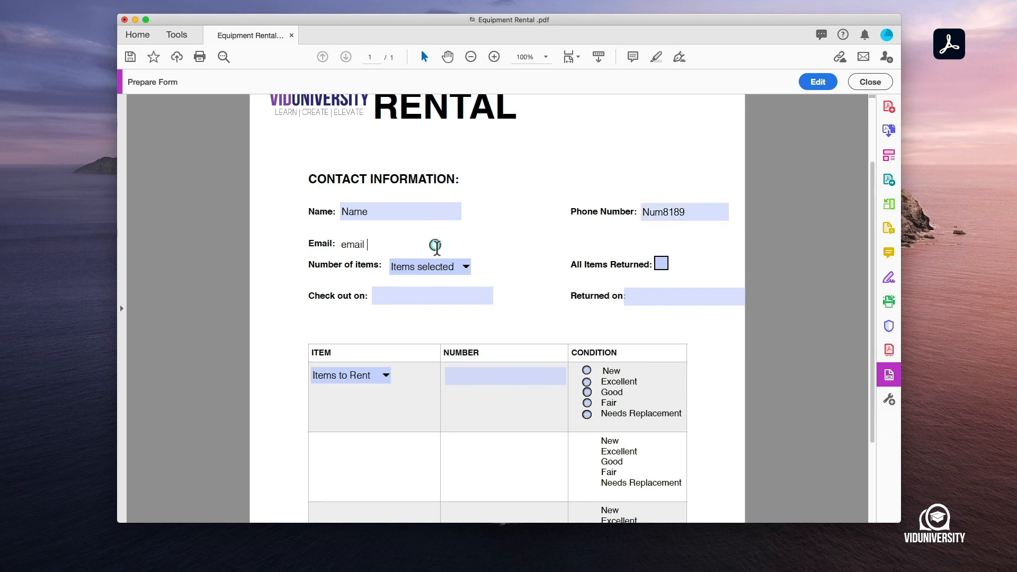
Step: Tick All Items Returned and choose 3 for Number of items
{"action": "left_click", "coordinate": [662, 265]}
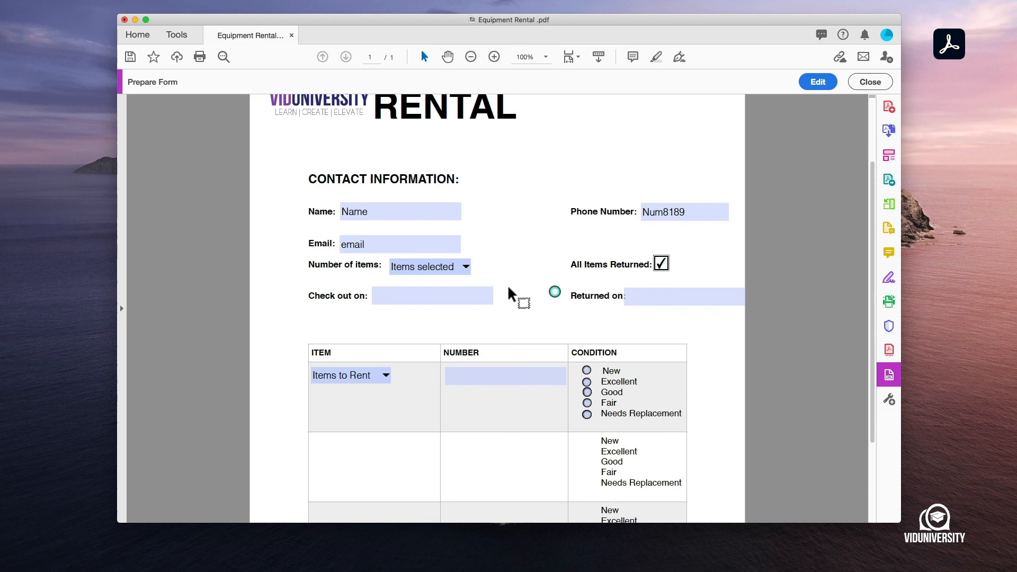
{"action": "left_click", "coordinate": [465, 266]}
{"action": "left_click", "coordinate": [445, 316]}
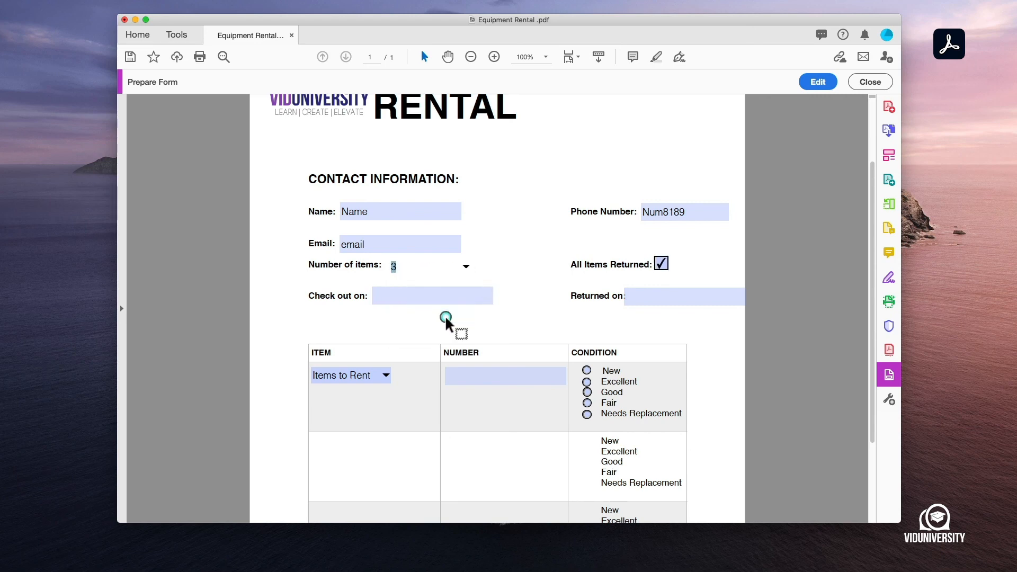
Step: Enter 9/9/09 as the Check out on date and 12/25/25 as the Returned on date
{"action": "left_click", "coordinate": [456, 303]}
{"action": "left_click", "coordinate": [403, 298]}
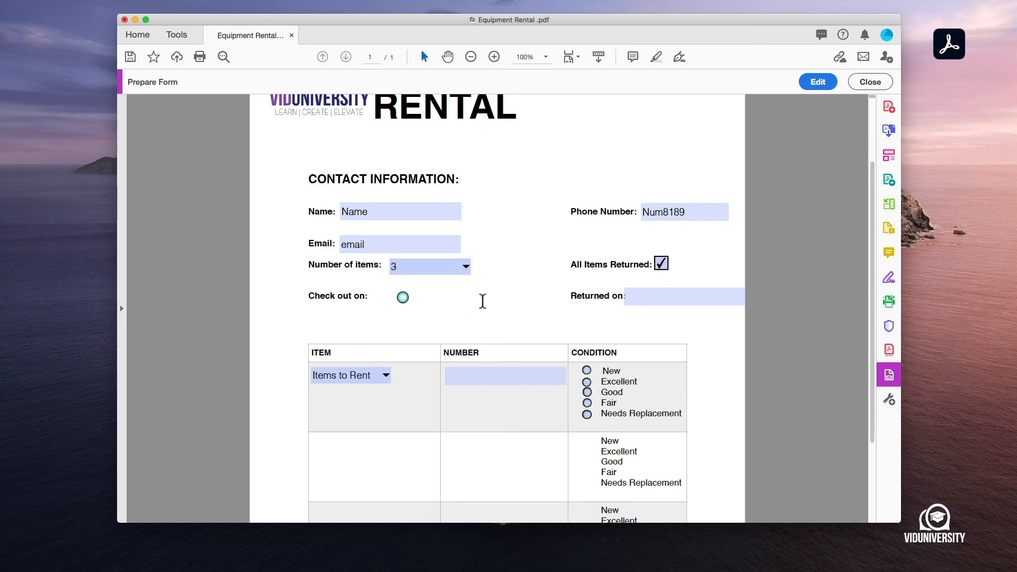
{"action": "left_click", "coordinate": [481, 299]}
{"action": "left_click", "coordinate": [398, 298]}
{"action": "left_click", "coordinate": [390, 297]}
{"action": "left_click", "coordinate": [437, 297]}
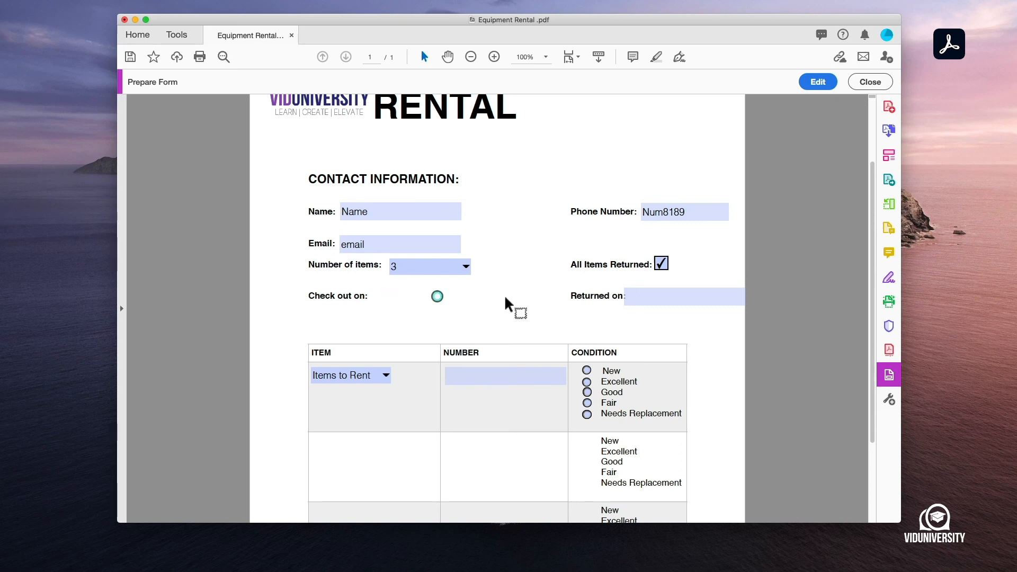
{"action": "left_click", "coordinate": [498, 297]}
{"action": "left_click", "coordinate": [457, 300]}
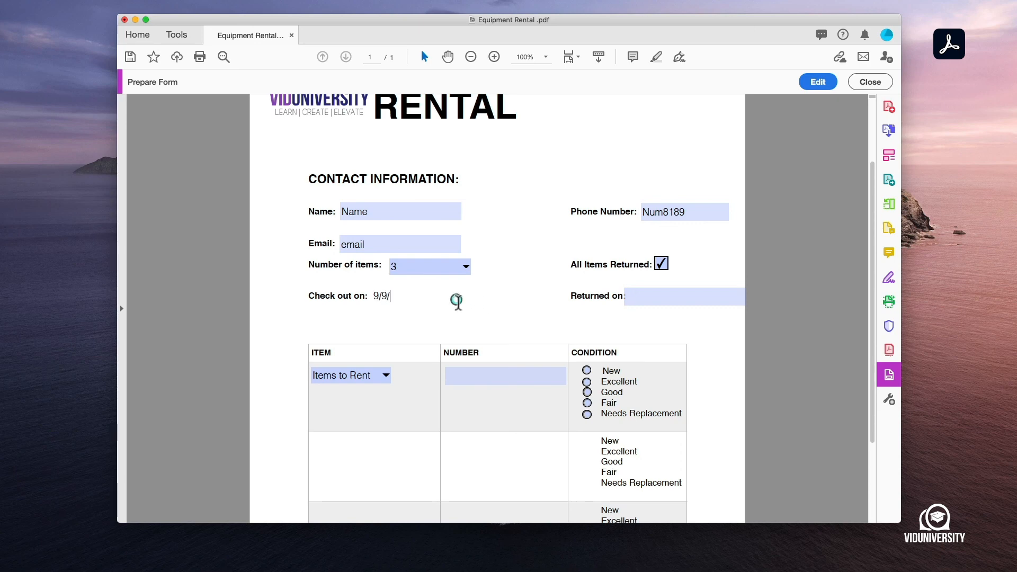
{"action": "left_click", "coordinate": [706, 302]}
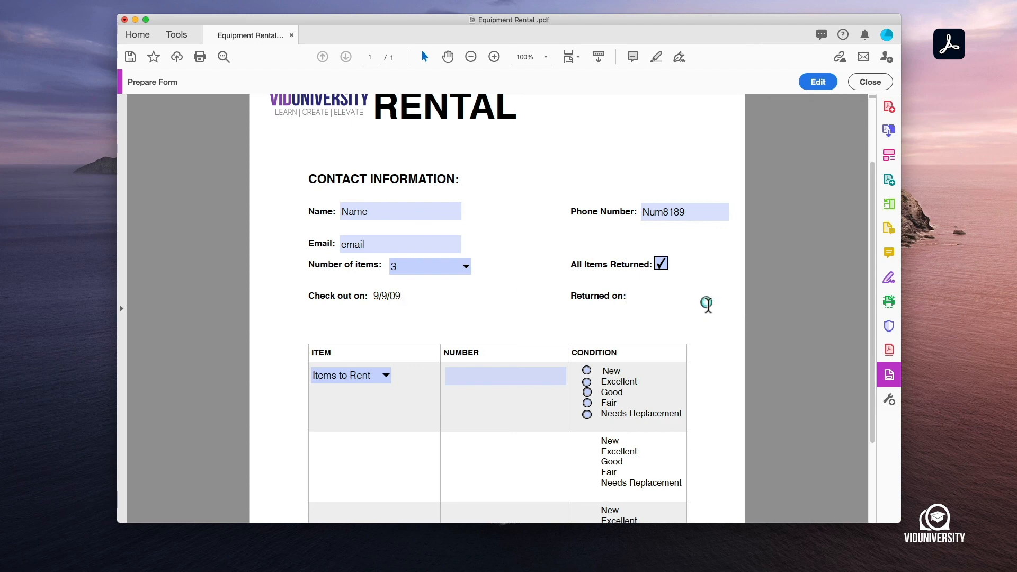
{"action": "left_click", "coordinate": [721, 299]}
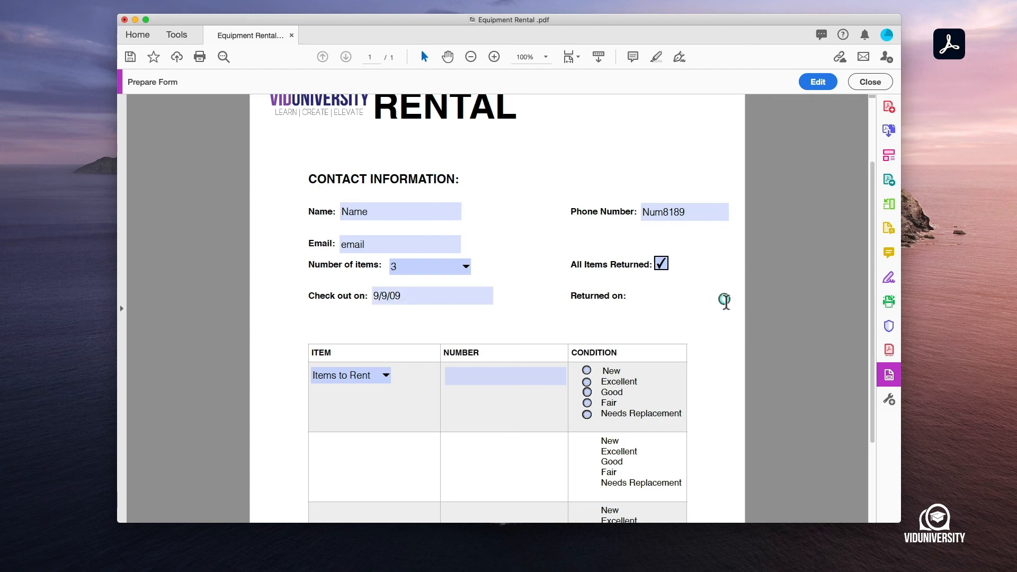
{"action": "type", "text": "12/25/25"}
Step: Choose Phone as the item in the first table row and enter 7 as its number
{"action": "left_click", "coordinate": [386, 376]}
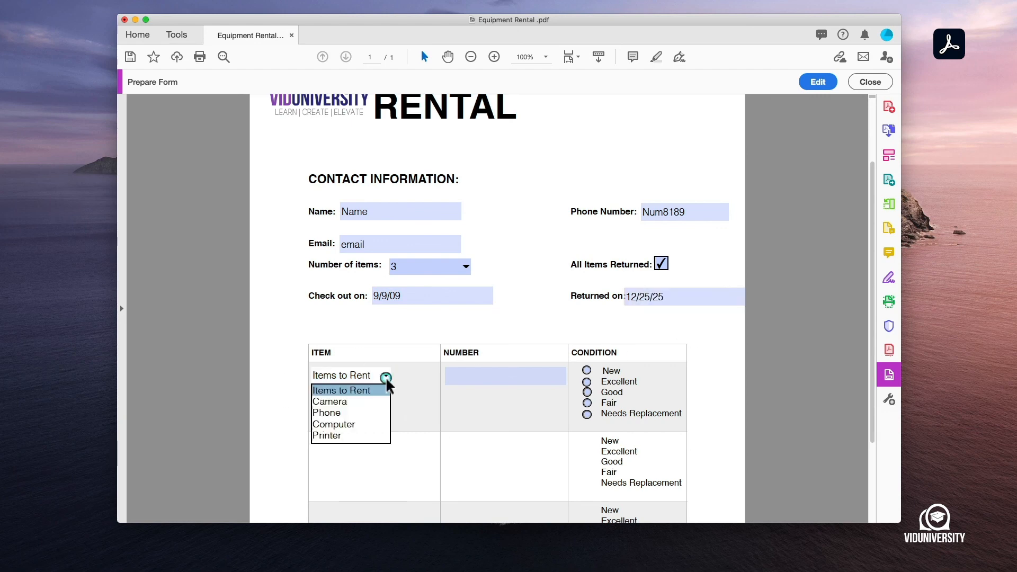
{"action": "left_click", "coordinate": [363, 413]}
{"action": "left_click", "coordinate": [482, 383]}
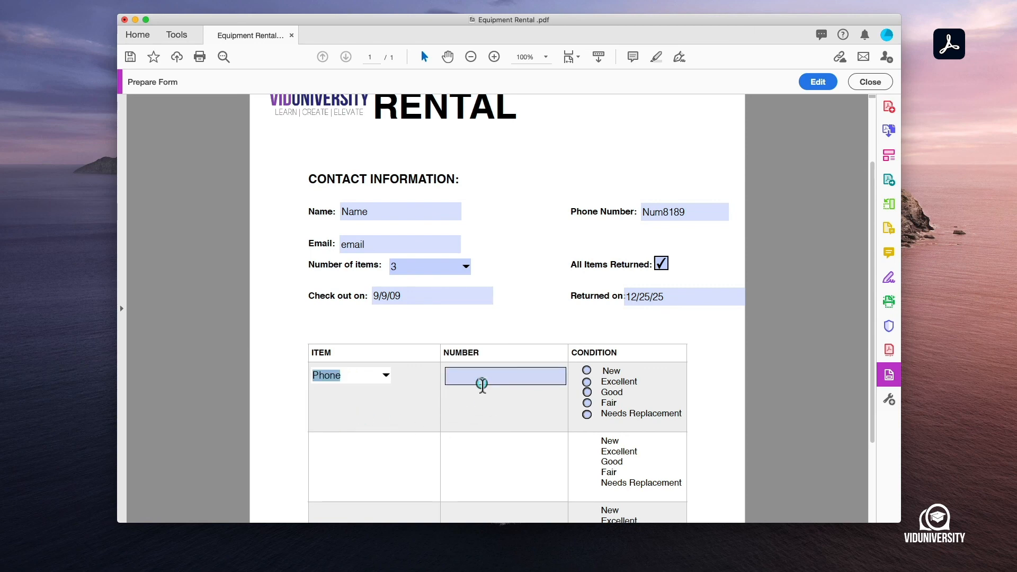
{"action": "type", "text": "7"}
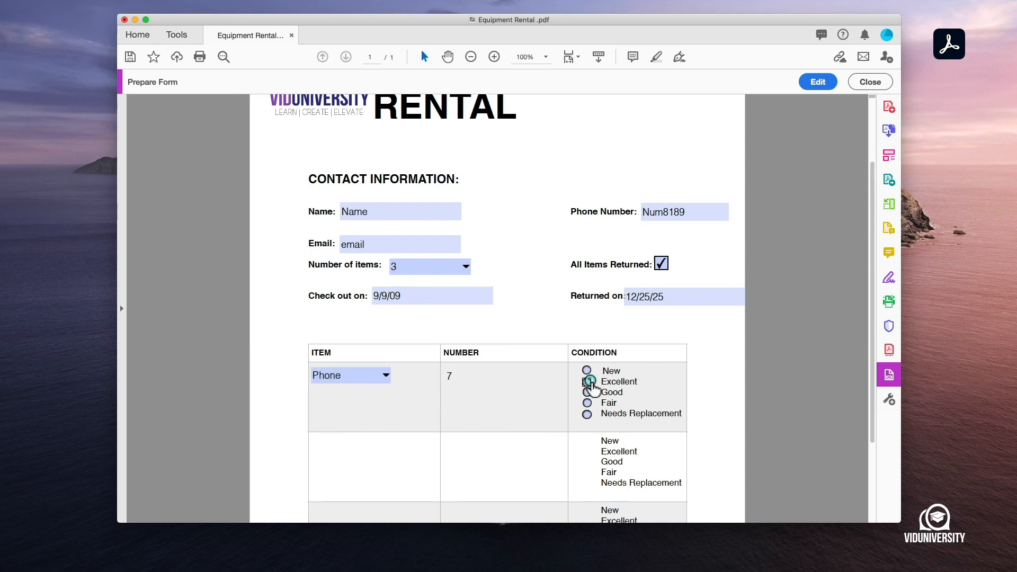
Step: Test the first row's condition radio buttons by selecting Excellent, Good, Fair and Needs Replacement in turn, finishing on New
{"action": "left_click", "coordinate": [587, 382]}
{"action": "left_click", "coordinate": [587, 392]}
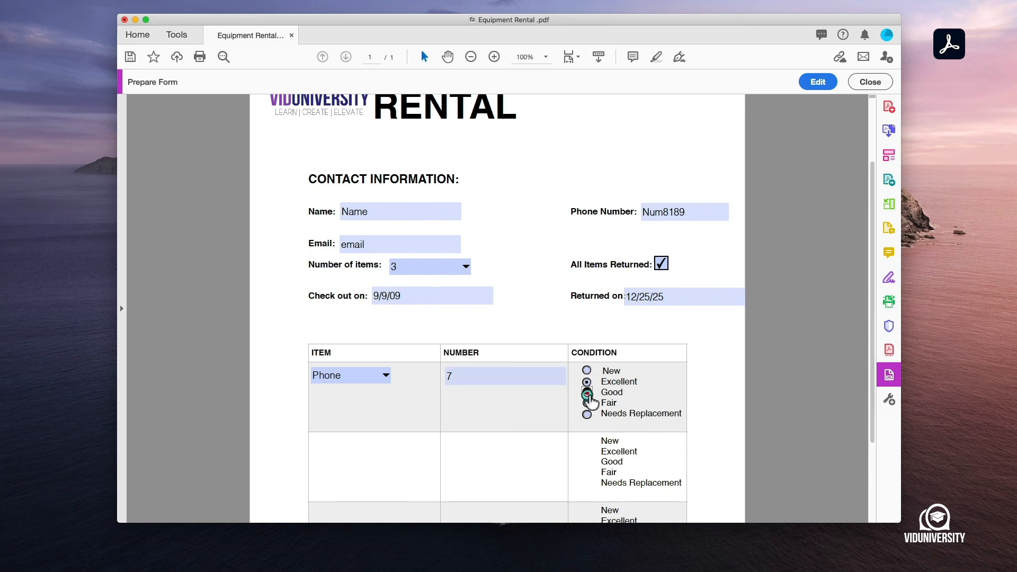
{"action": "left_click", "coordinate": [587, 403]}
{"action": "left_click", "coordinate": [587, 416]}
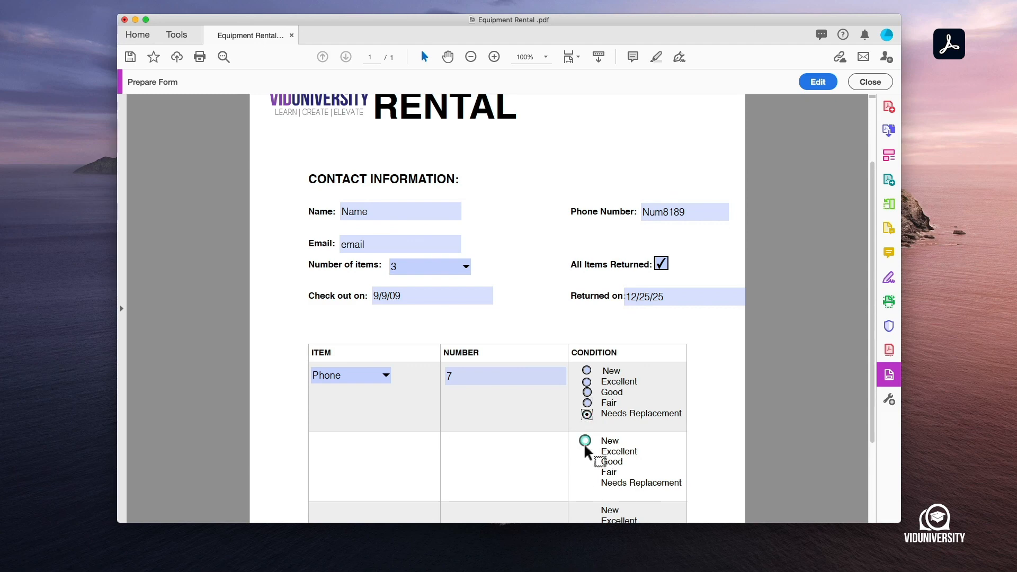
{"action": "left_click", "coordinate": [587, 370]}
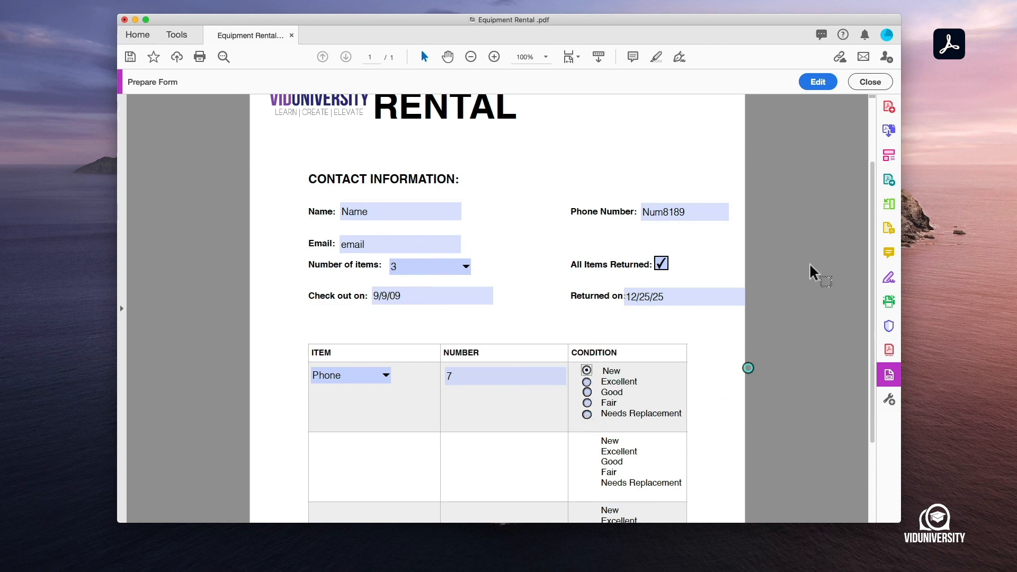
Step: Close the form preview and reopen the document in Prepare Form
{"action": "left_click", "coordinate": [881, 82]}
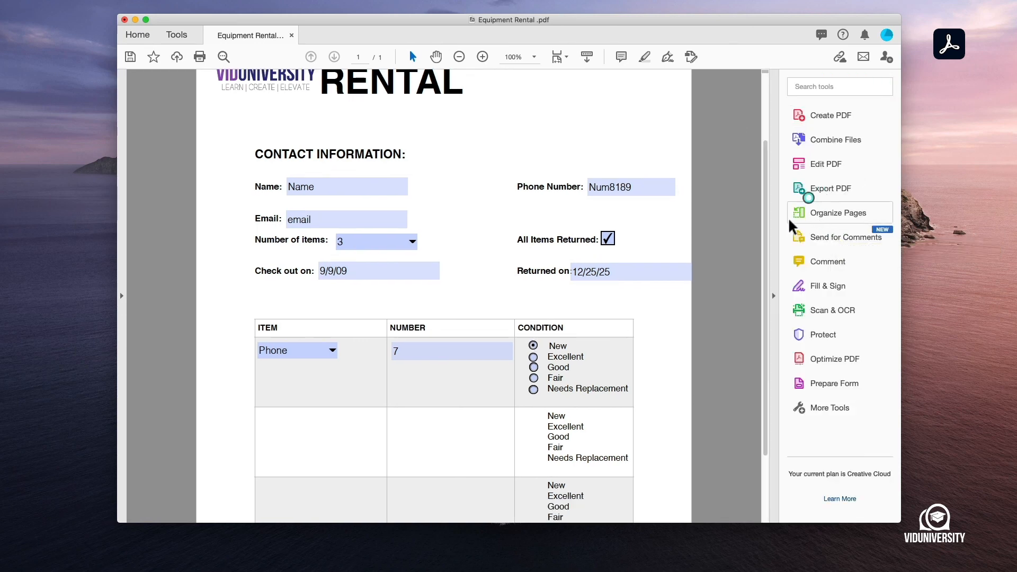
{"action": "scroll", "coordinate": [733, 292], "scroll_direction": "down", "scroll_amount": 2}
{"action": "left_click", "coordinate": [797, 386]}
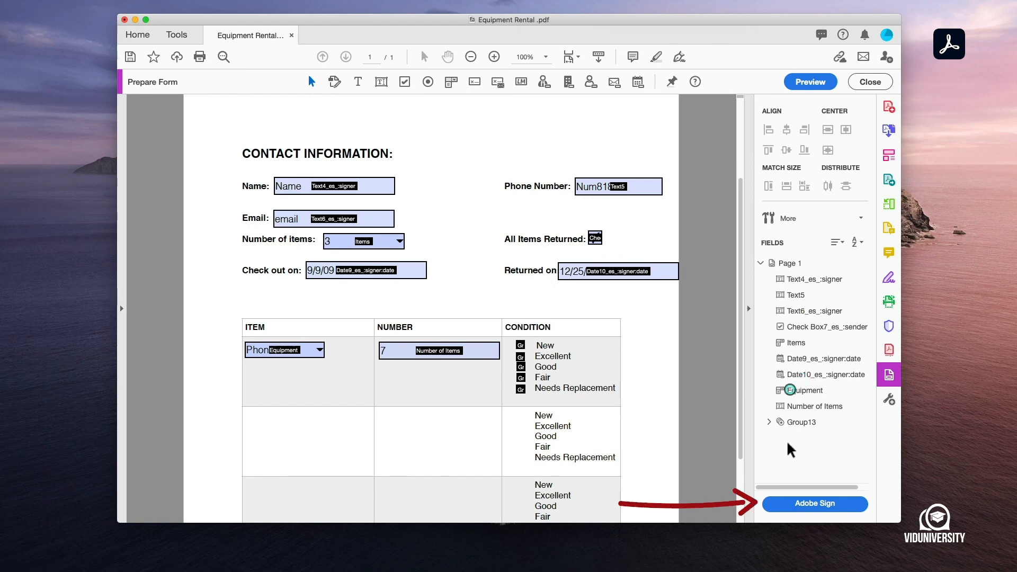
Step: Start sending the form with Adobe Sign, dismiss the Add signers tip and go to the signers and message fields
{"action": "left_click", "coordinate": [800, 502]}
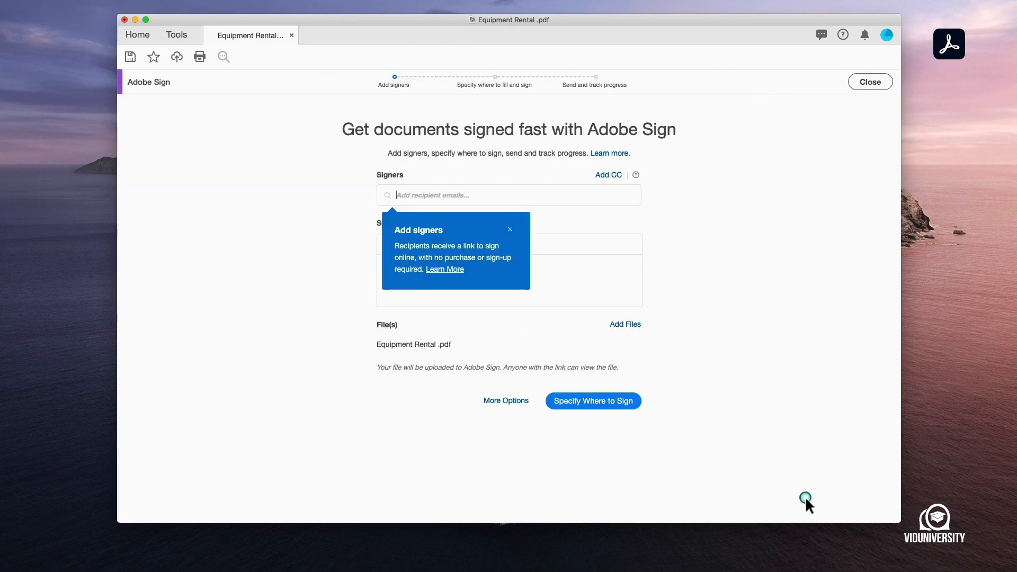
{"action": "left_click", "coordinate": [512, 226]}
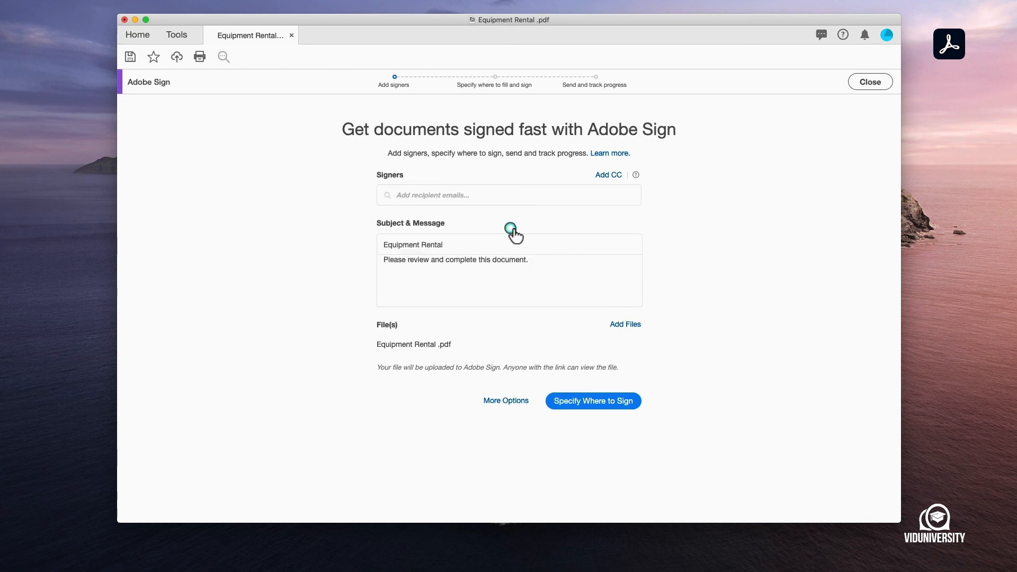
{"action": "left_click", "coordinate": [603, 198]}
{"action": "left_click", "coordinate": [577, 275]}
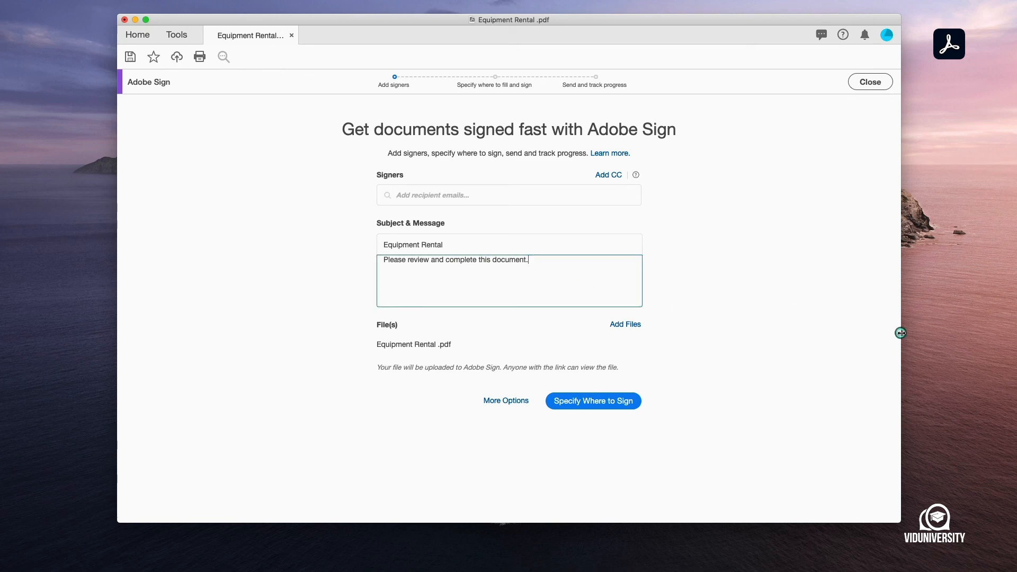